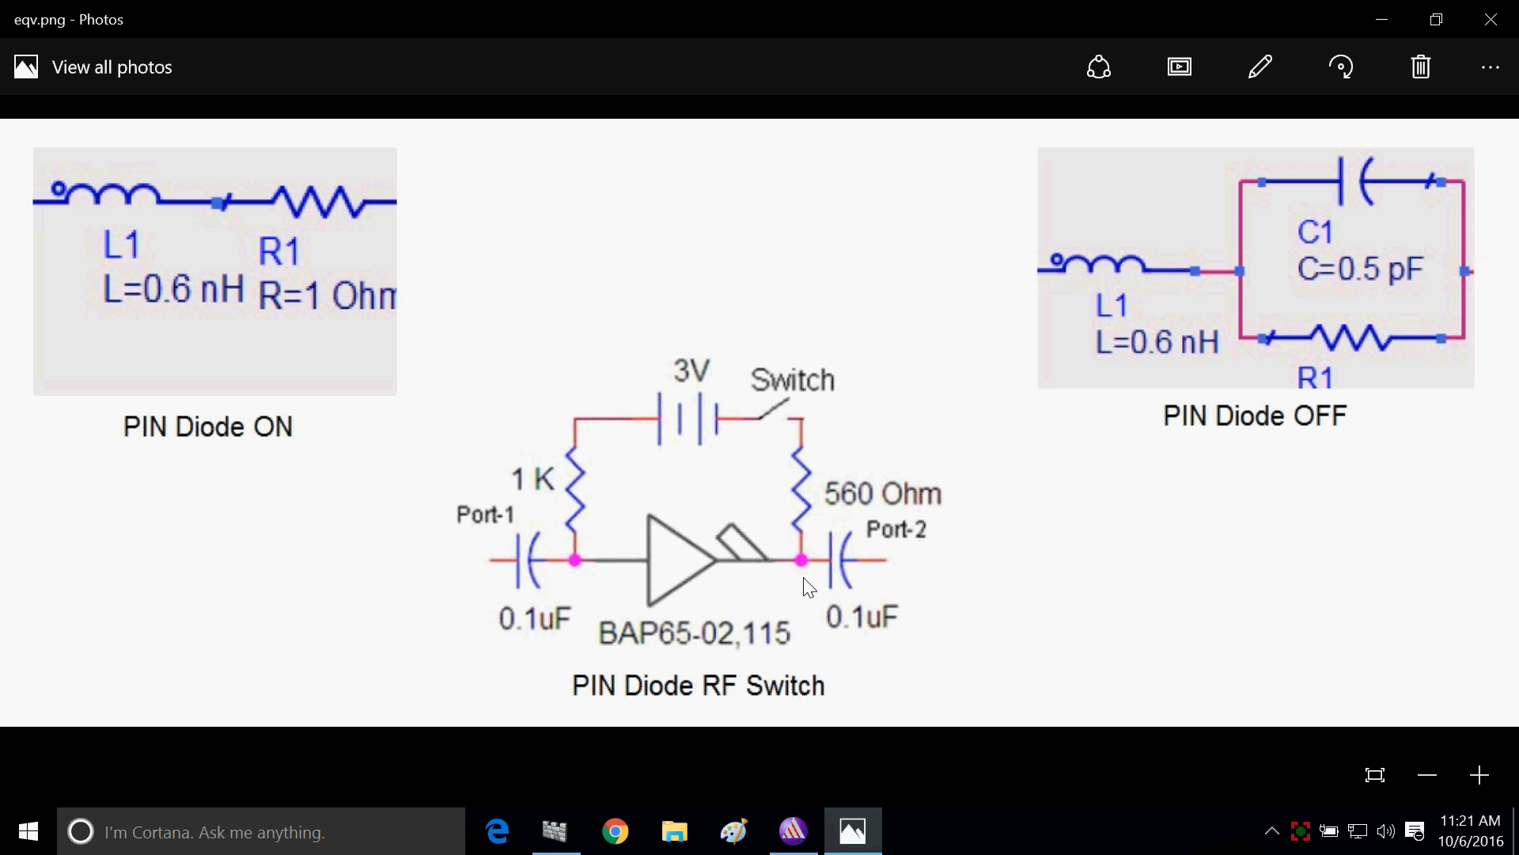
Step: Switch to HFSS and compare the four coloured rectangles in the meandered trace's gap with the PIN diode switch schematic in eqv.png
left_click(806, 846)
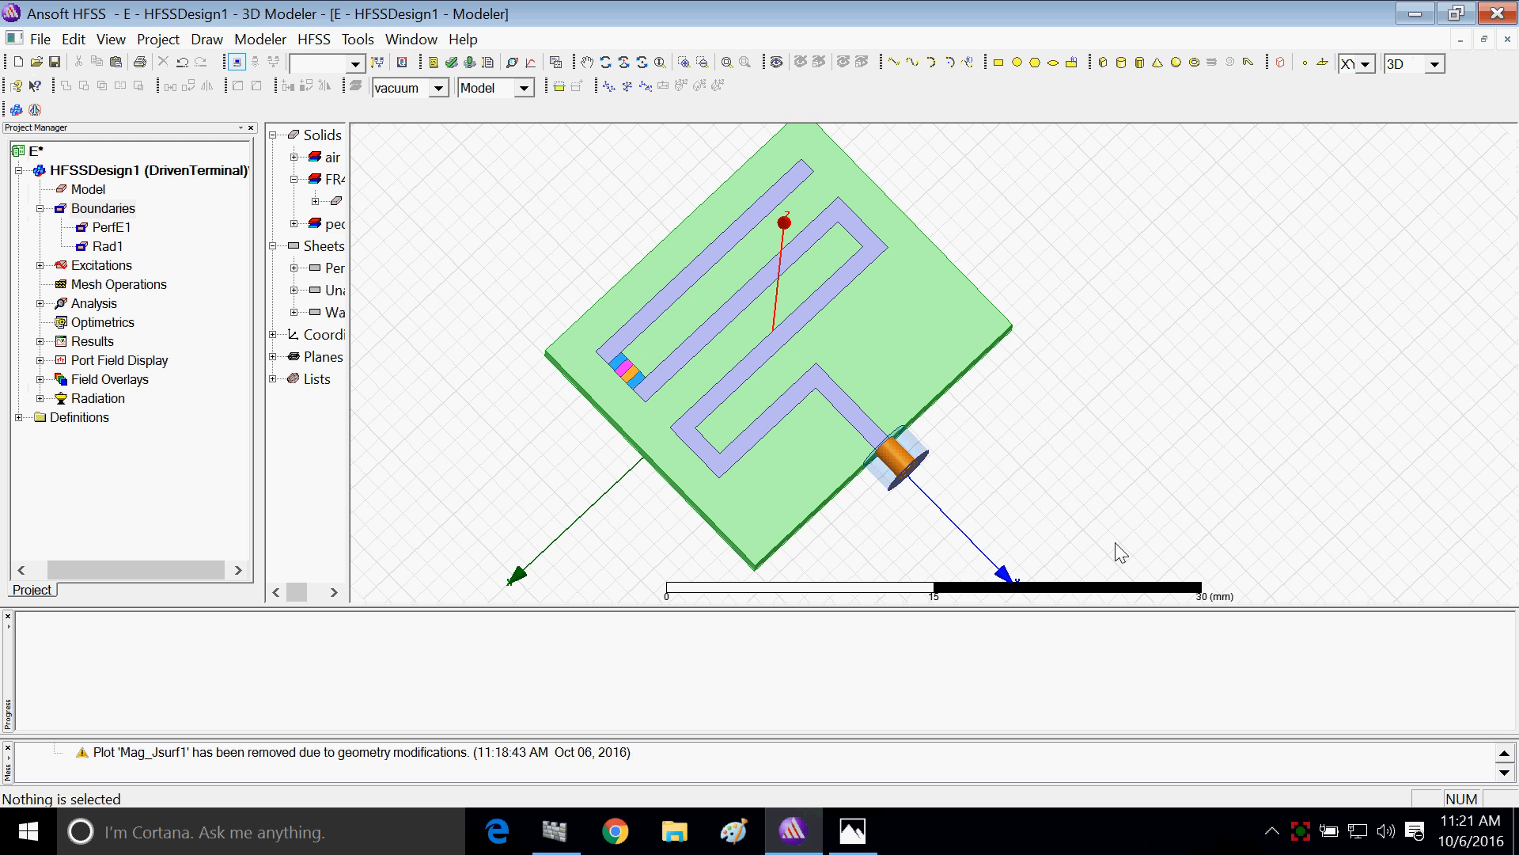
left_click(606, 62)
left_click_drag(831, 455, 872, 175)
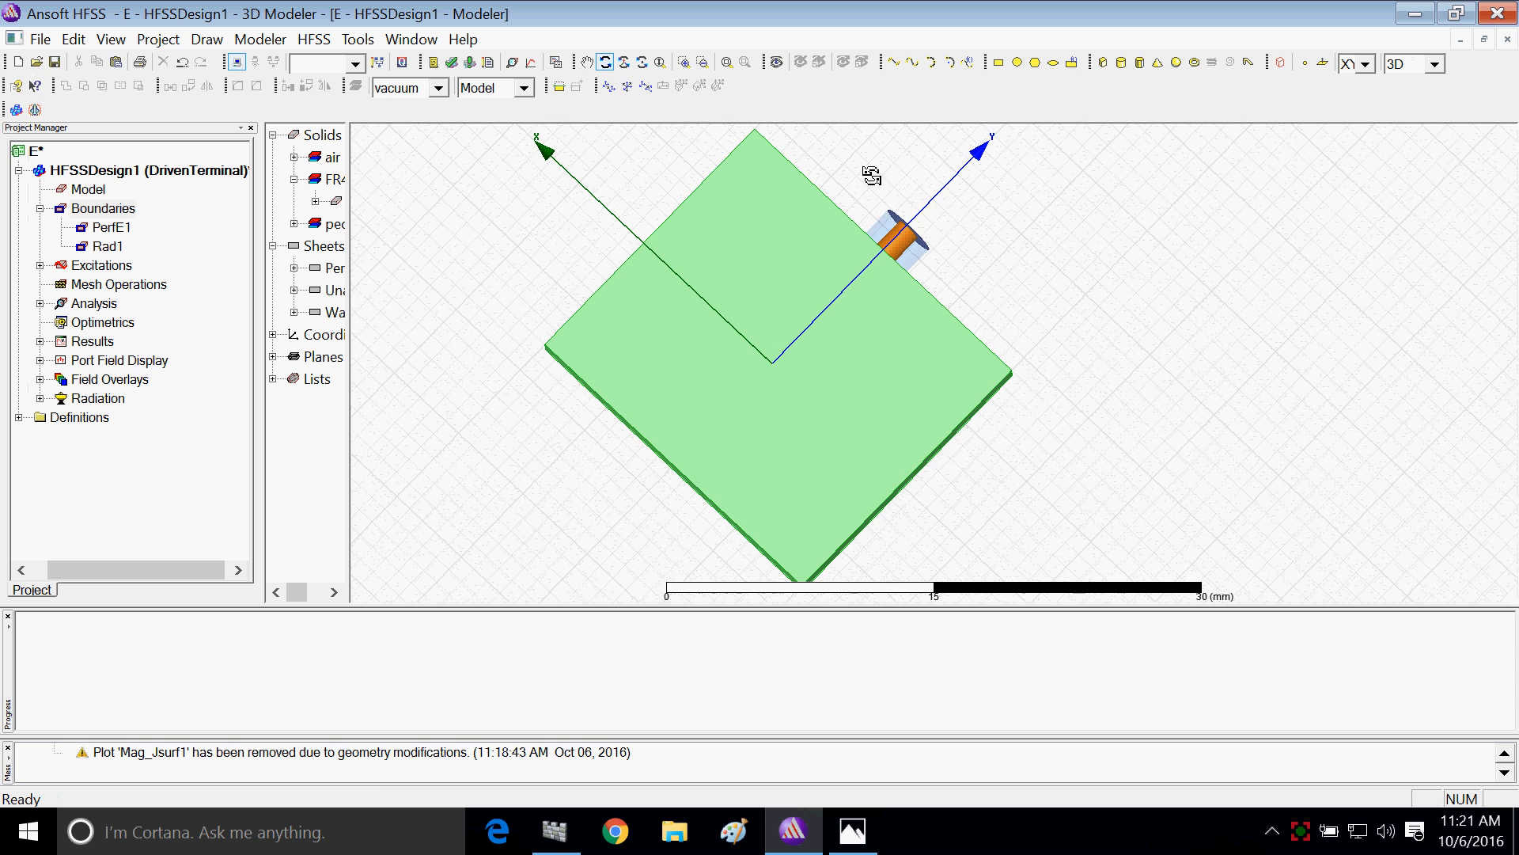
left_click_drag(859, 237, 882, 470)
scroll(644, 356, "up", 5)
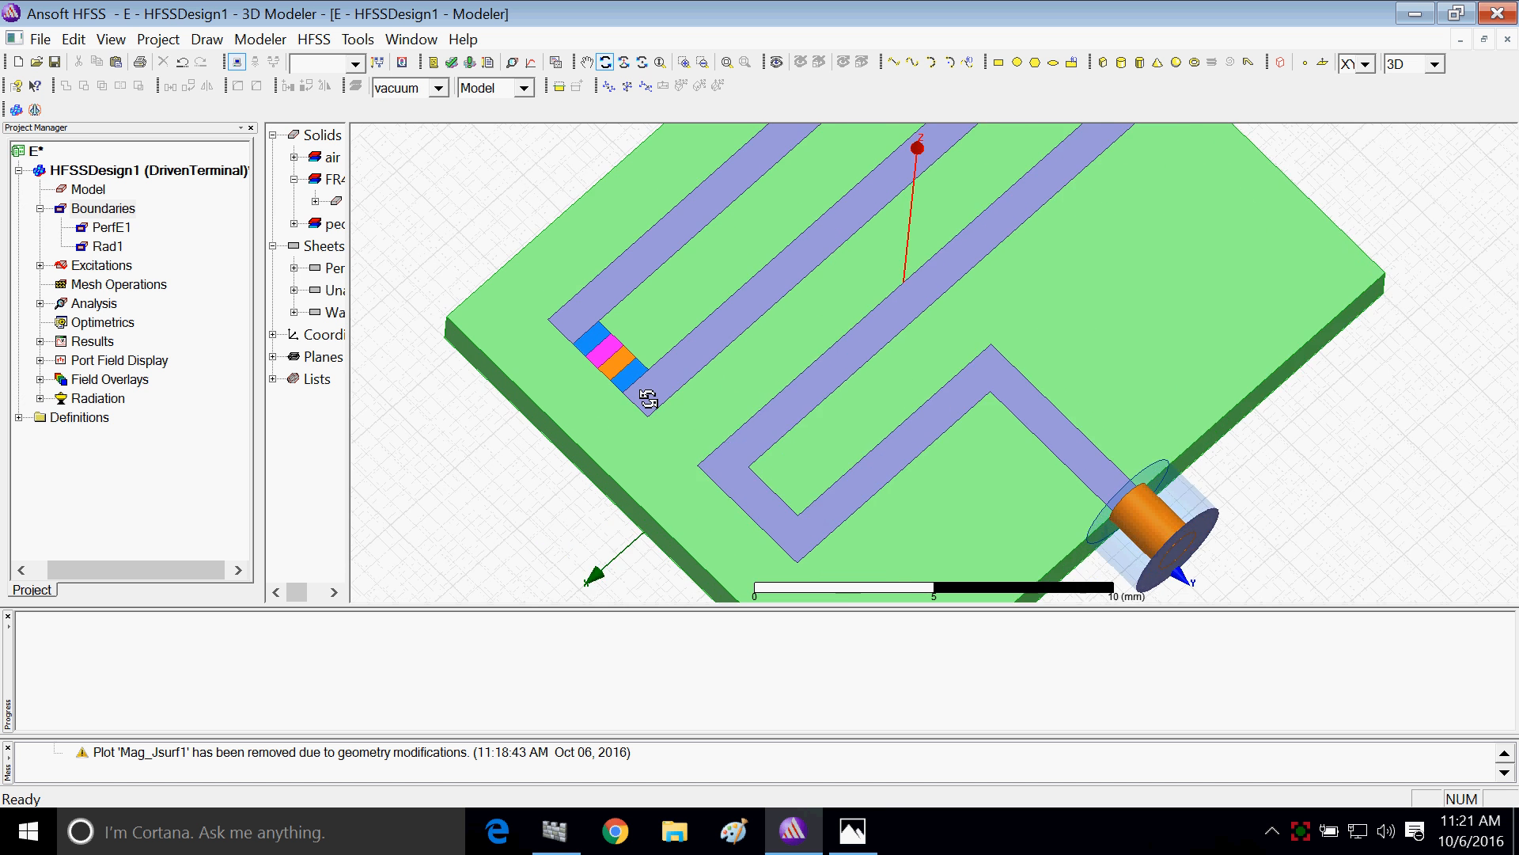
scroll(635, 388, "up", 2)
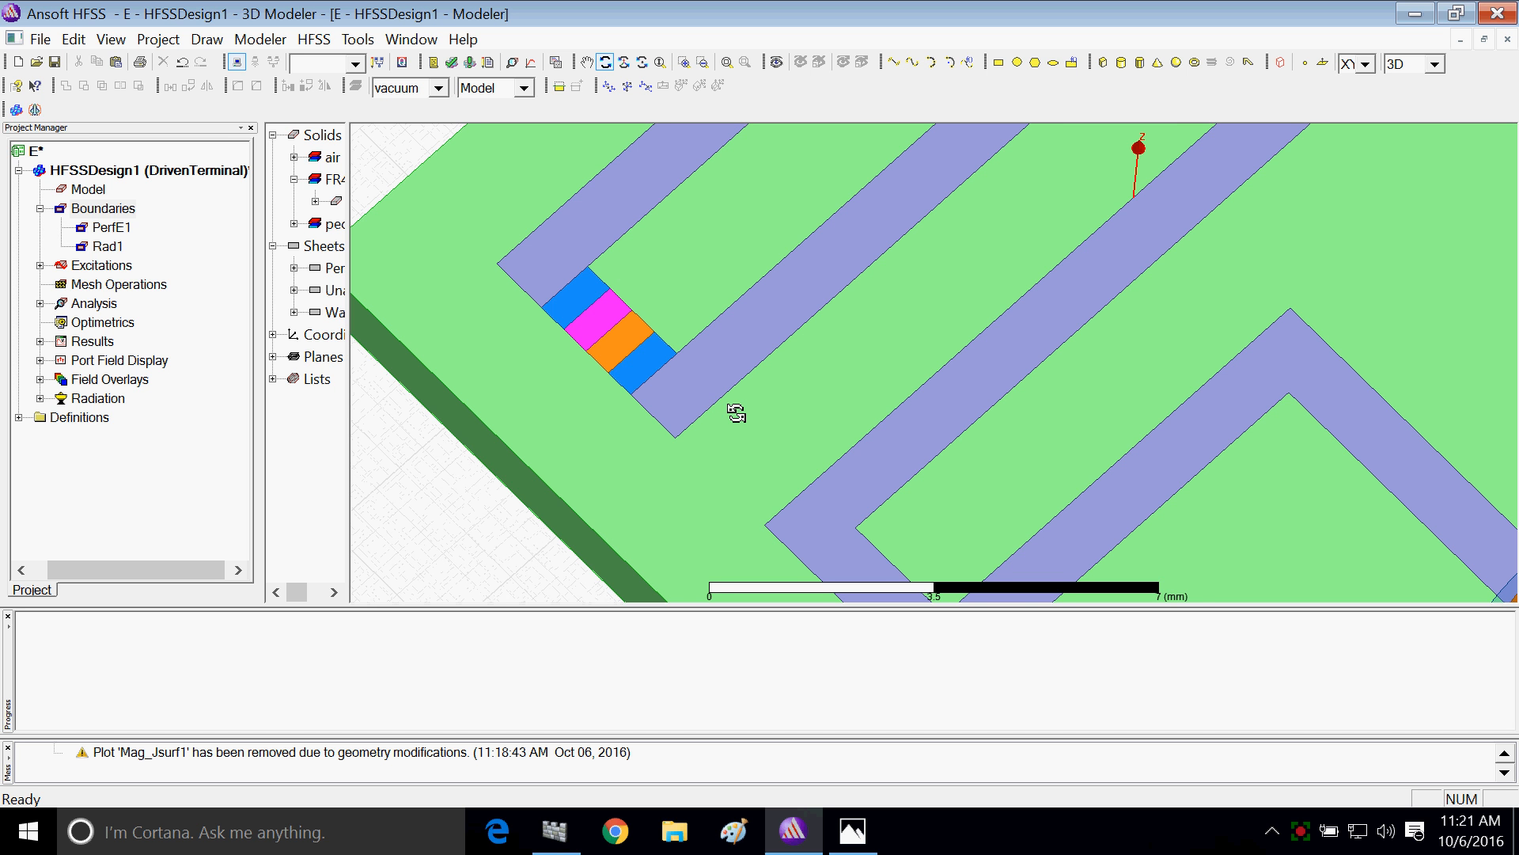
left_click_drag(794, 420, 810, 391)
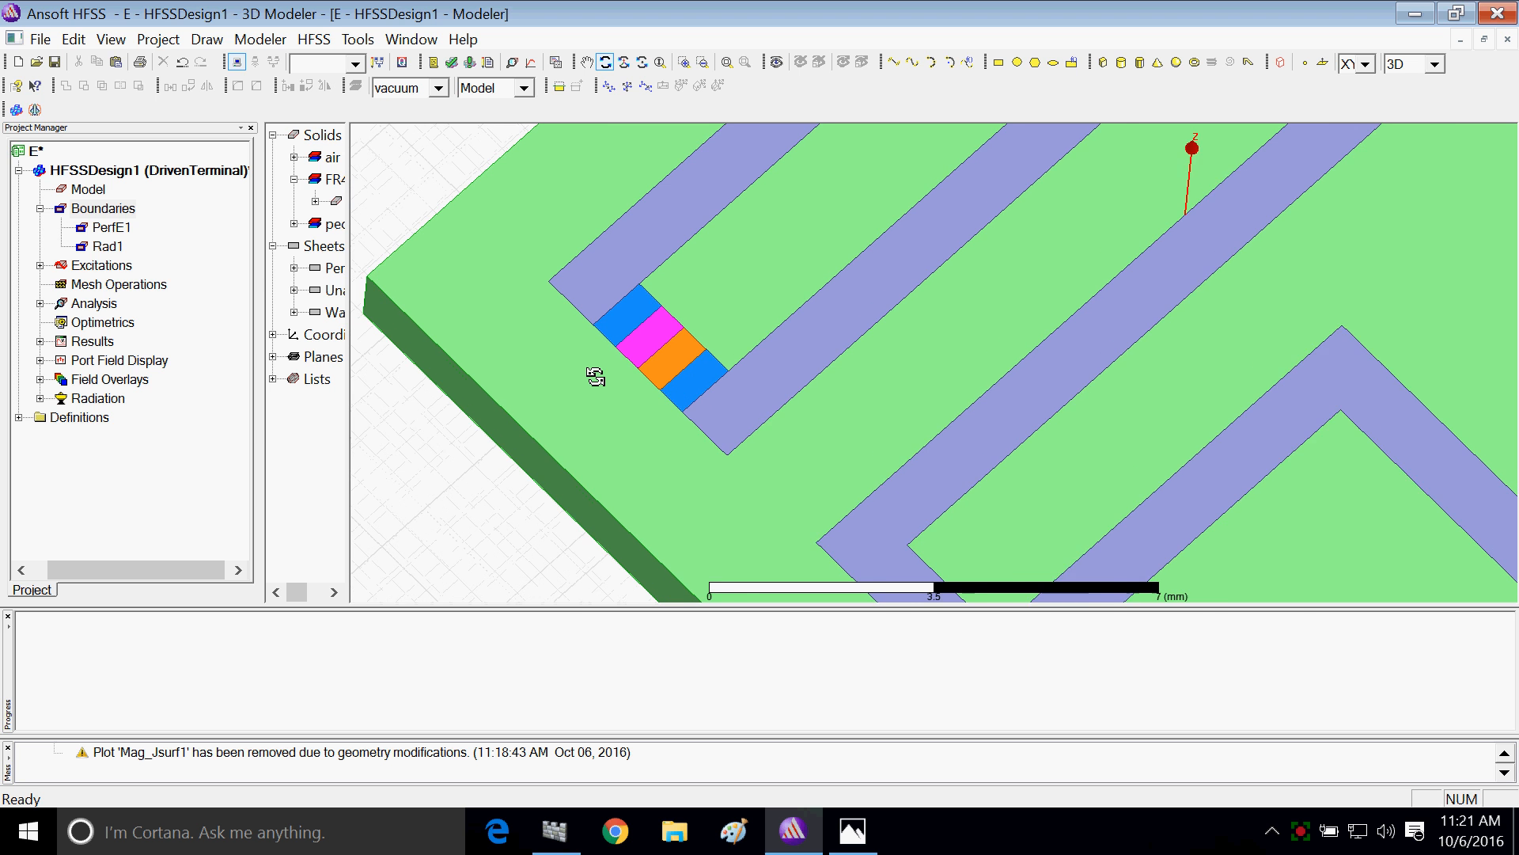
scroll(594, 377, "up", 2)
left_click(853, 831)
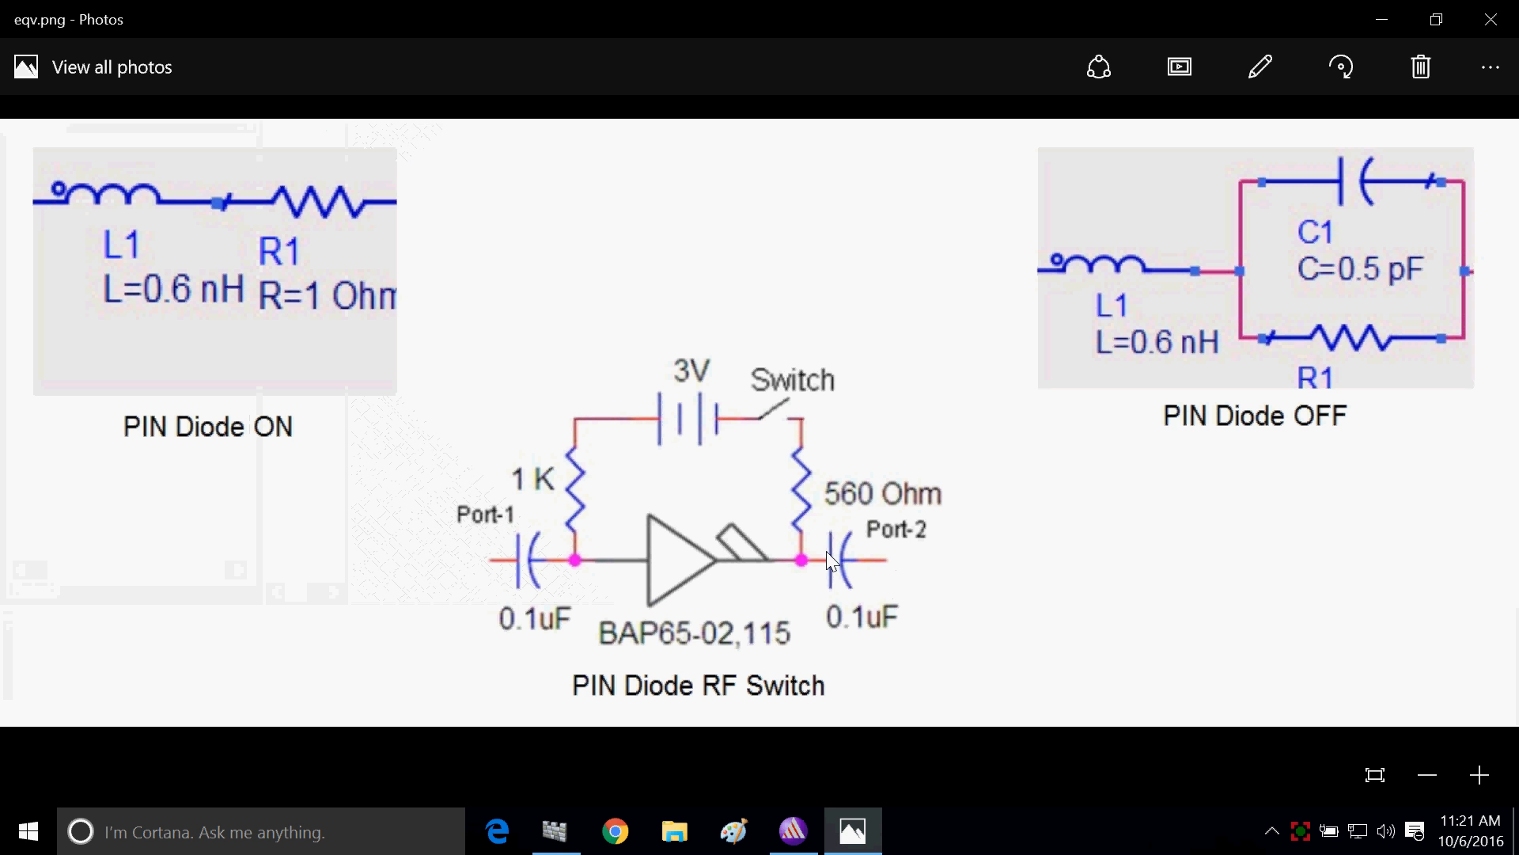
left_click(855, 831)
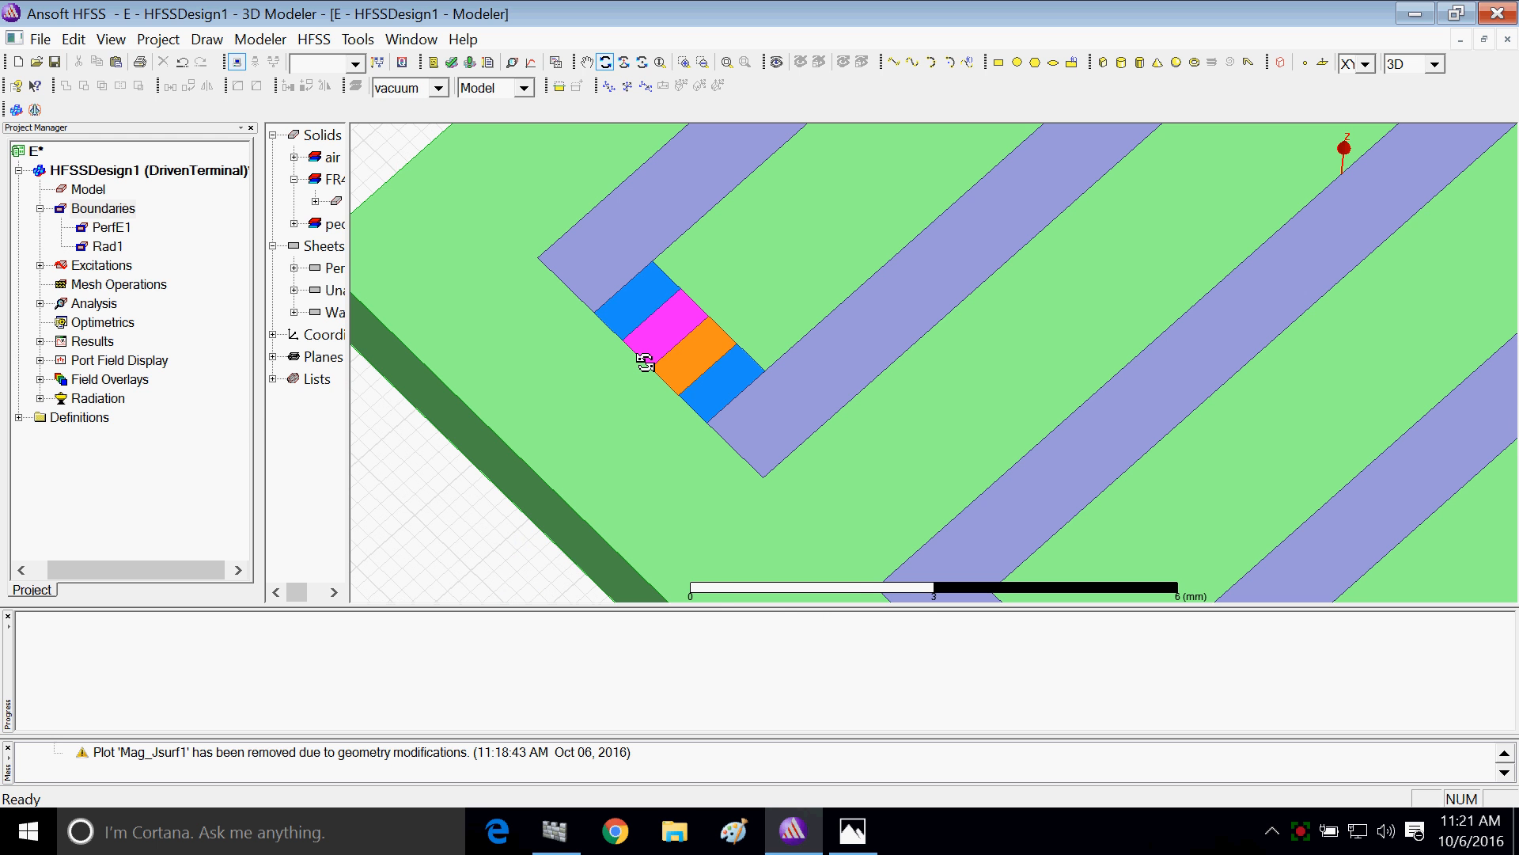
left_click(854, 839)
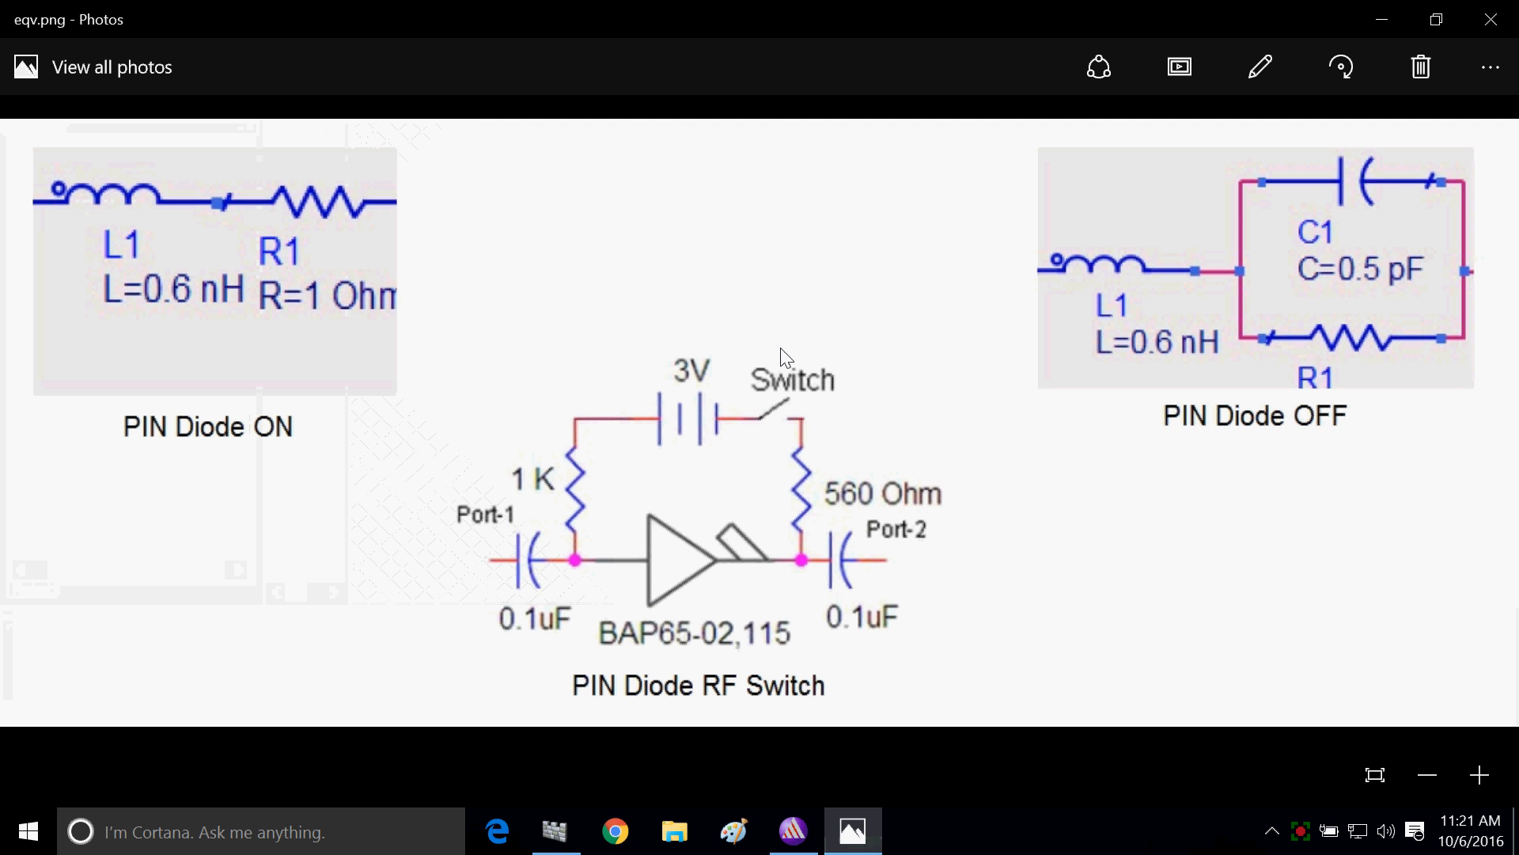
left_click(793, 831)
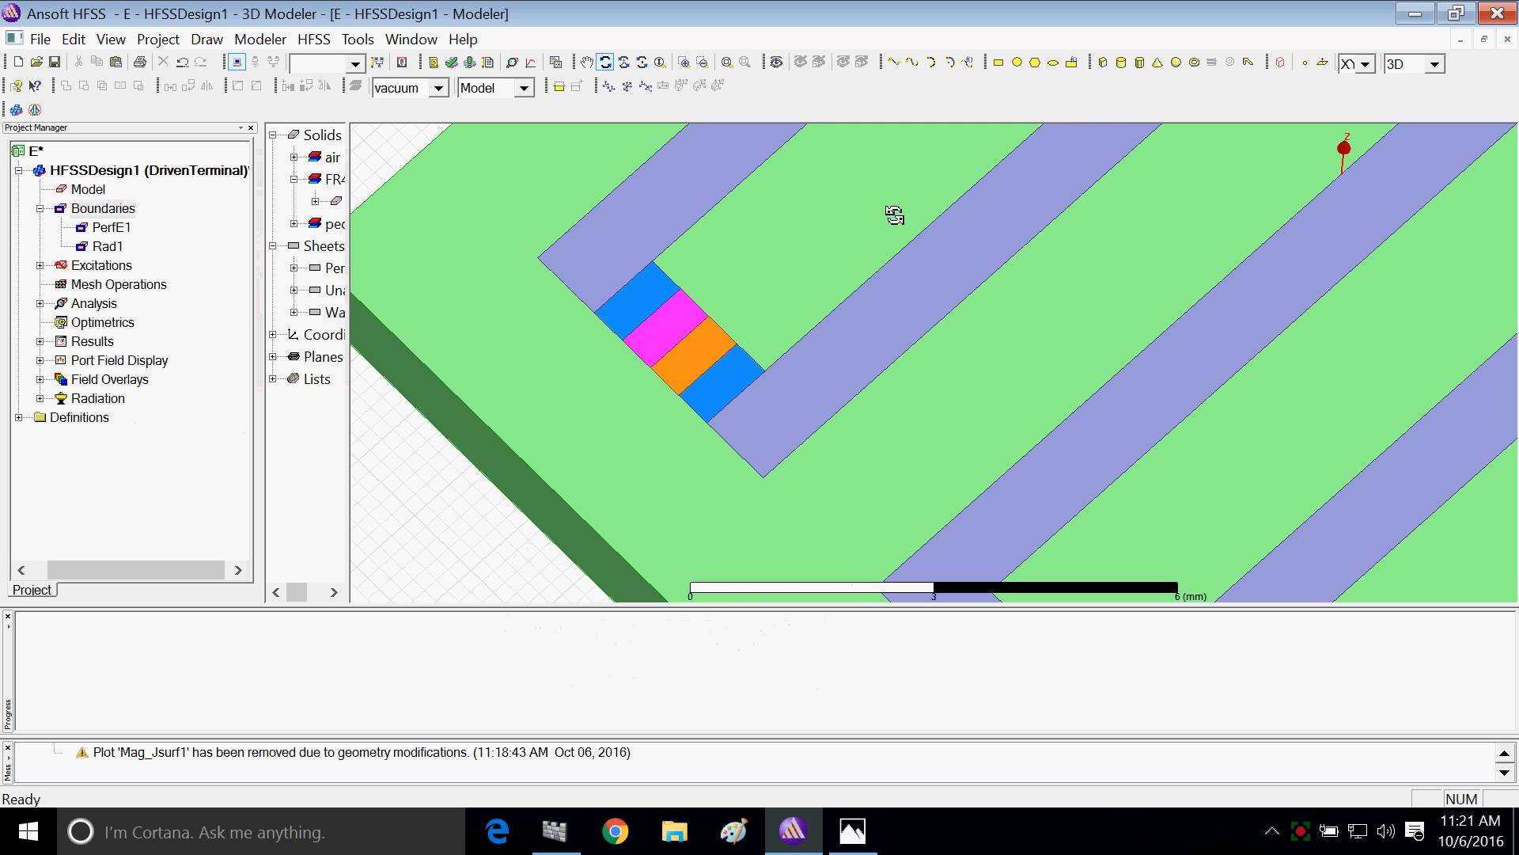
Step: Start a Lumped RLC boundary on the blue rectangle beside the orange one
scroll(733, 359, "up", 2)
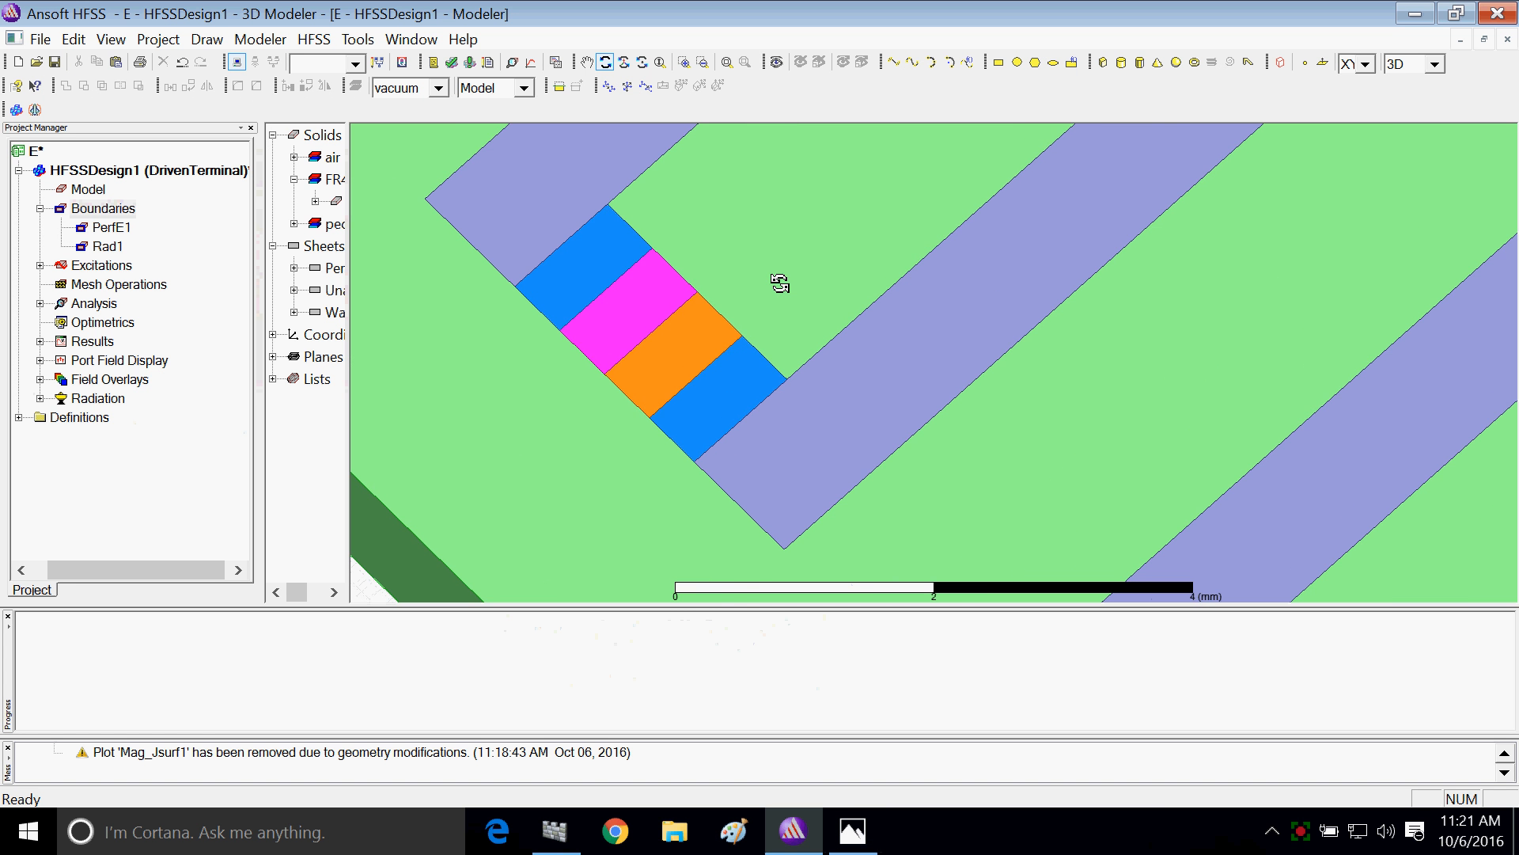
right_click(472, 191)
left_click(554, 197)
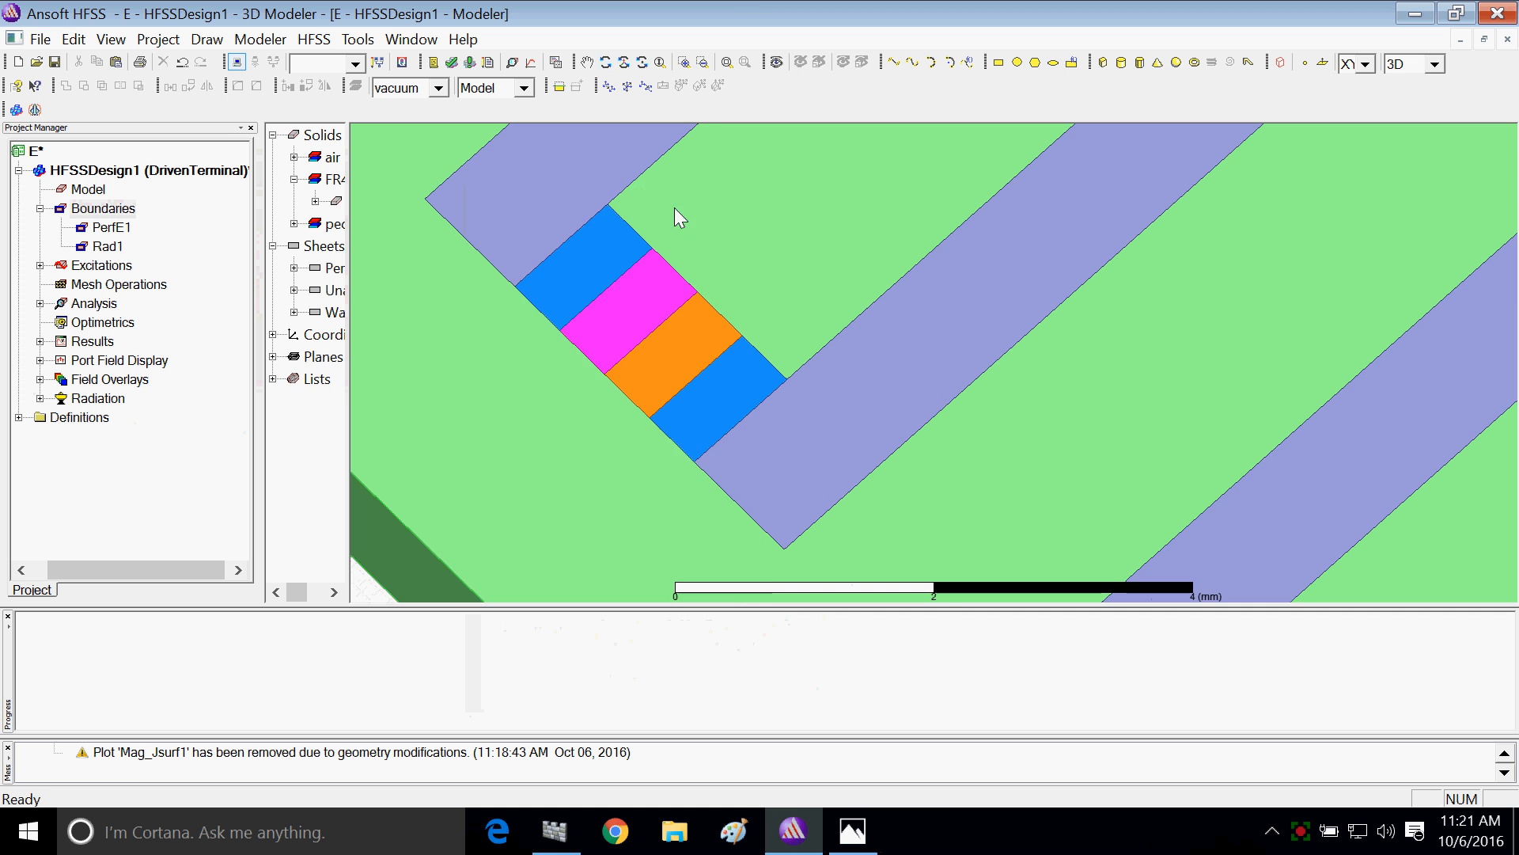
left_click(747, 390)
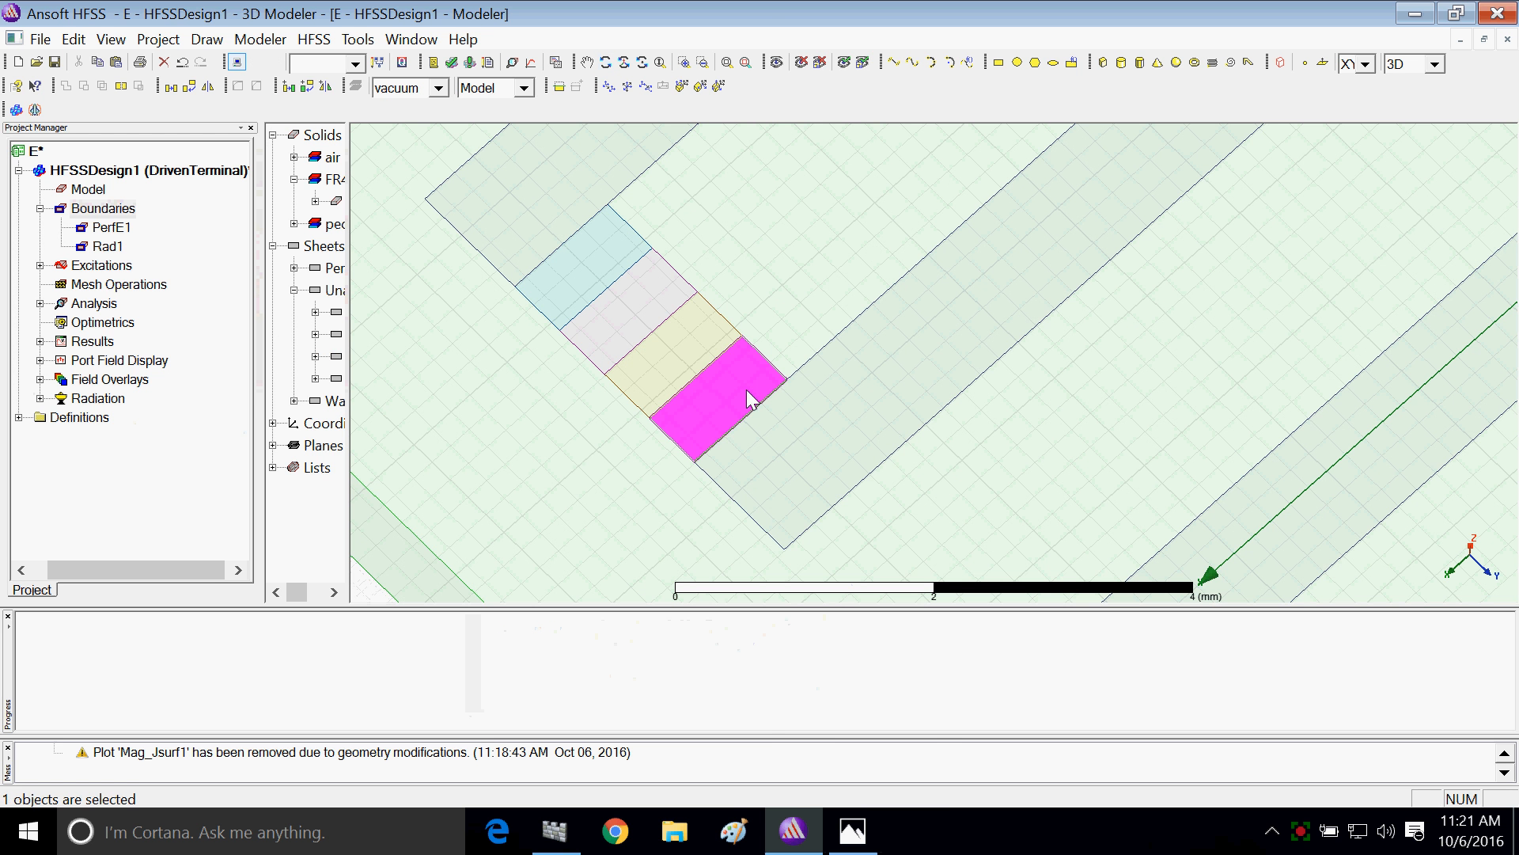
right_click(747, 390)
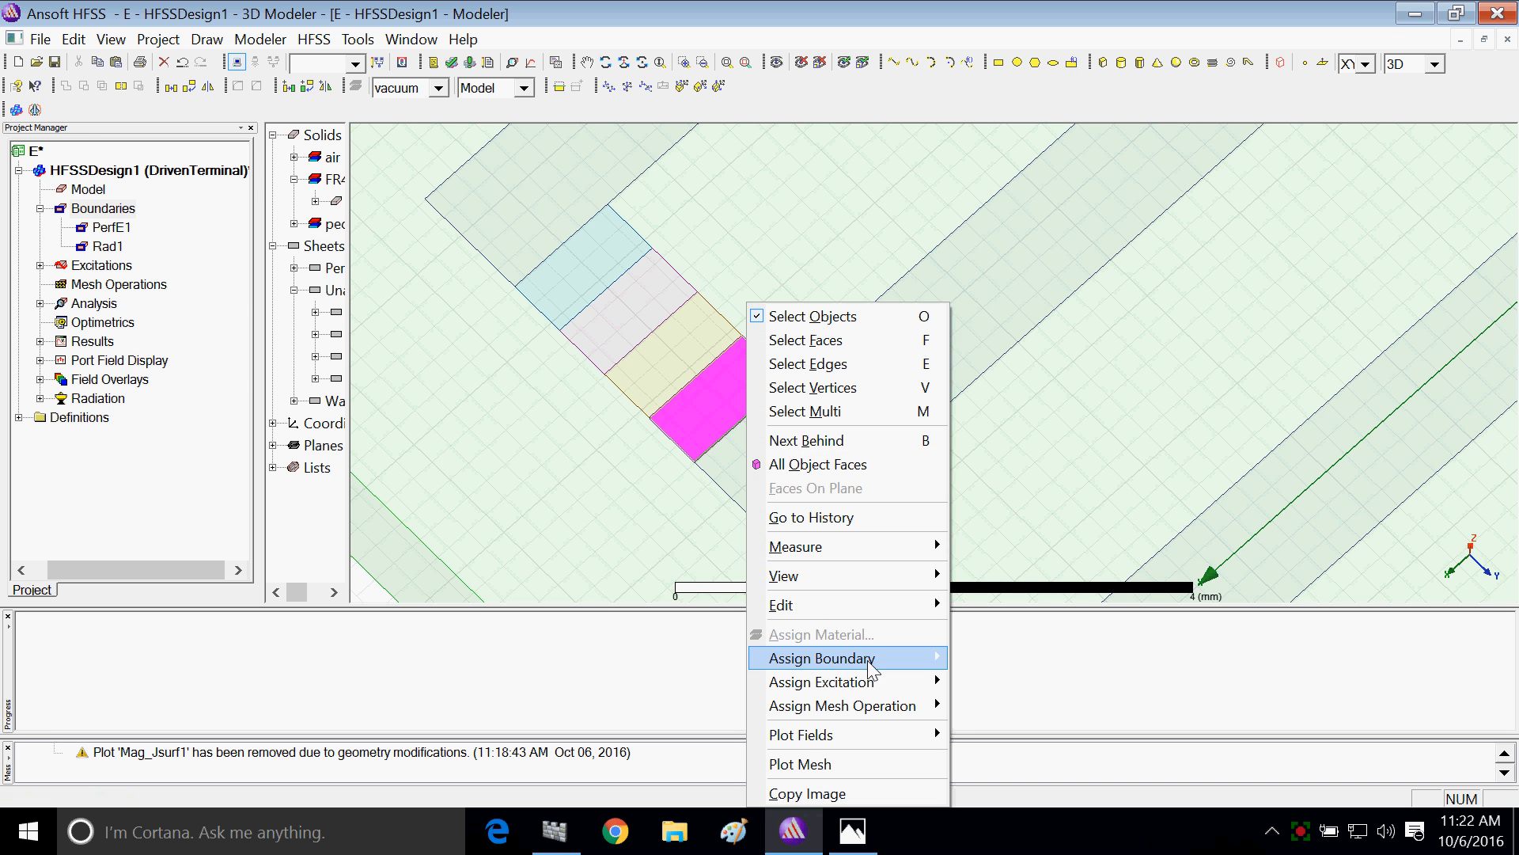
mouse_move(871, 665)
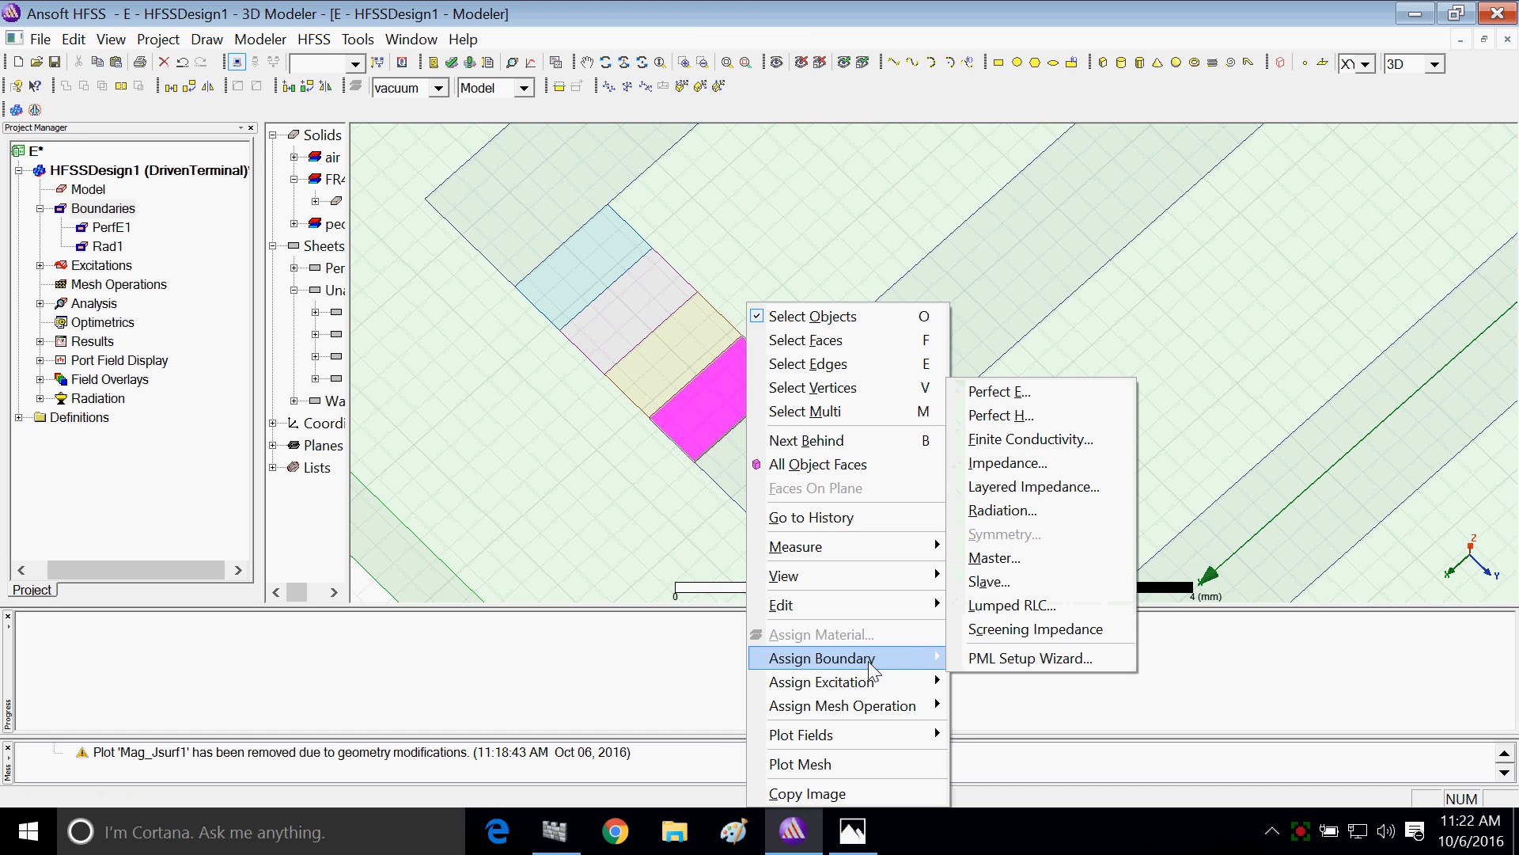
left_click(1009, 617)
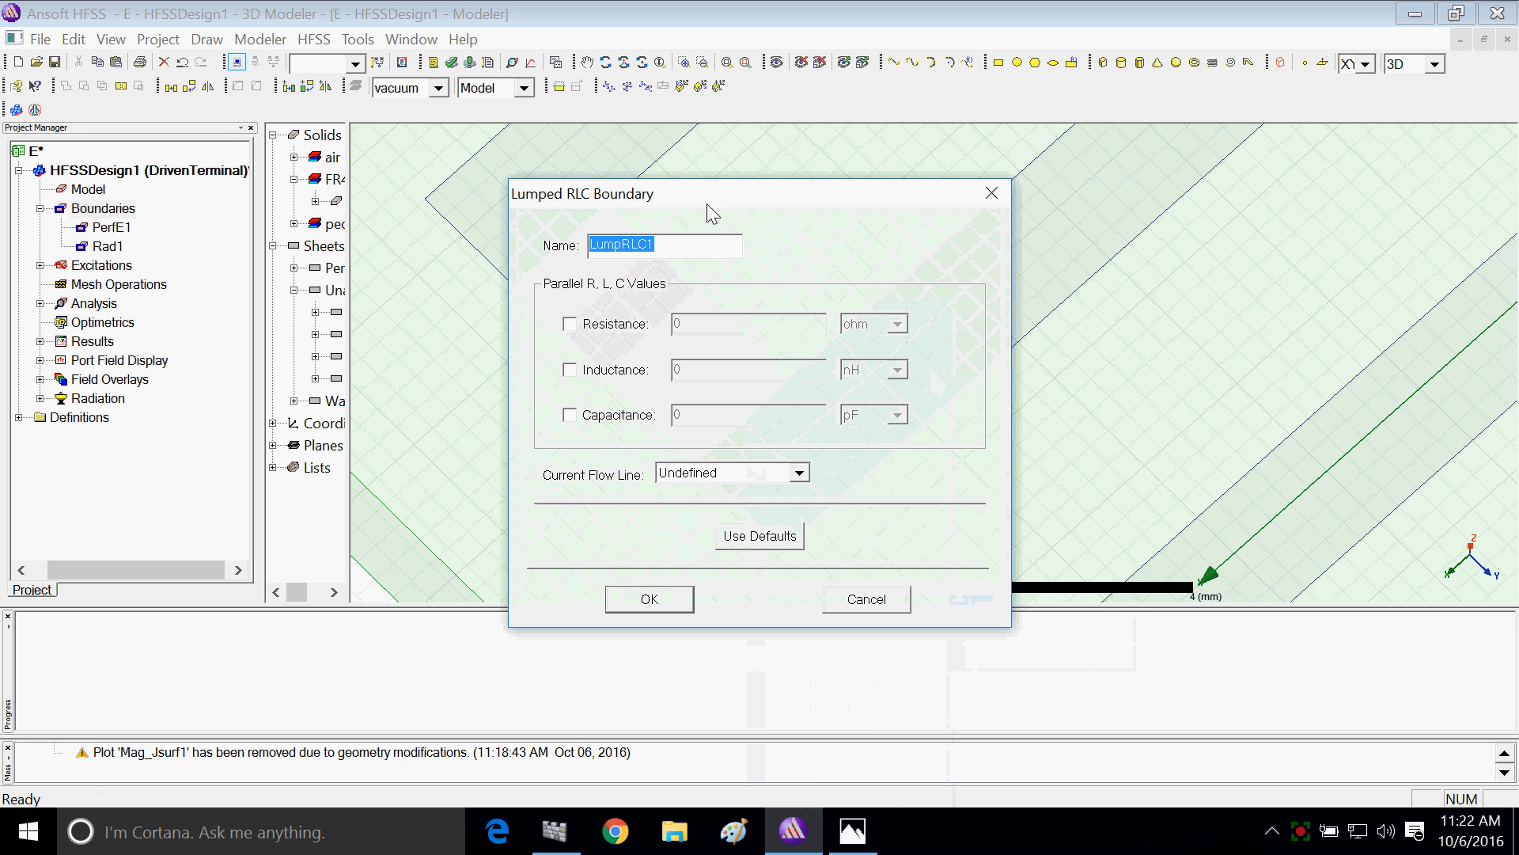
left_click_drag(703, 205, 246, 186)
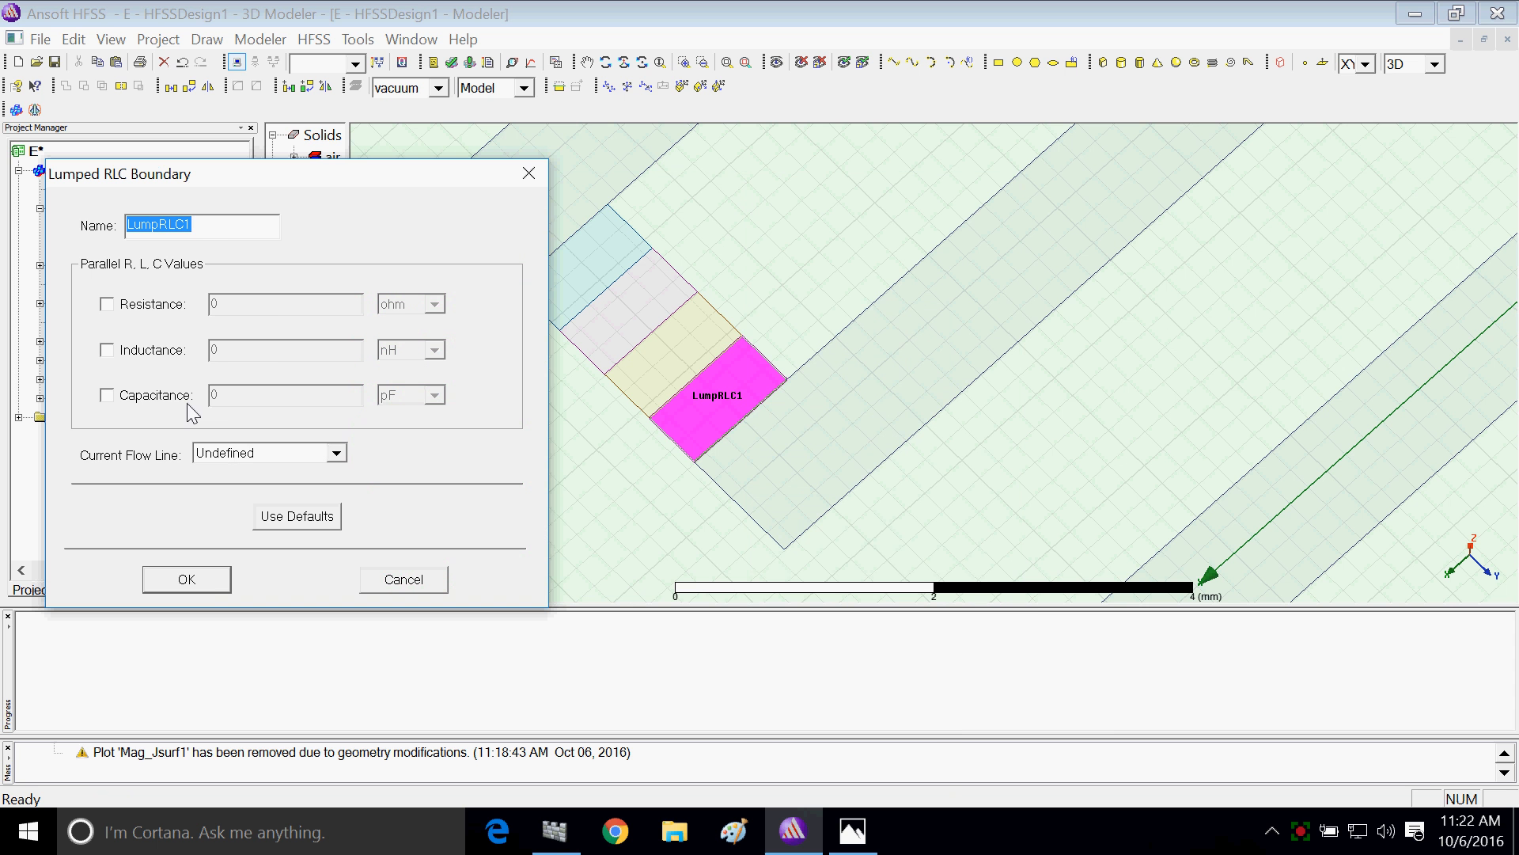
Step: Define the boundary's current flow line from the trace-side edge midpoint (7.5, -3, 1.6 mm) to the midpoint of the edge adjoining the orange rectangle
left_click(336, 454)
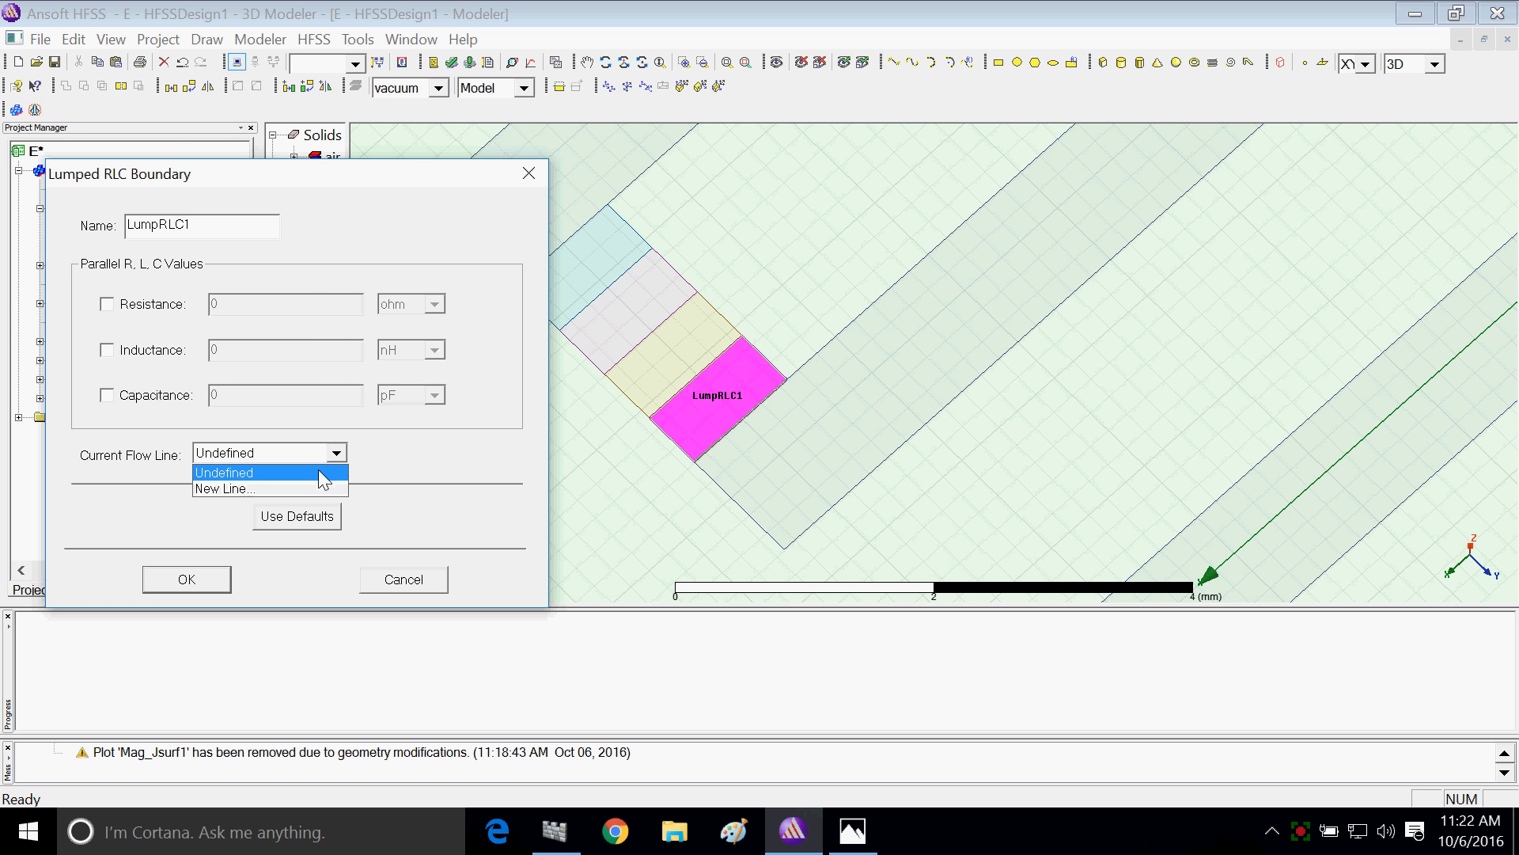
left_click(299, 488)
scroll(744, 423, "up", 3)
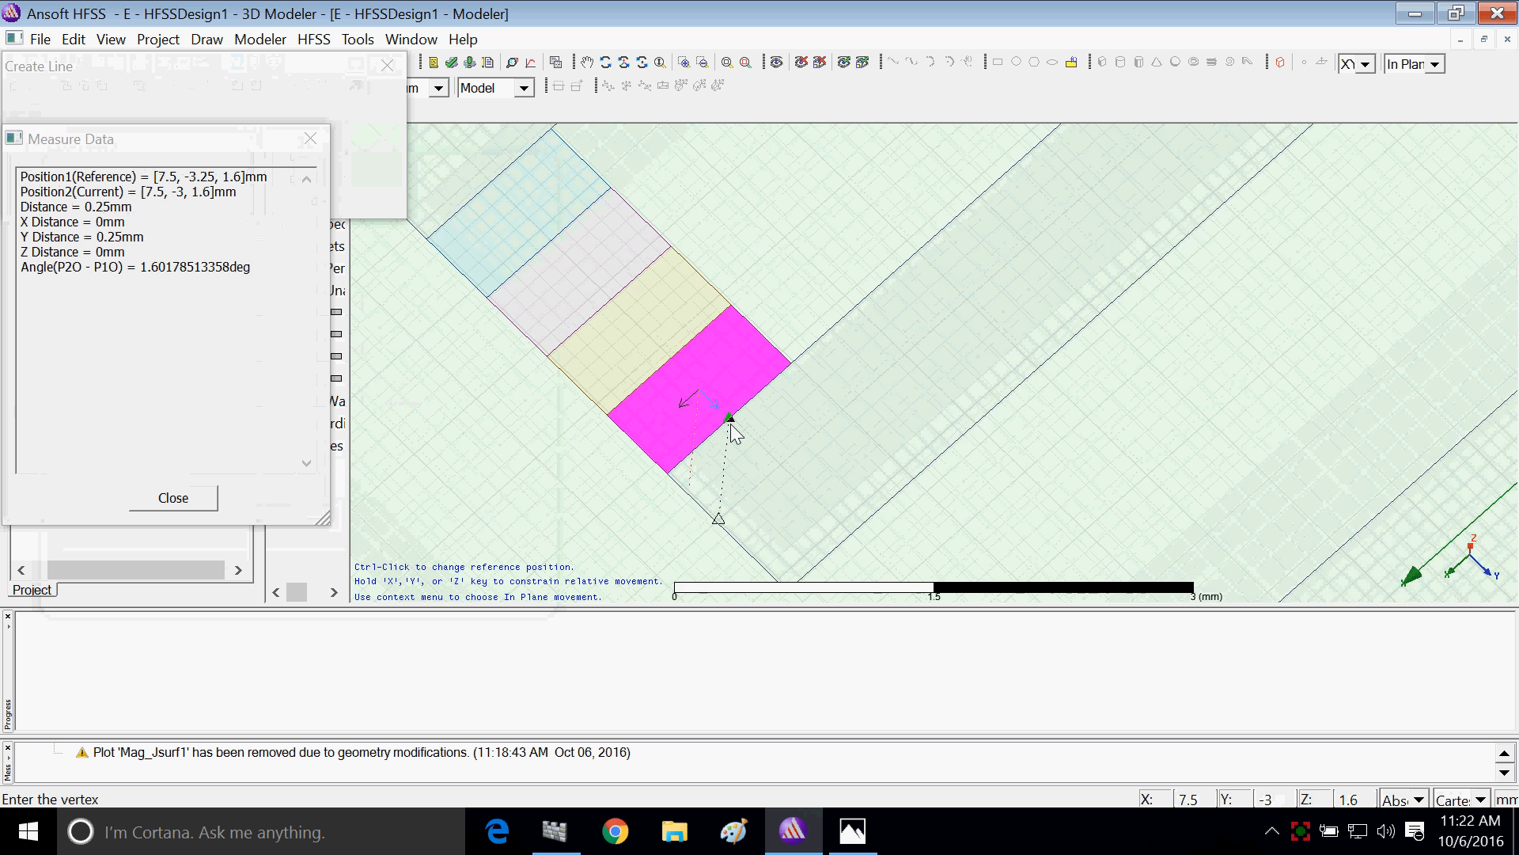
left_click(714, 402, "ctrl")
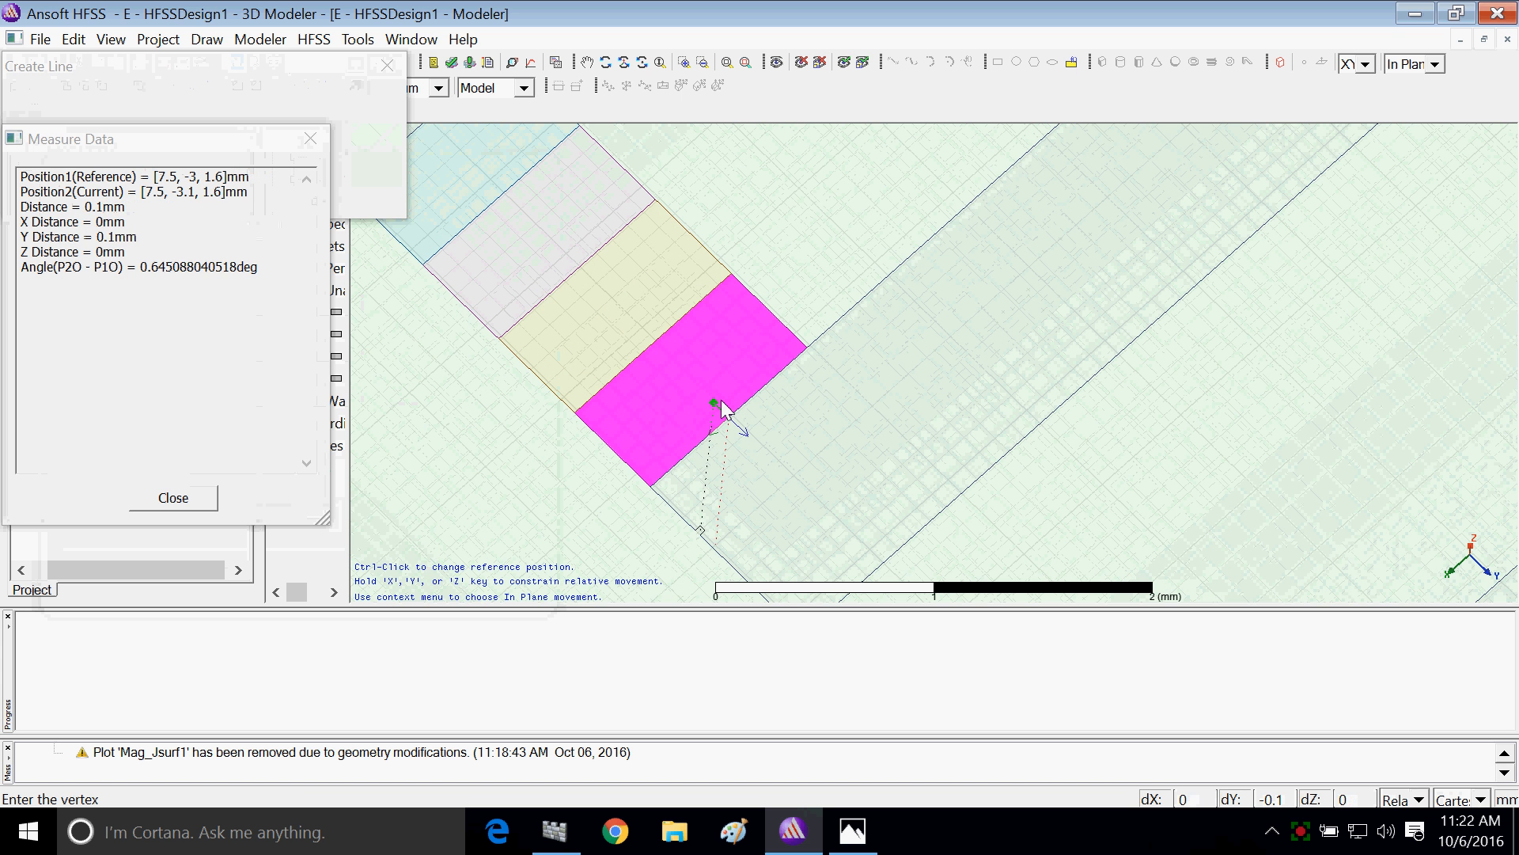
left_click(661, 338)
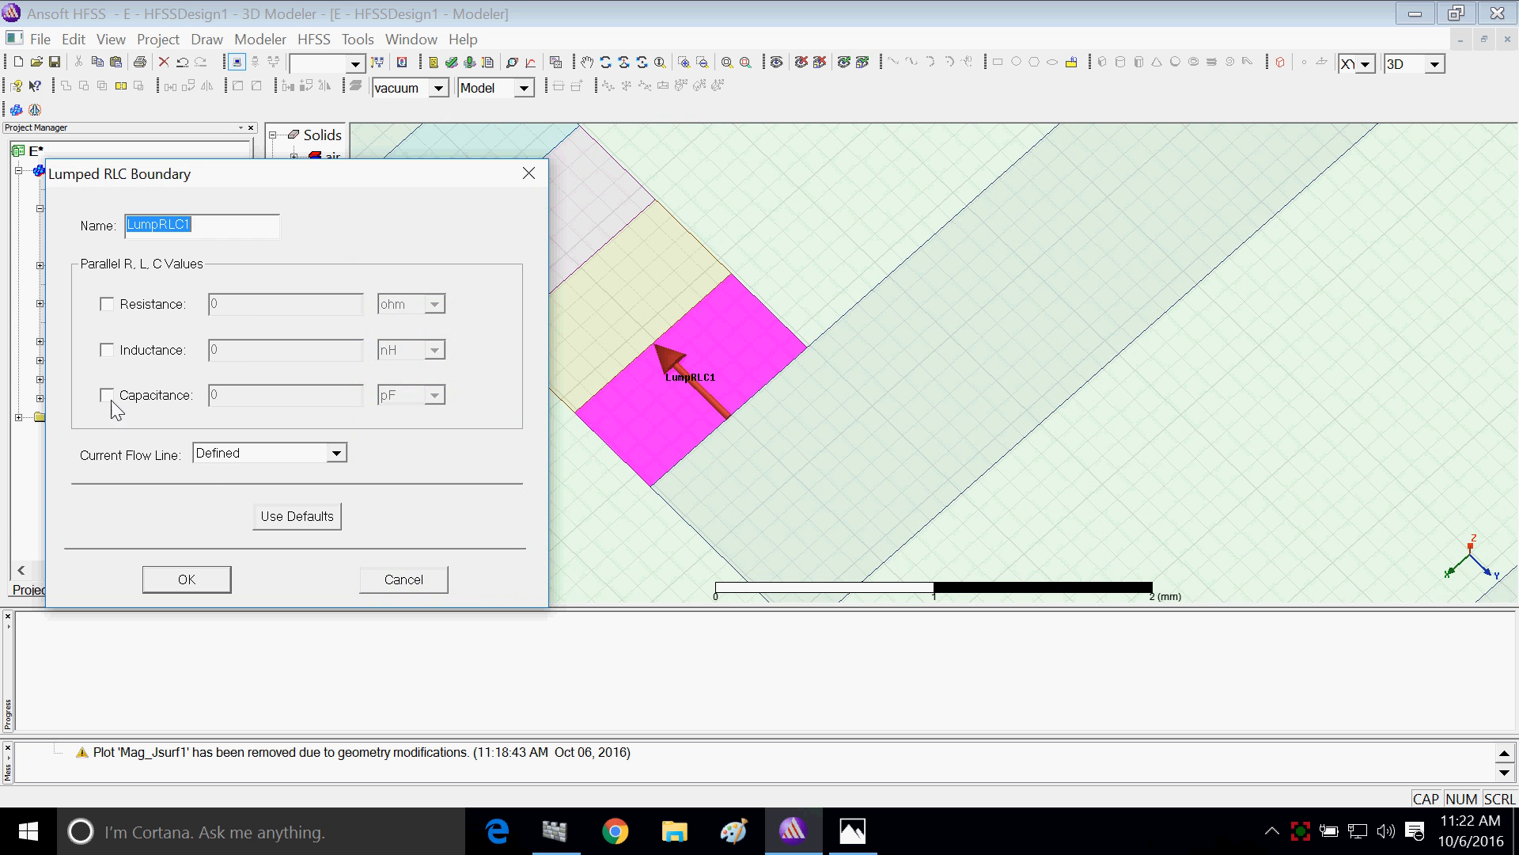
Step: Give the lumped boundary a capacitance of 1 uF and apply it
left_click(162, 398)
double_click(235, 393)
type("1")
left_click(434, 395)
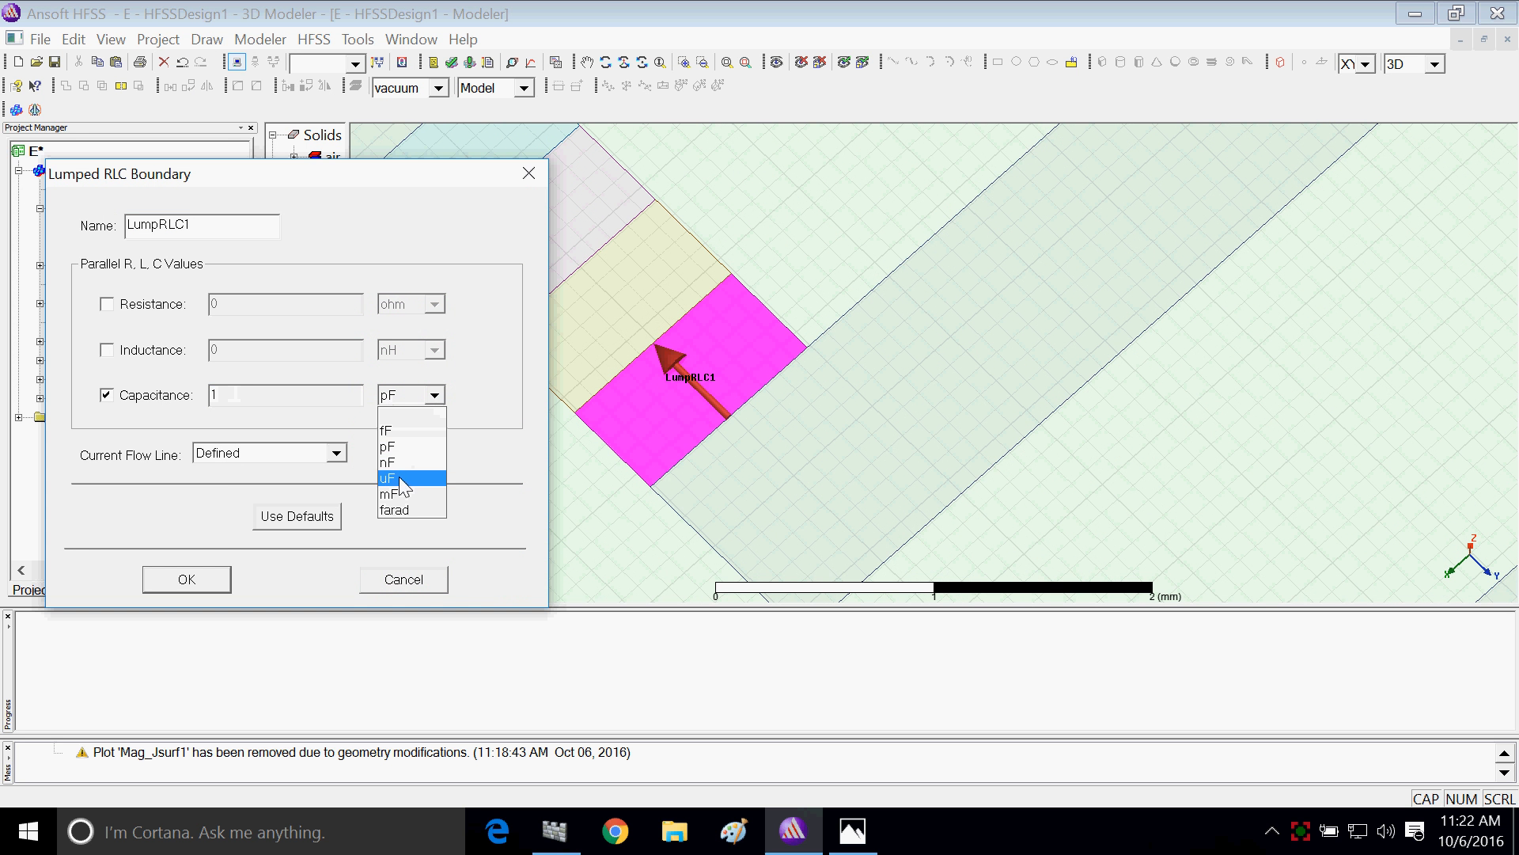
left_click(412, 478)
left_click(187, 581)
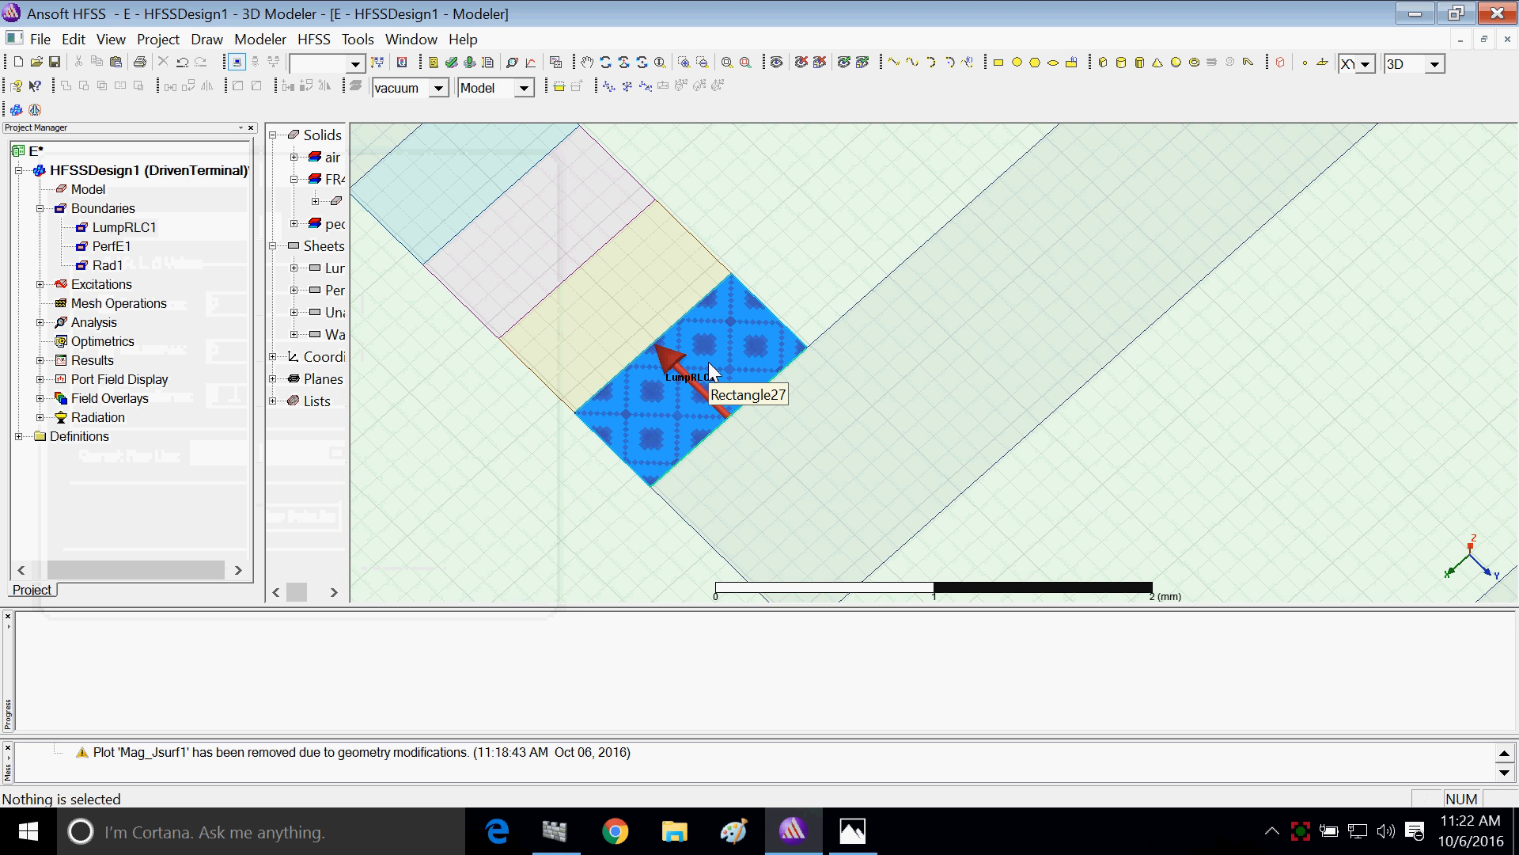
Step: Start a Lumped RLC boundary on the other blue rectangle, at the opposite end of the gap
left_click(465, 187)
right_click(466, 187)
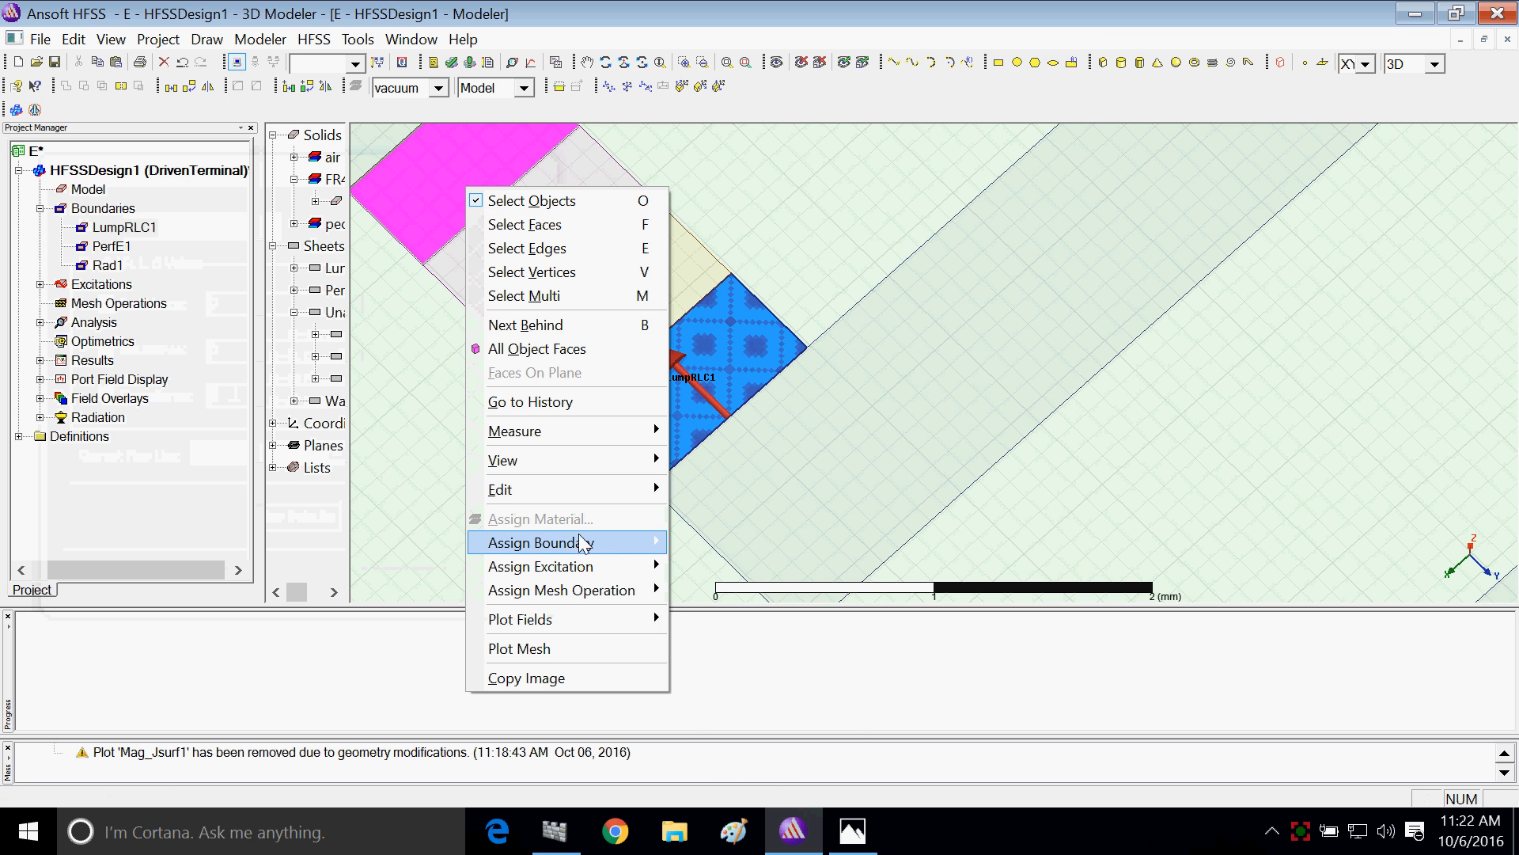
mouse_move(601, 540)
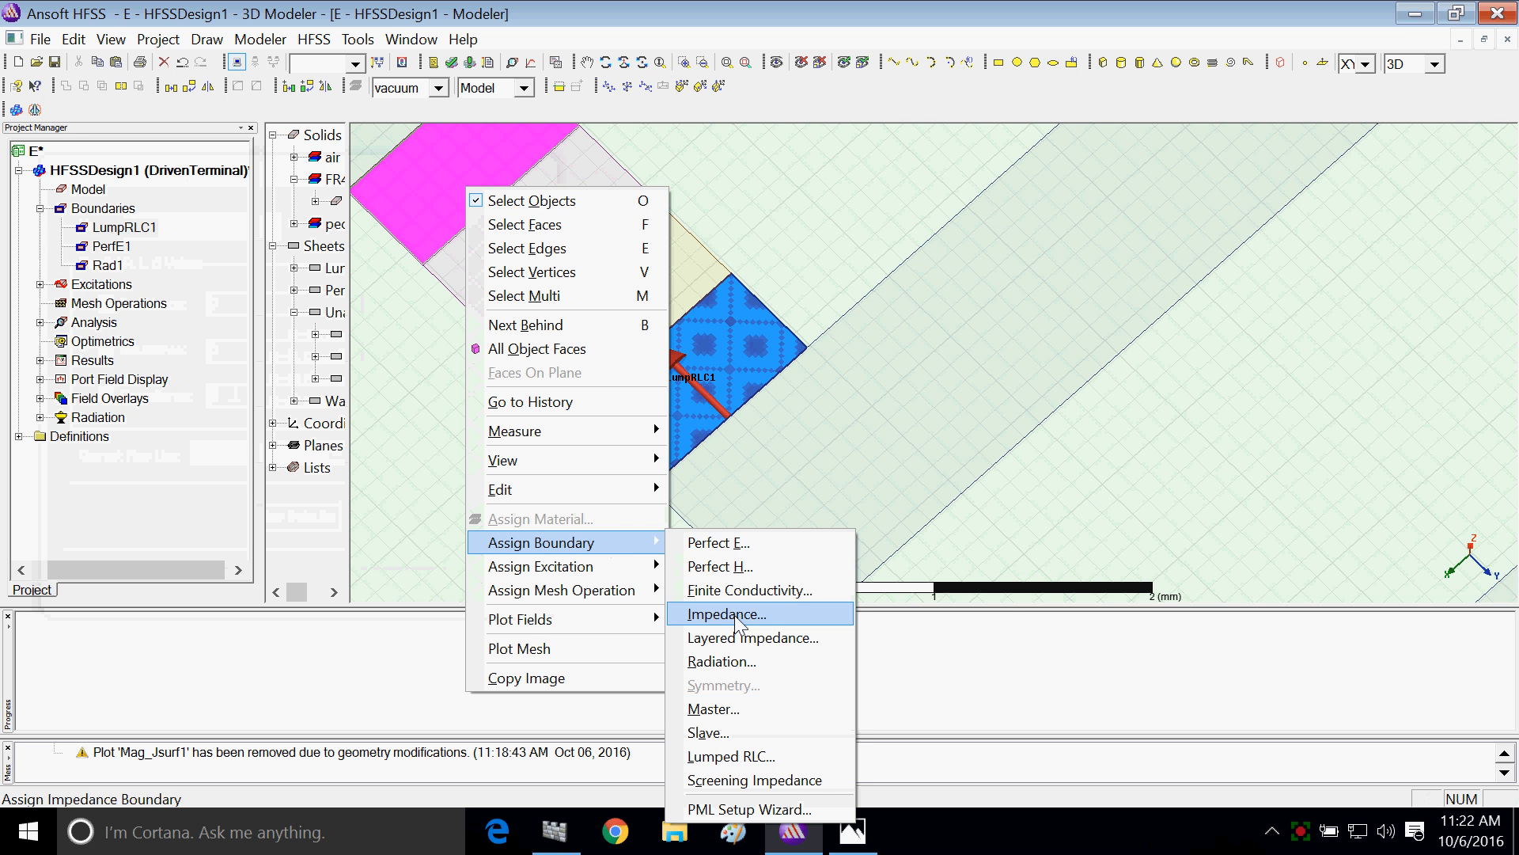
left_click(744, 754)
Step: Define this rectangle's current flow line from the midpoint of its inner edge to the midpoint of the edge touching the trace
left_click(800, 473)
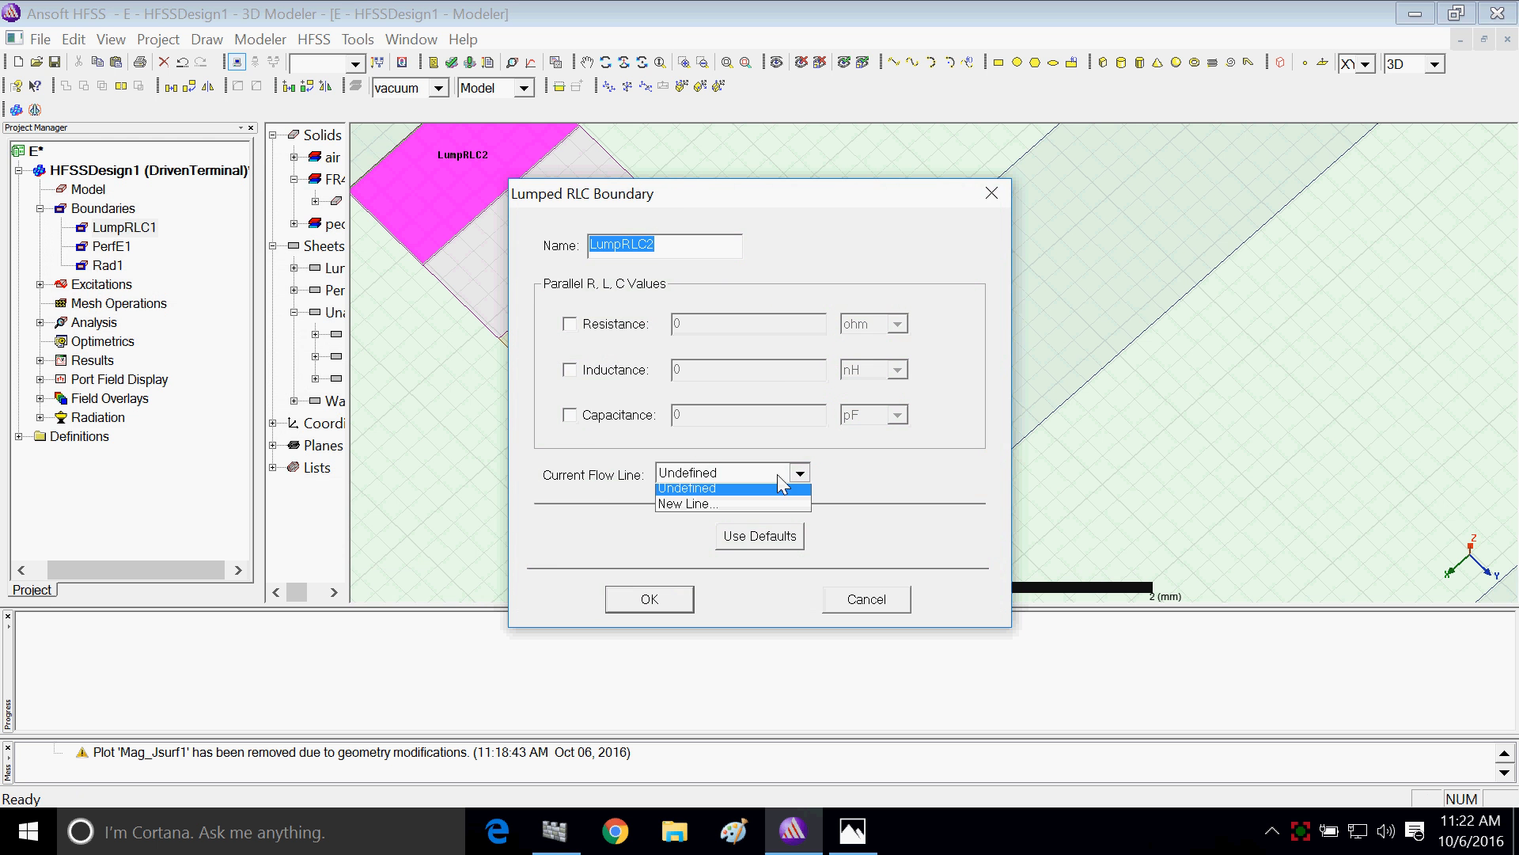
left_click(688, 511)
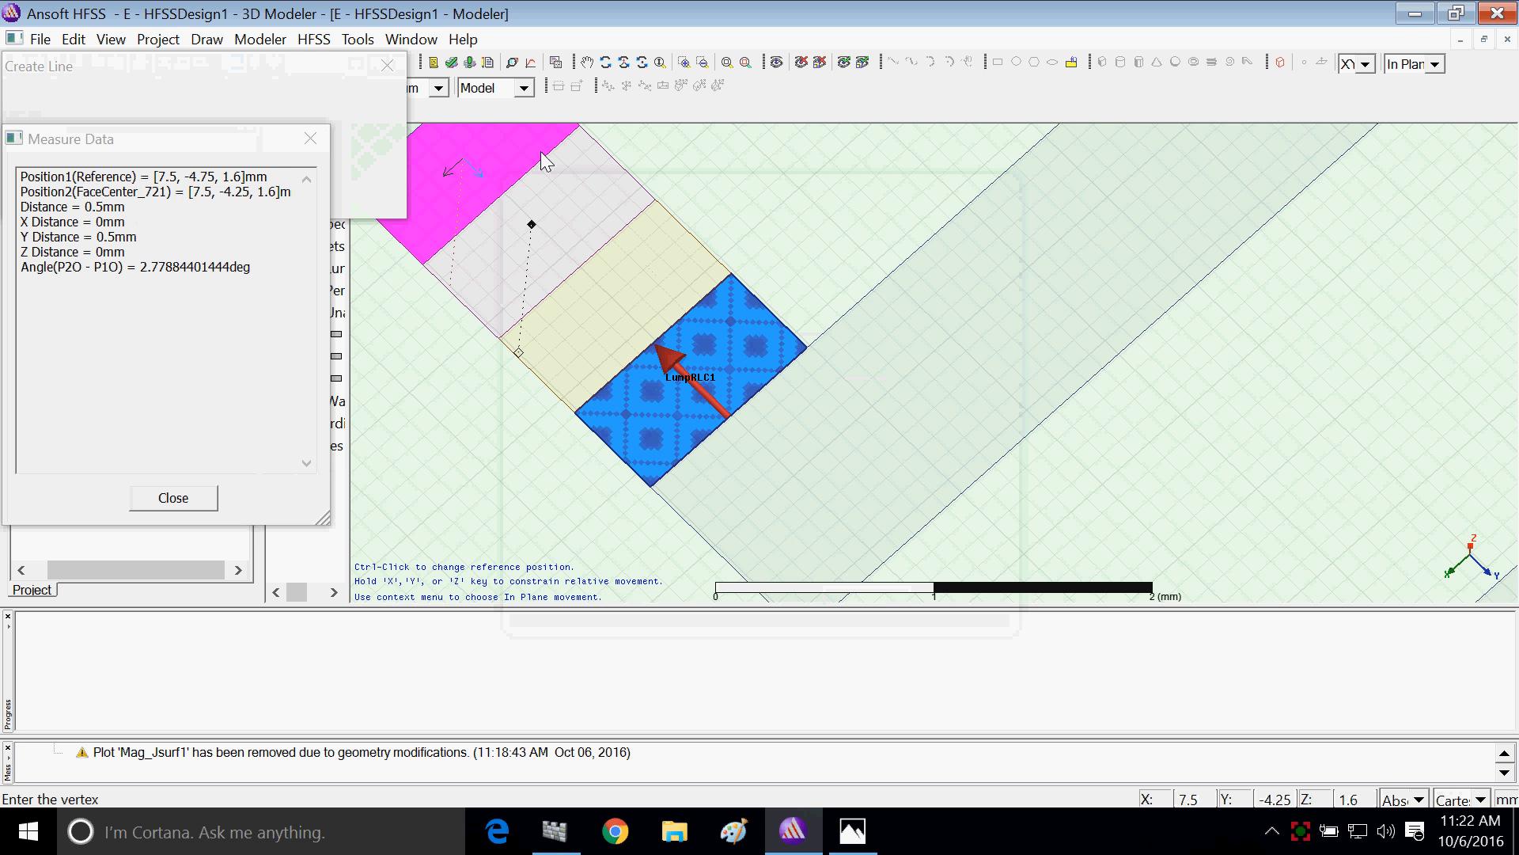
left_click(586, 63)
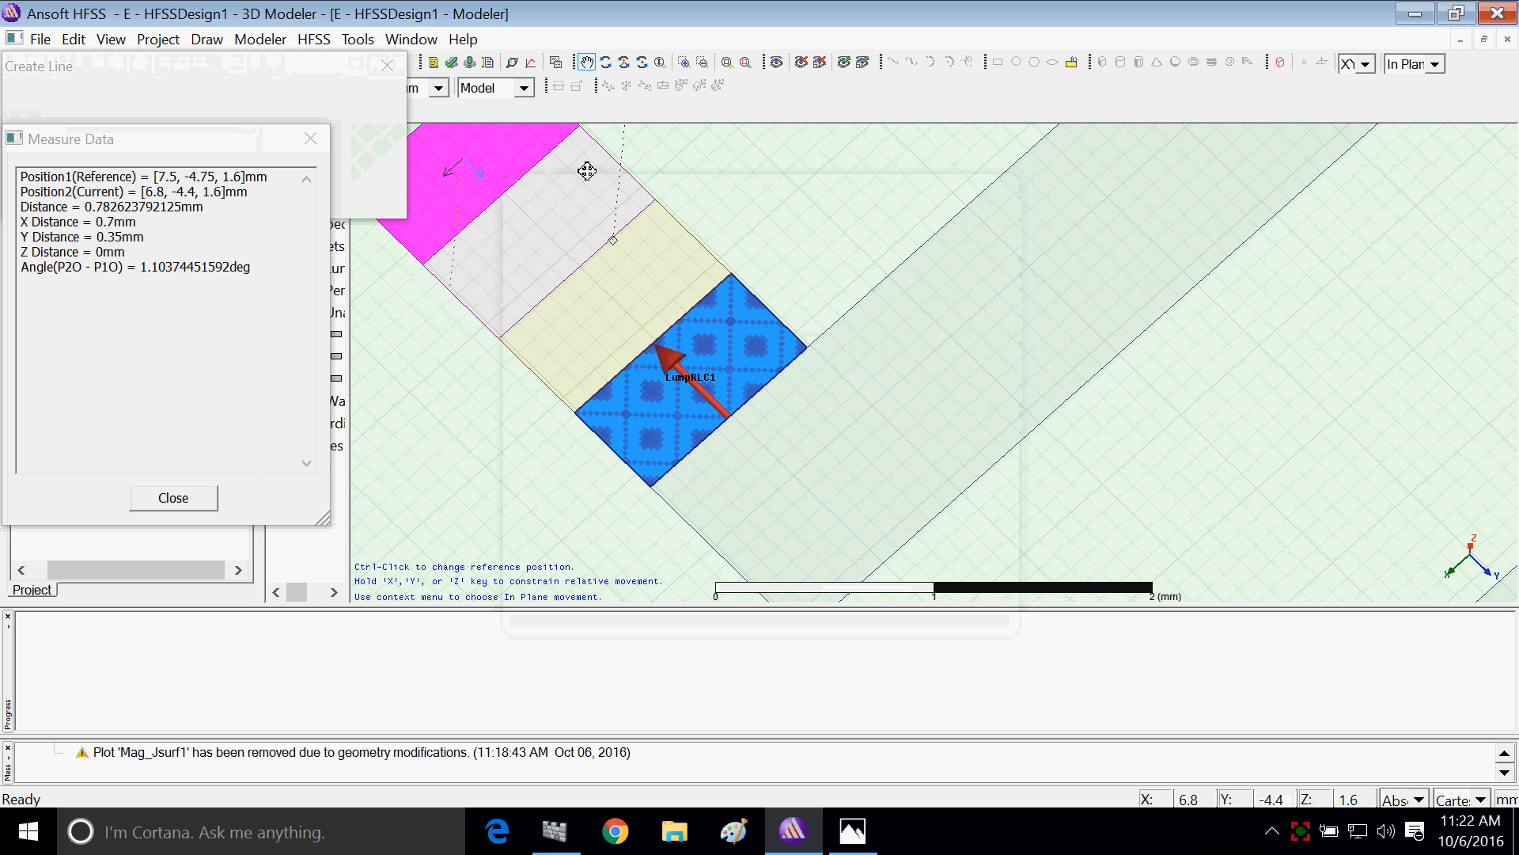
left_click_drag(577, 176, 731, 349)
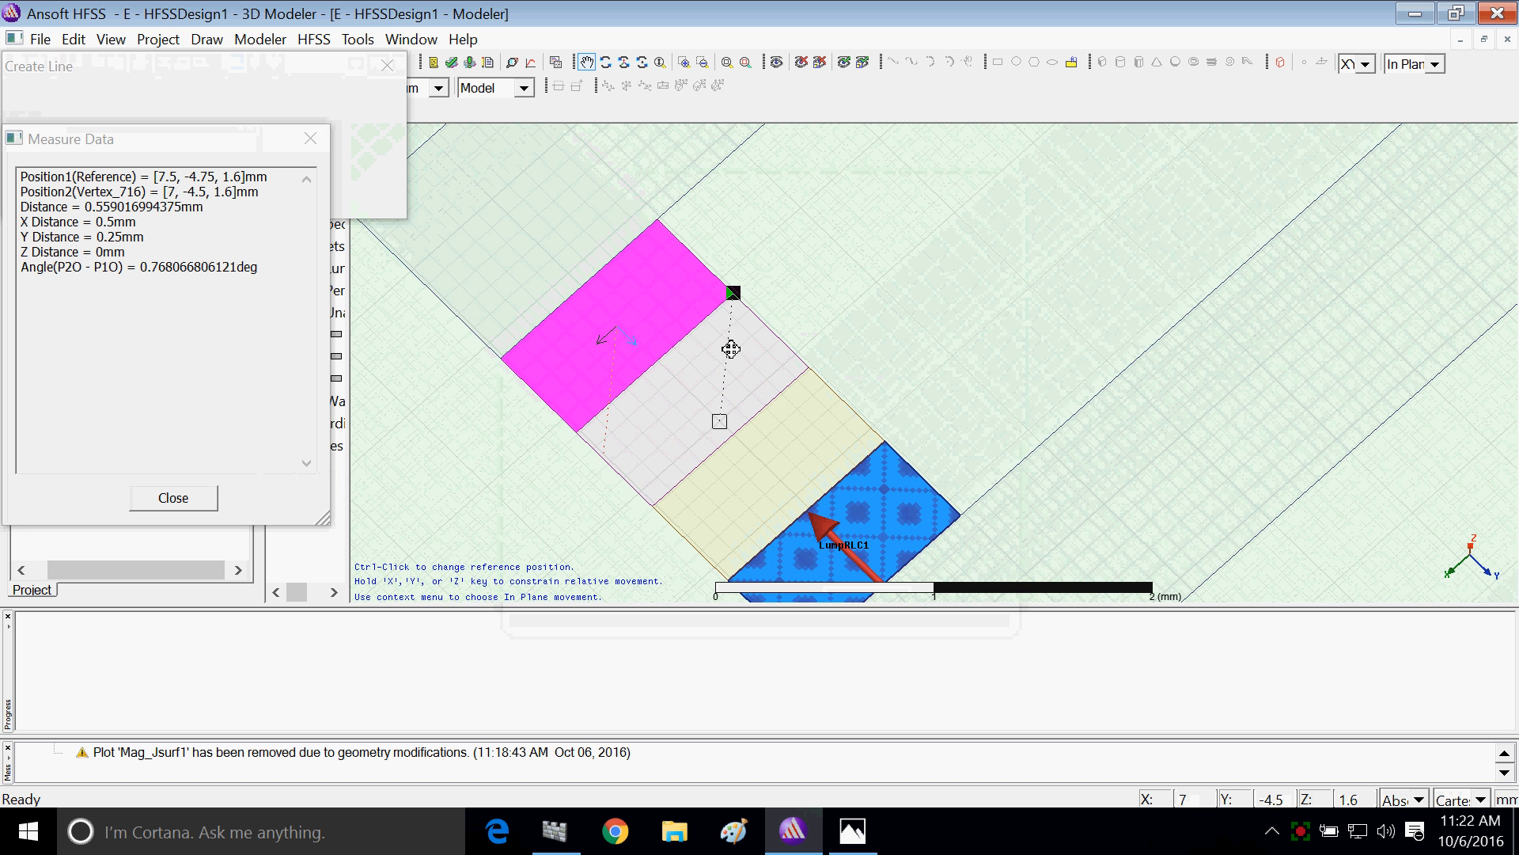
right_click(587, 234)
left_click(653, 251)
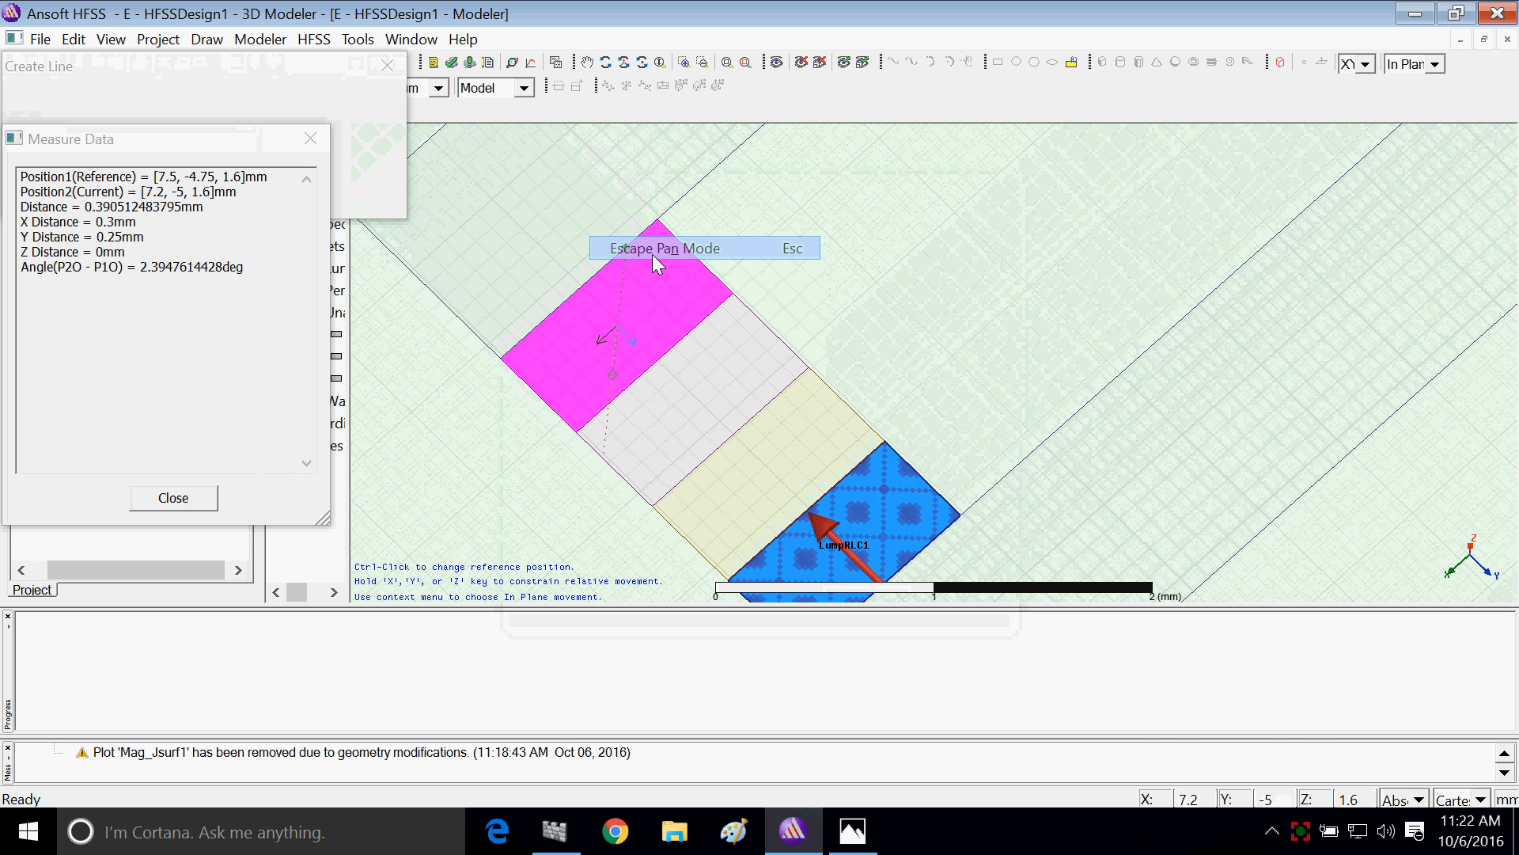
left_click(656, 362)
left_click(586, 290)
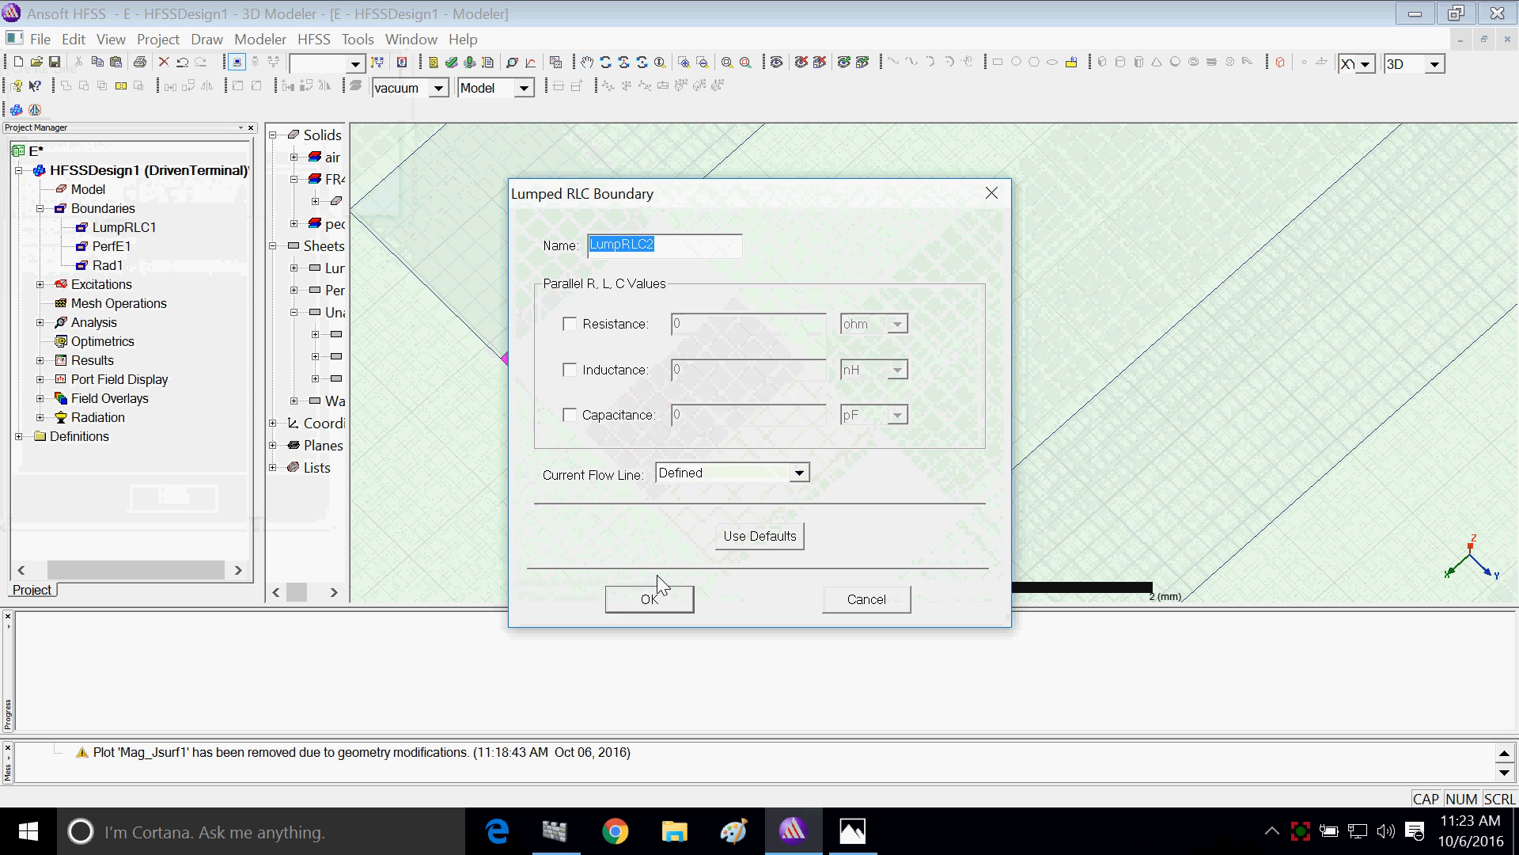
Step: Set the capacitance of the second lumped boundary to 1 uF and apply it
left_click(650, 595)
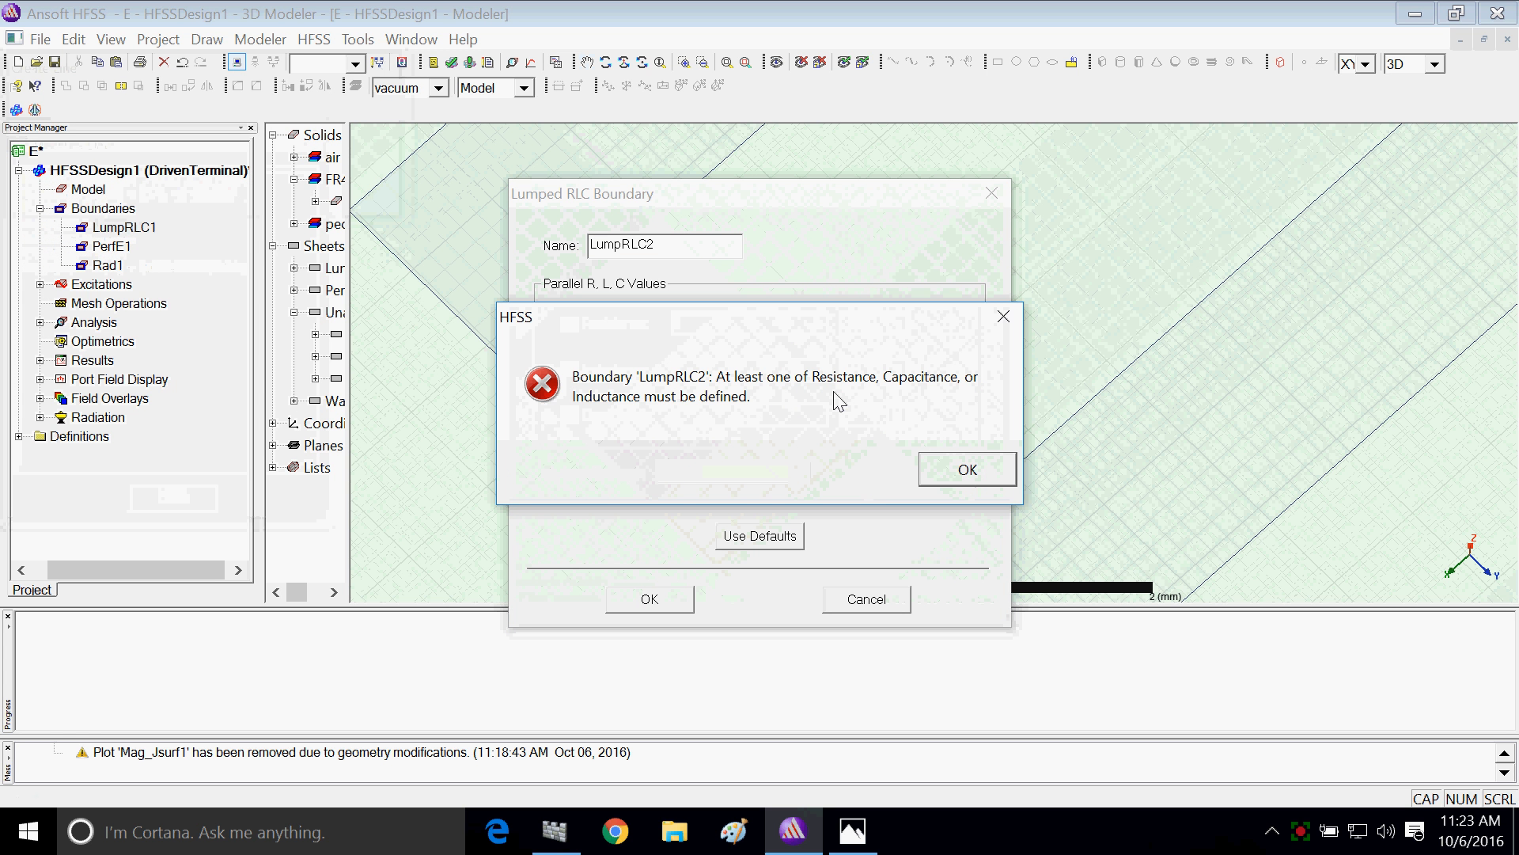
left_click(967, 469)
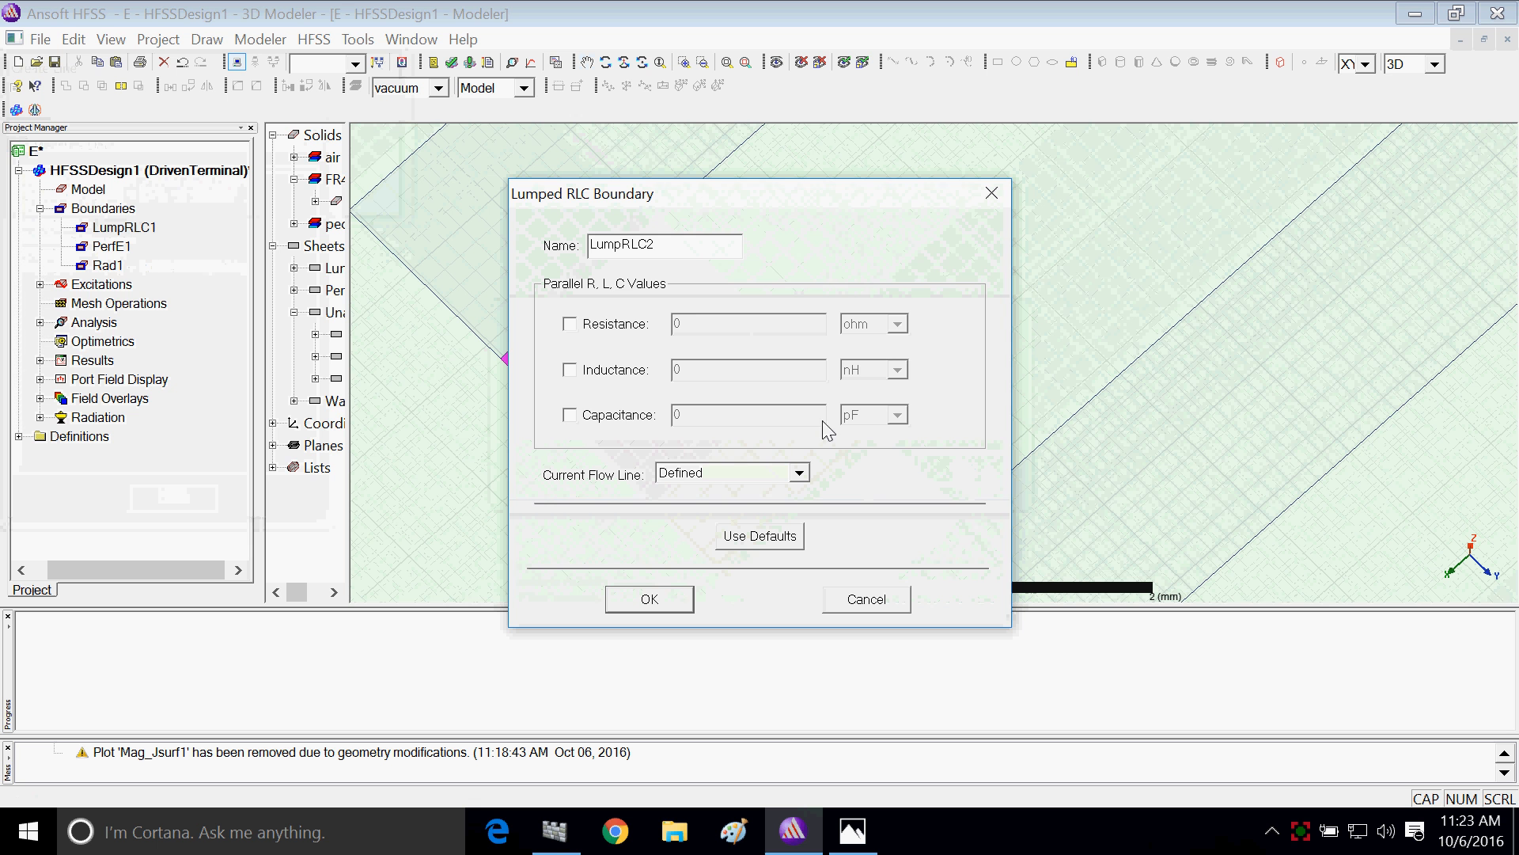
left_click(569, 415)
type("1")
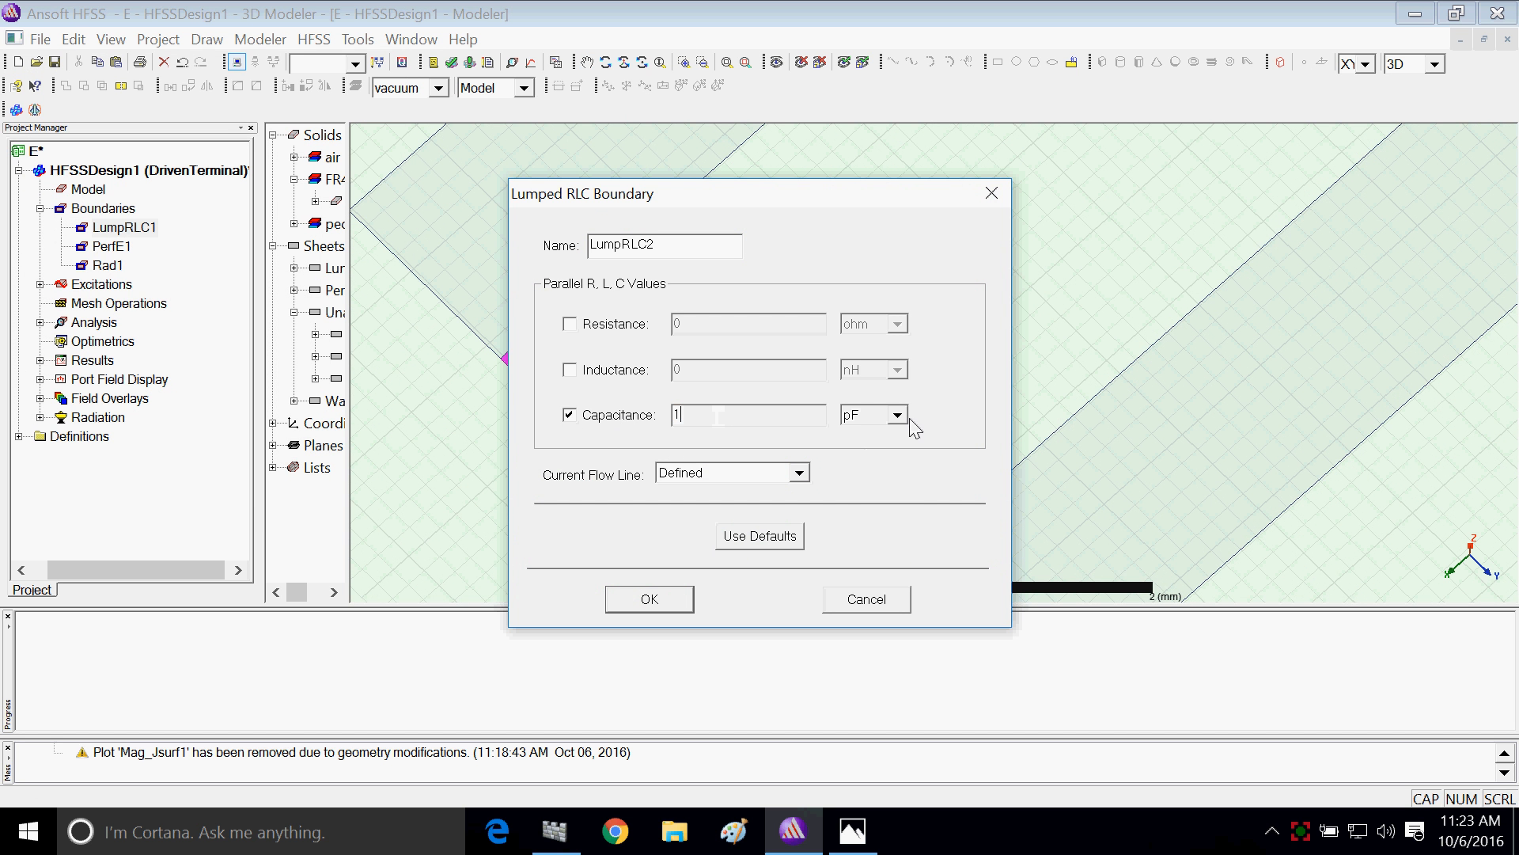
left_click(897, 415)
left_click(861, 497)
left_click(649, 598)
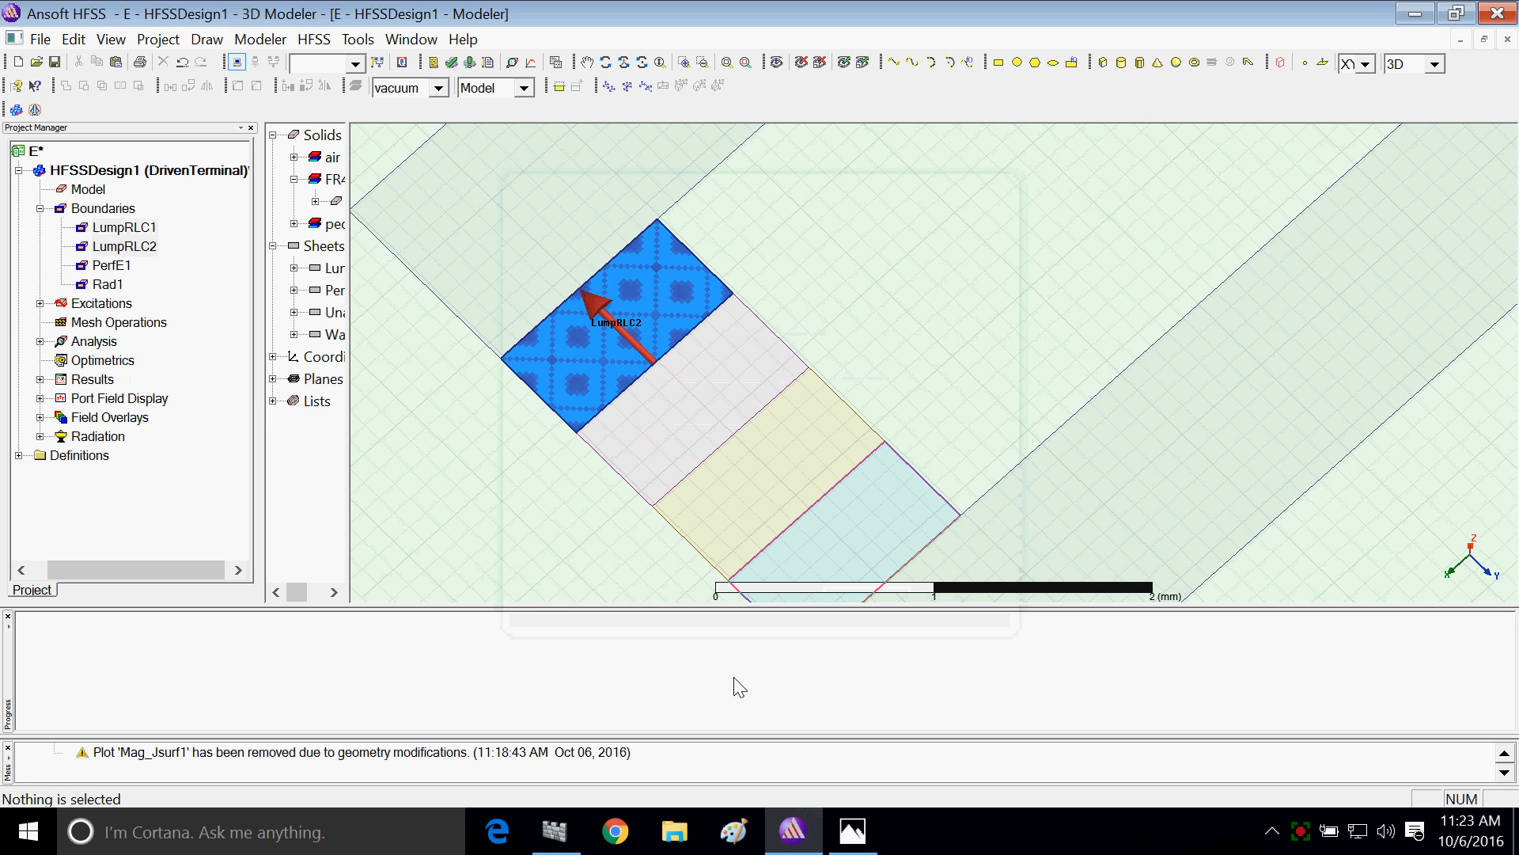
Step: Examine the PIN diode ON equivalent circuit in the eqv.png picture and return to HFSS
left_click(853, 831)
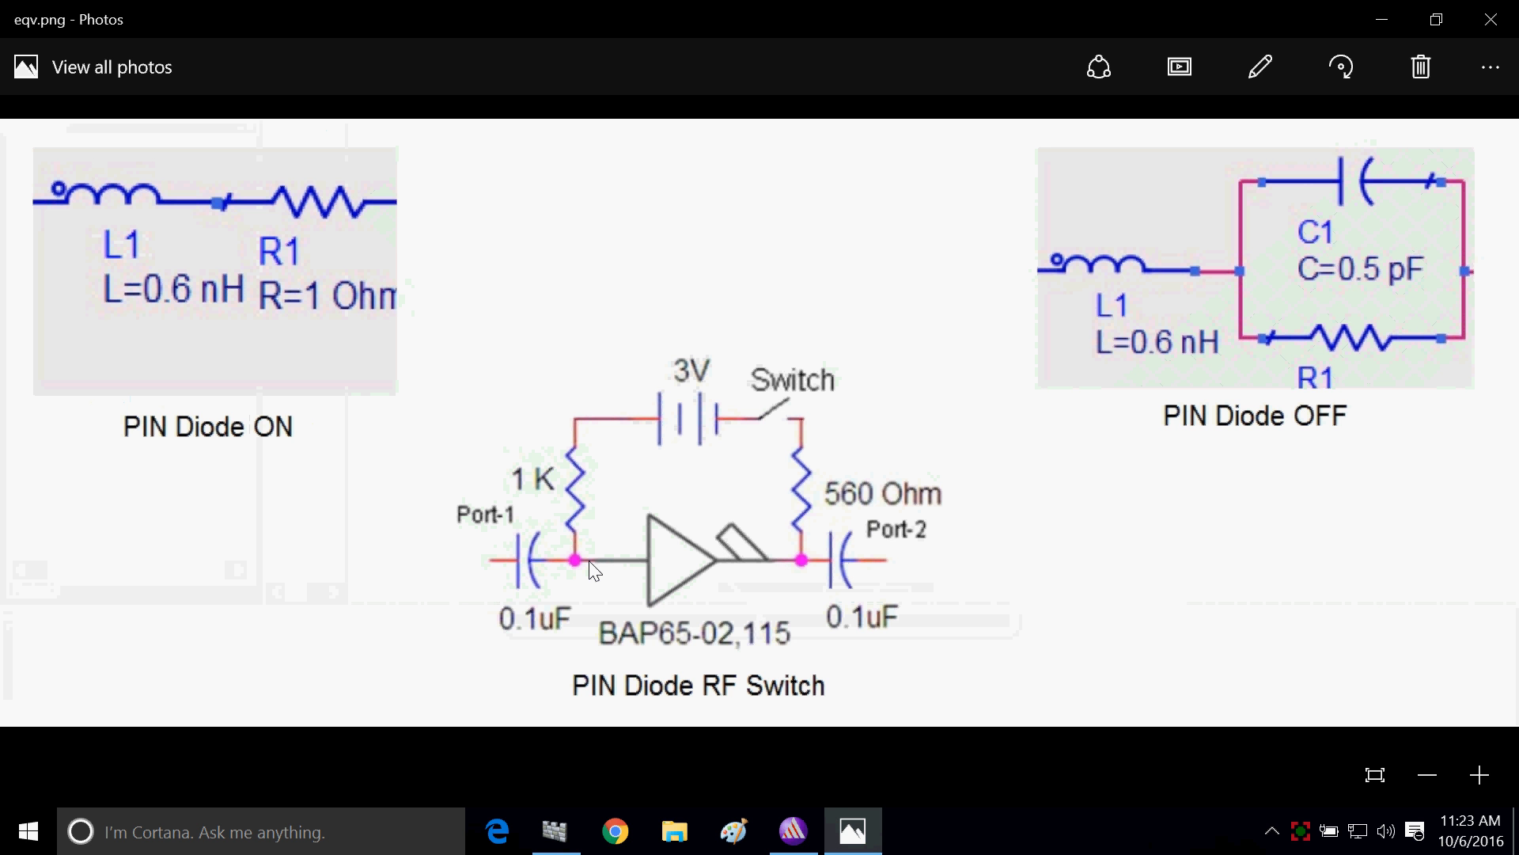
left_click(802, 846)
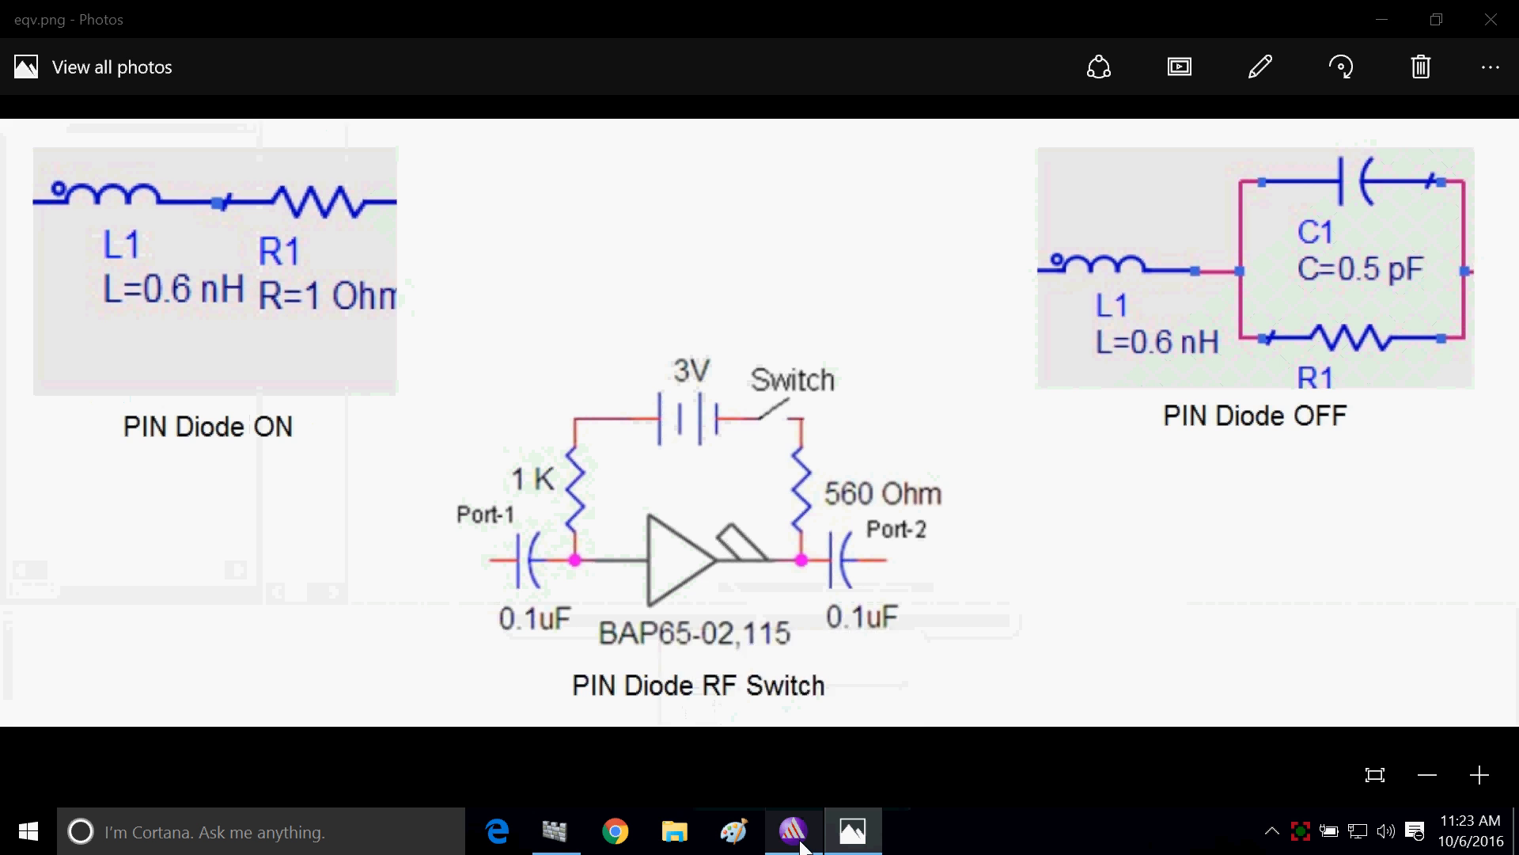
left_click(853, 831)
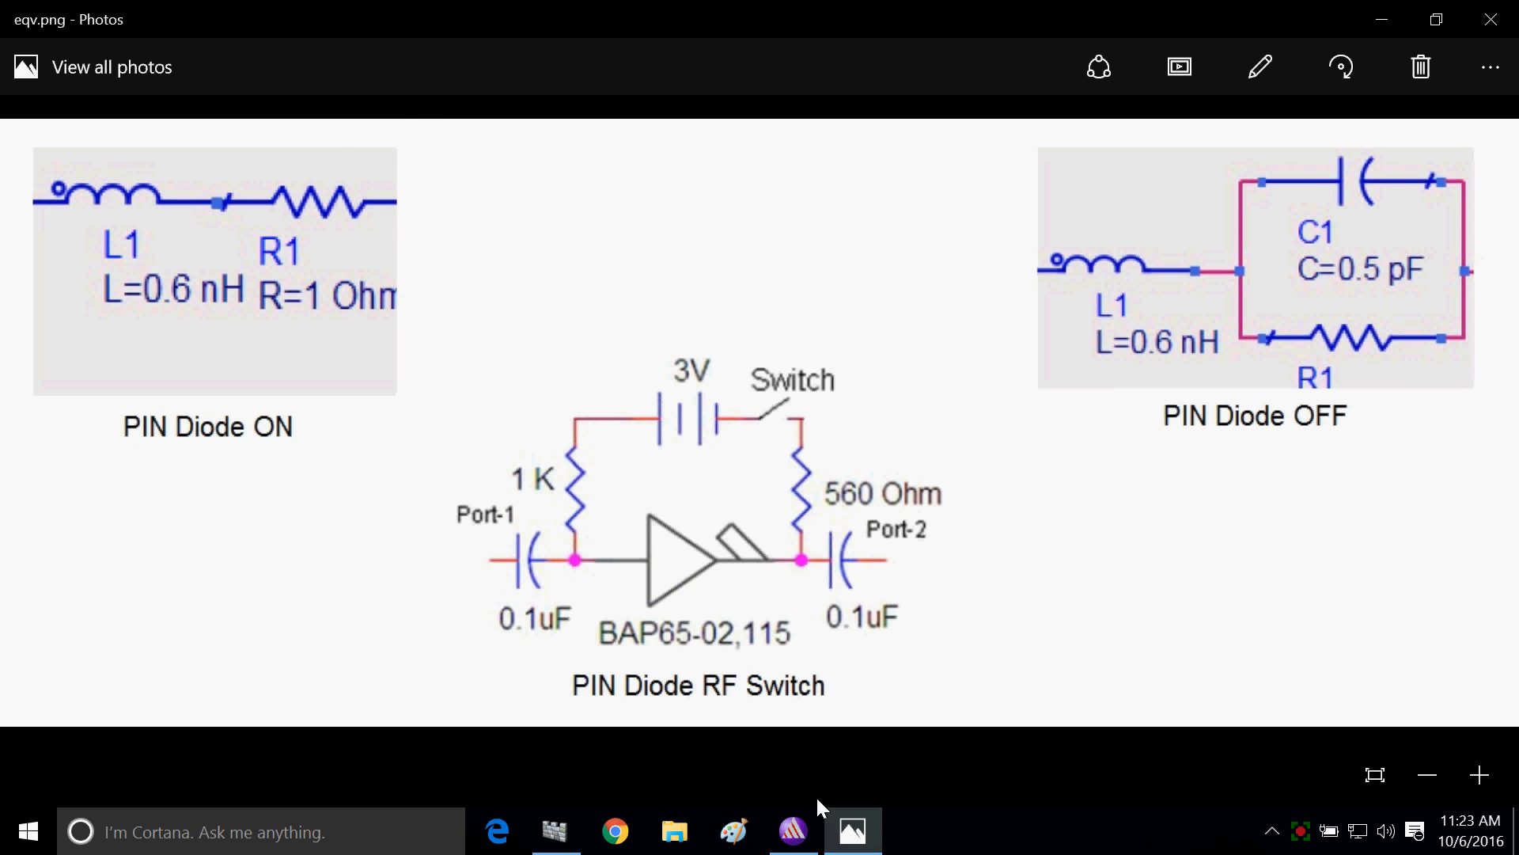
left_click(793, 829)
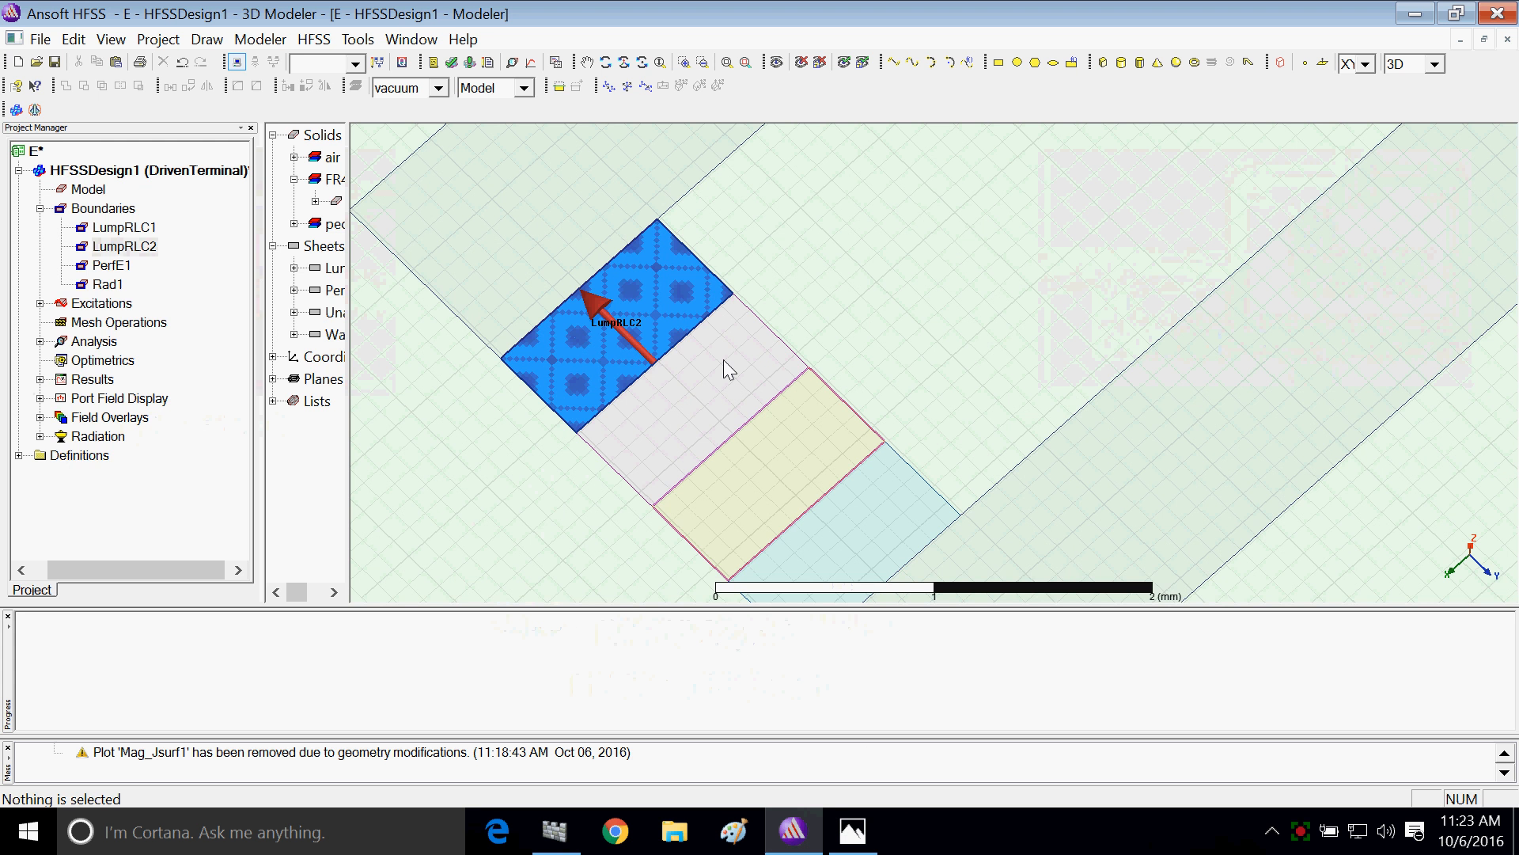
Step: Start a Lumped RLC boundary on the yellow rectangle in the gap and keep the rectangle visible beside the boundary settings
left_click(796, 448)
right_click(797, 448)
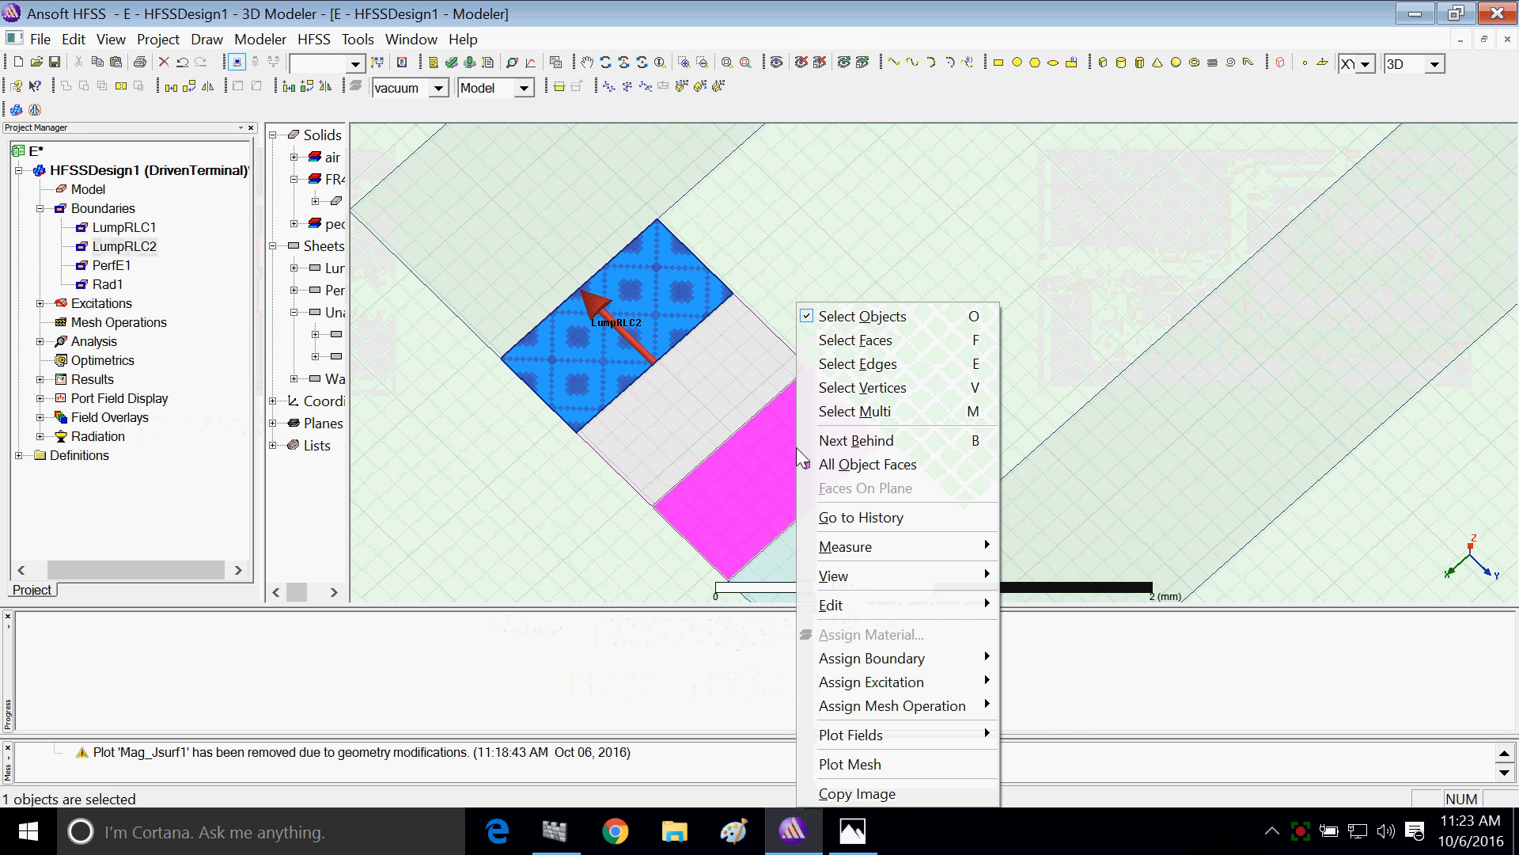
mouse_move(986, 742)
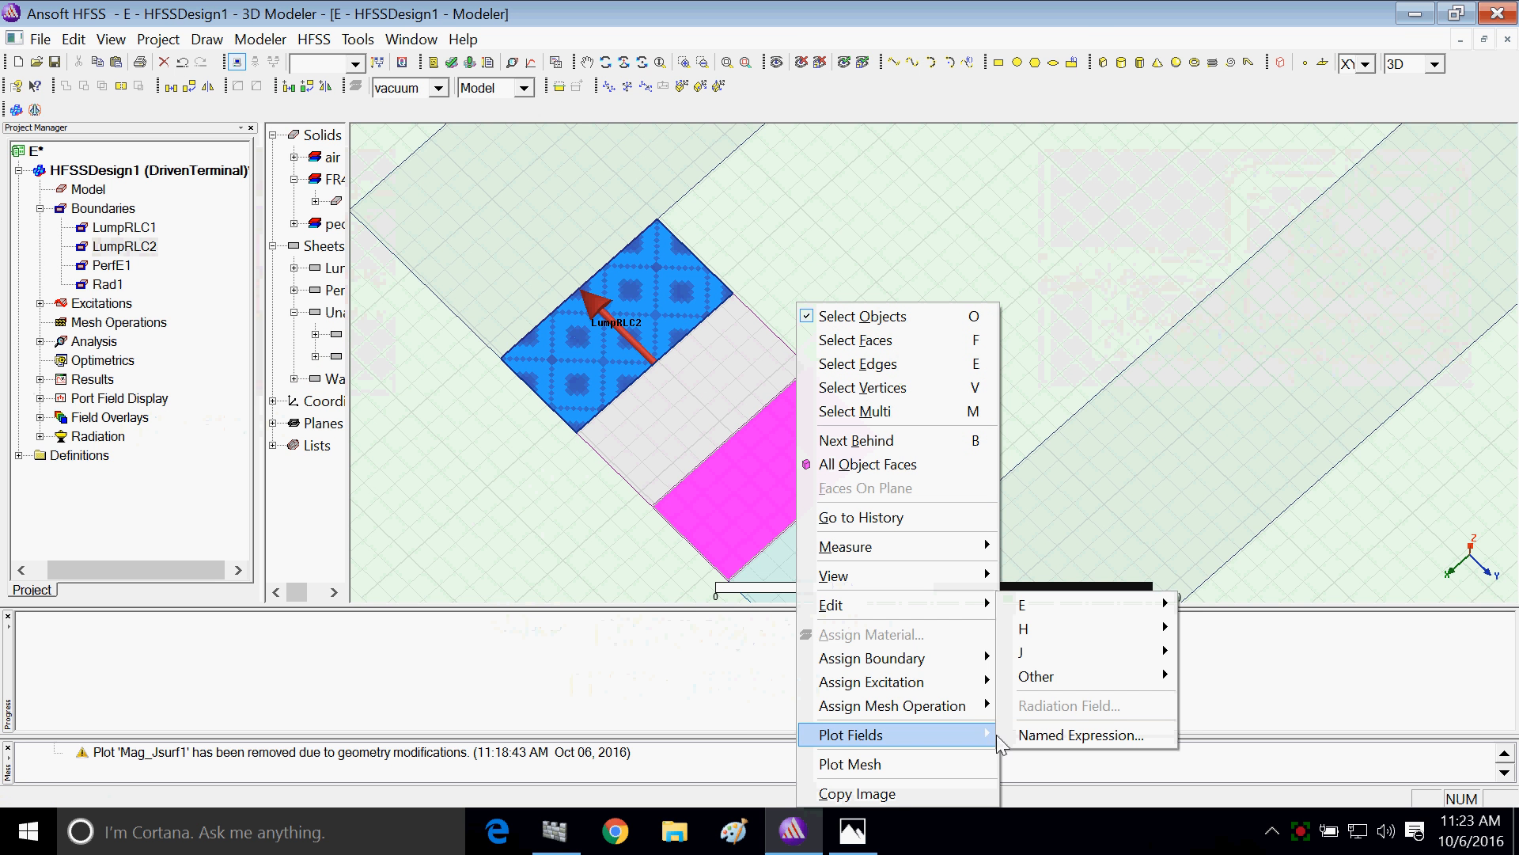
mouse_move(973, 671)
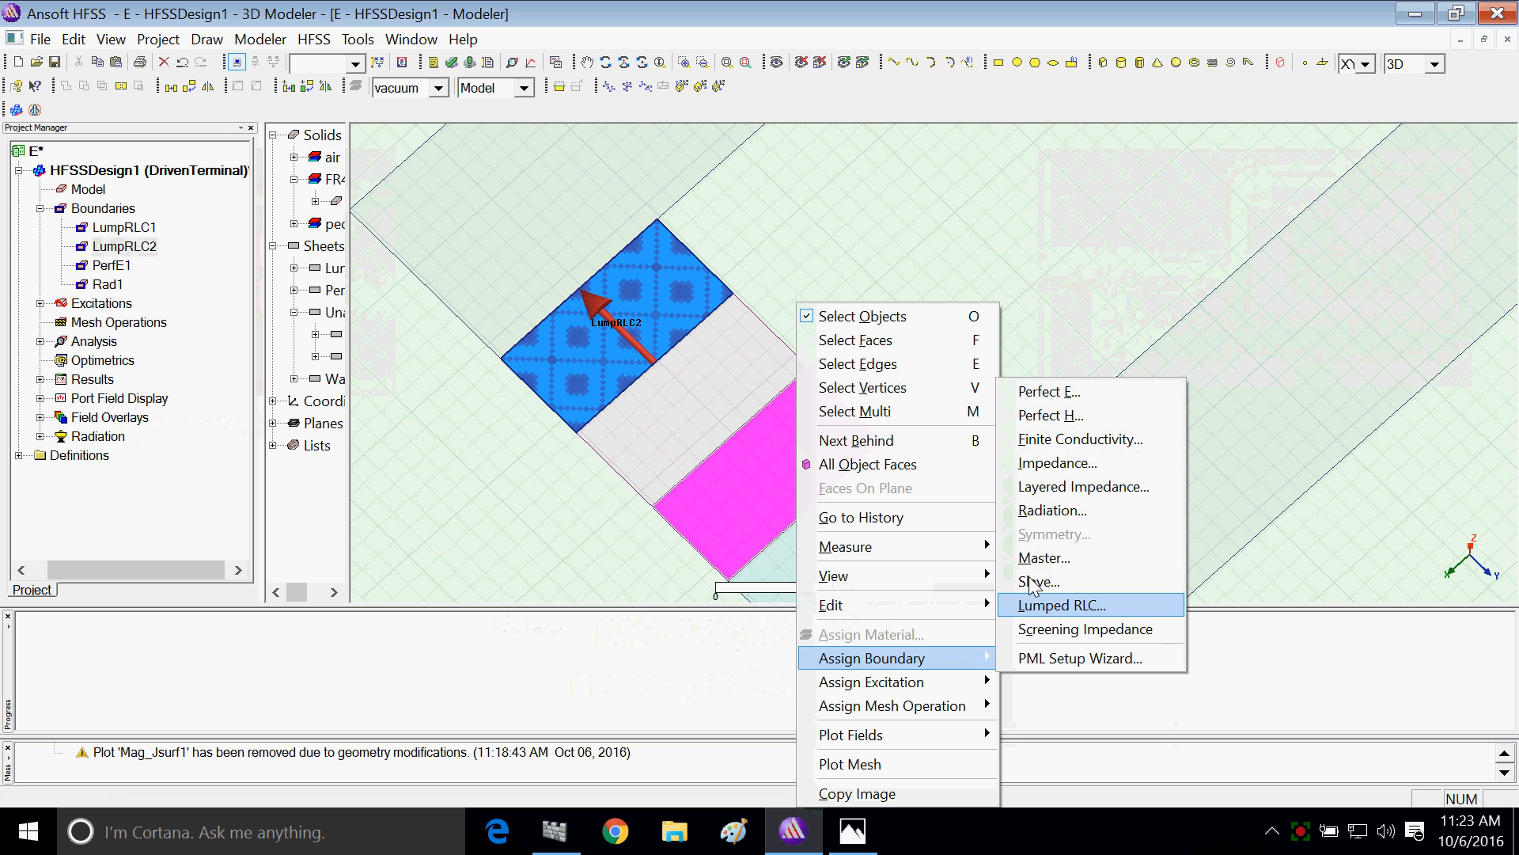
left_click(1055, 604)
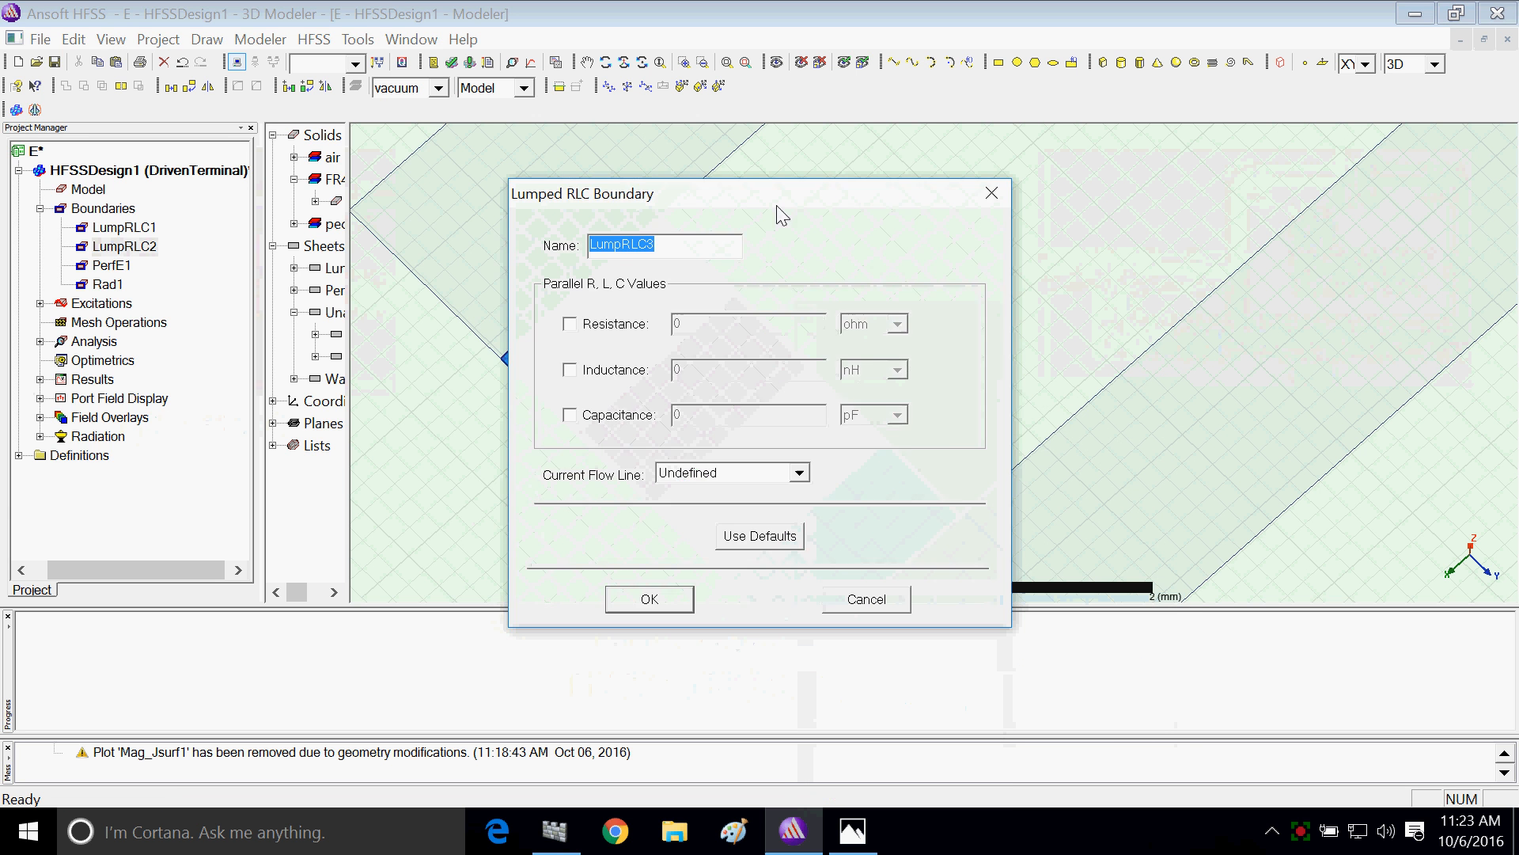
left_click_drag(779, 206, 305, 68)
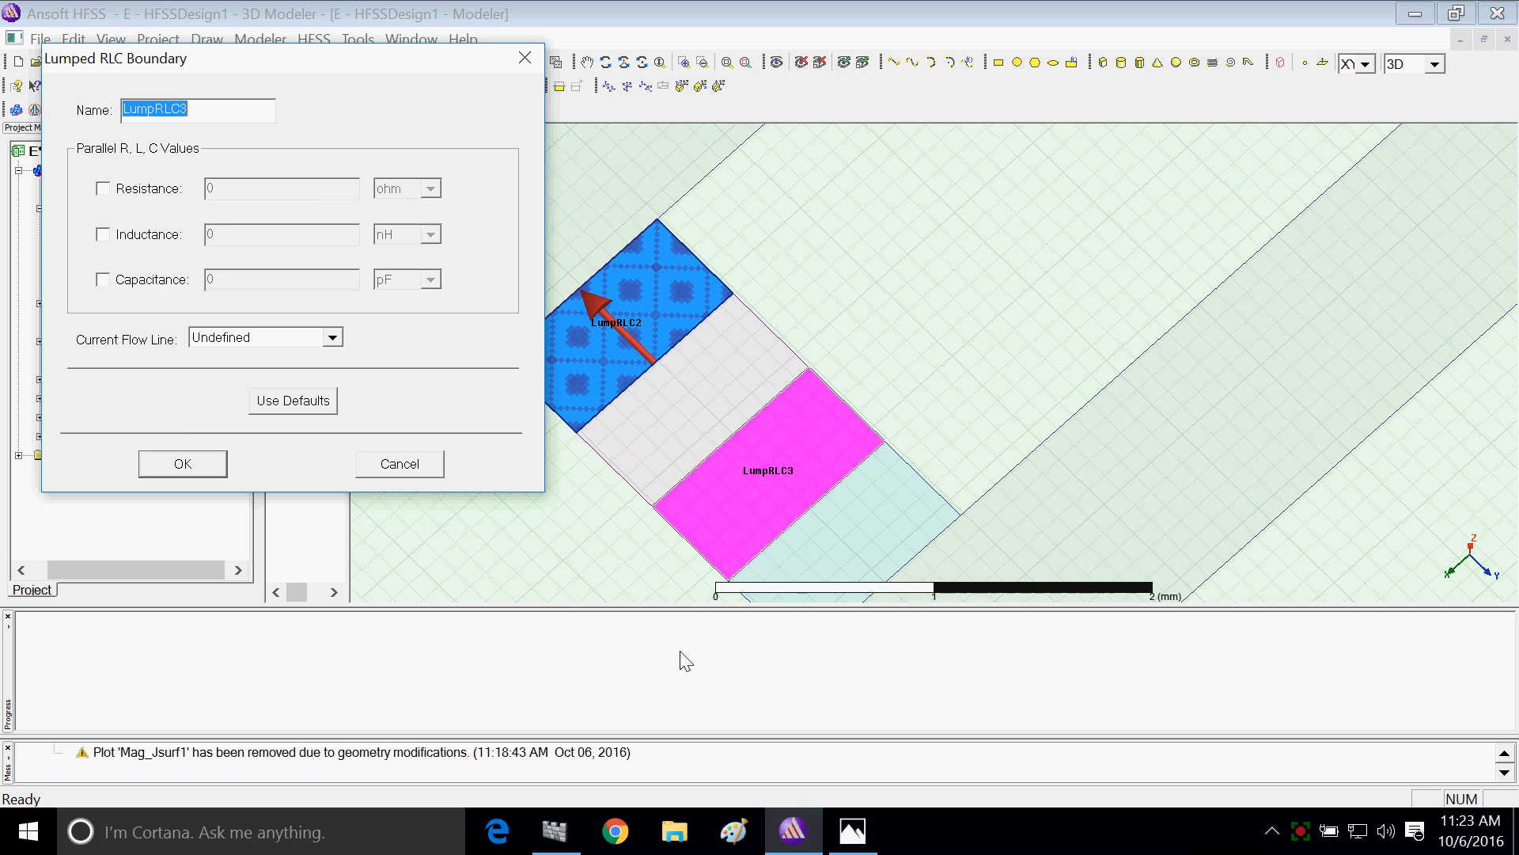
Step: Check the diode's equivalent circuit picture again and give the lumped boundary an inductance of 0.4 nH
left_click(852, 831)
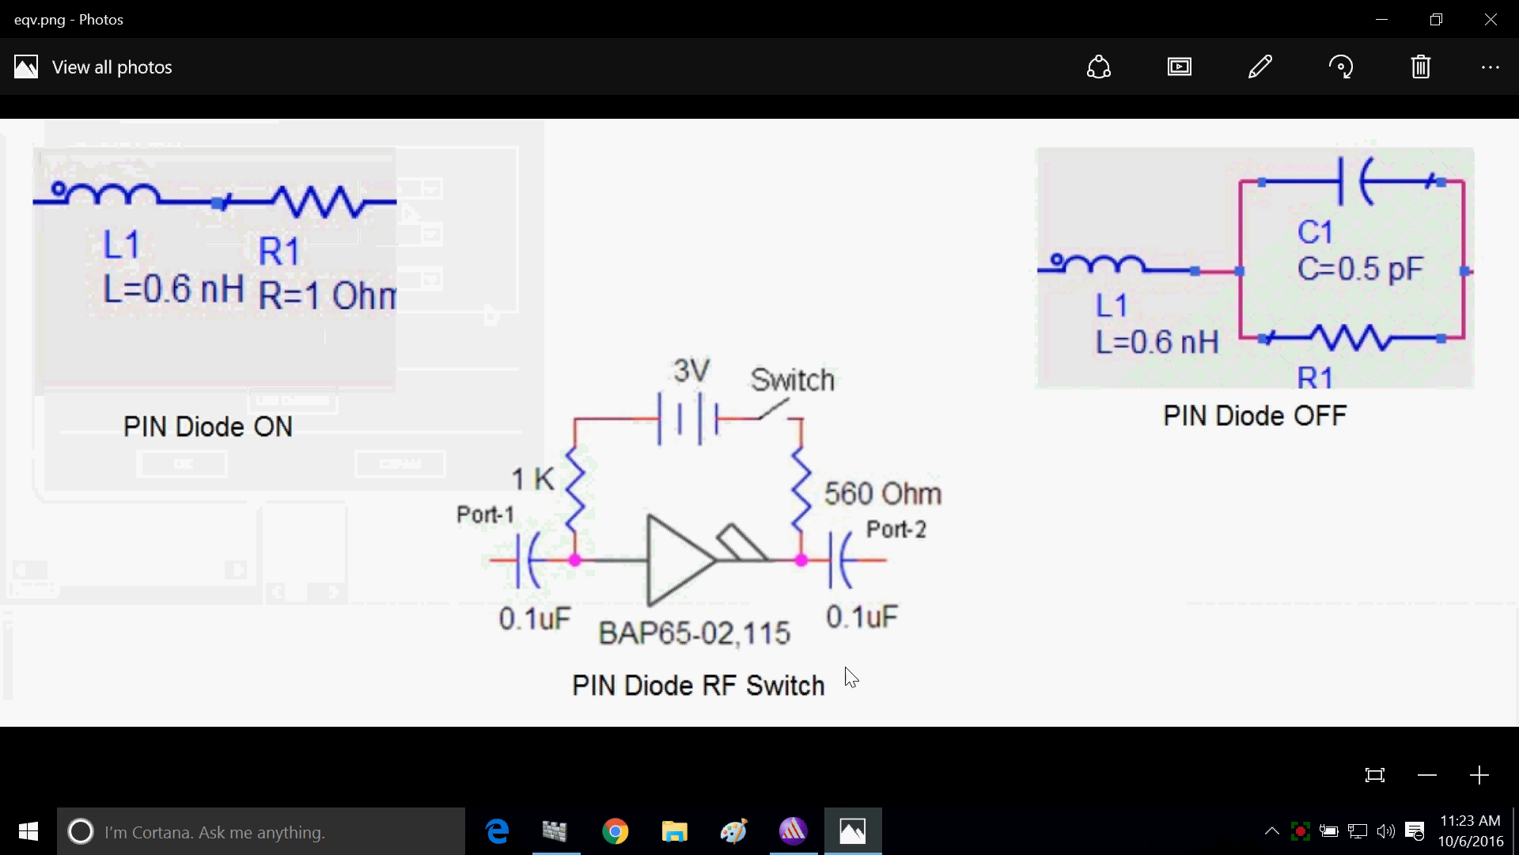
left_click(793, 831)
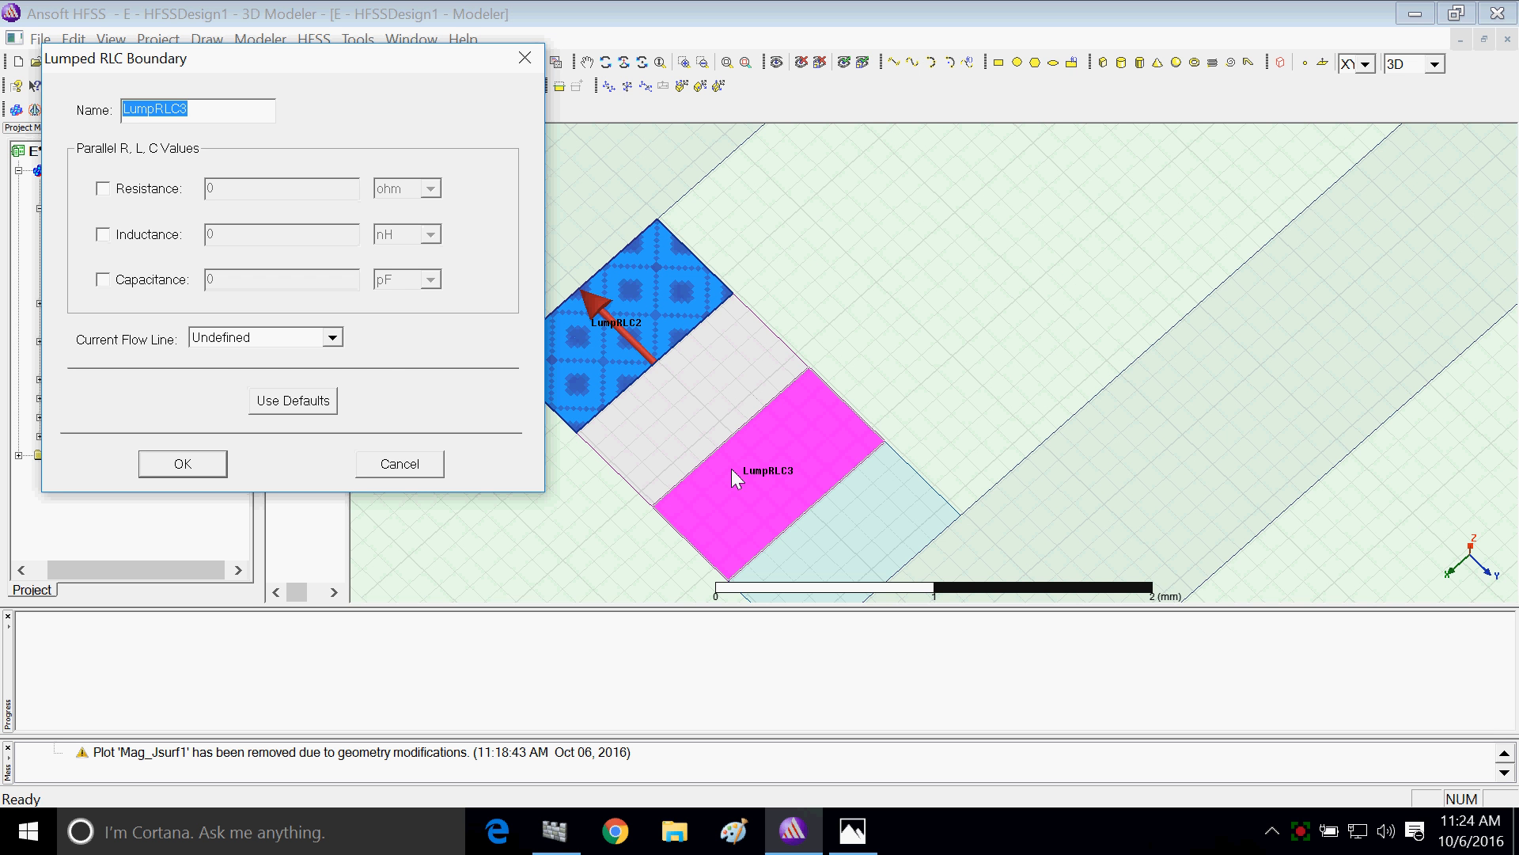
left_click(110, 240)
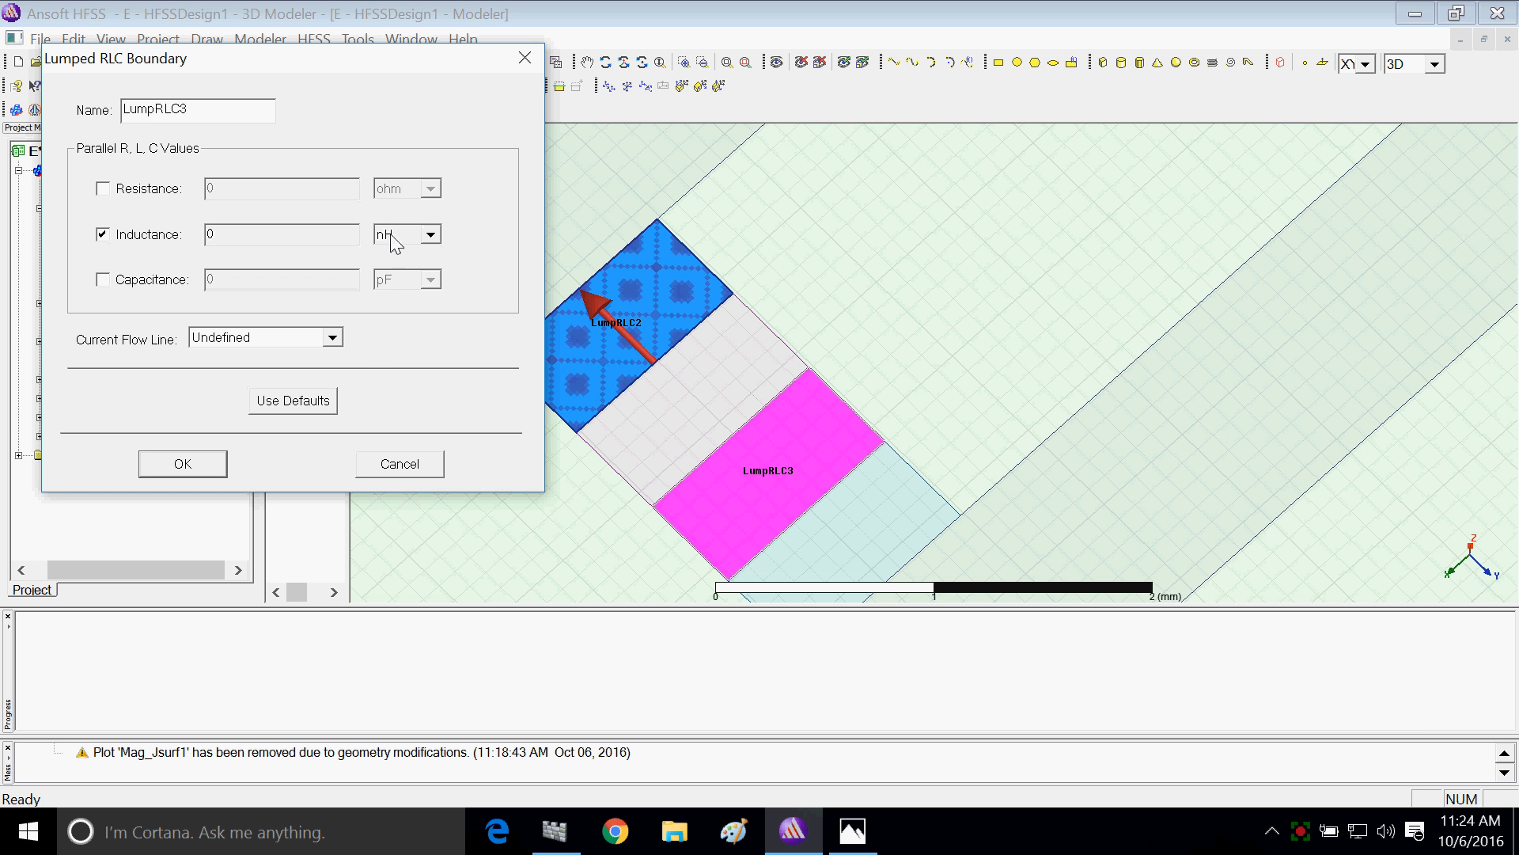
left_click(269, 242)
type(".4")
Step: Define its current flow line between the midpoints of the edges shared with the blue and grey rectangles, ending at the grey one, and apply
left_click(333, 337)
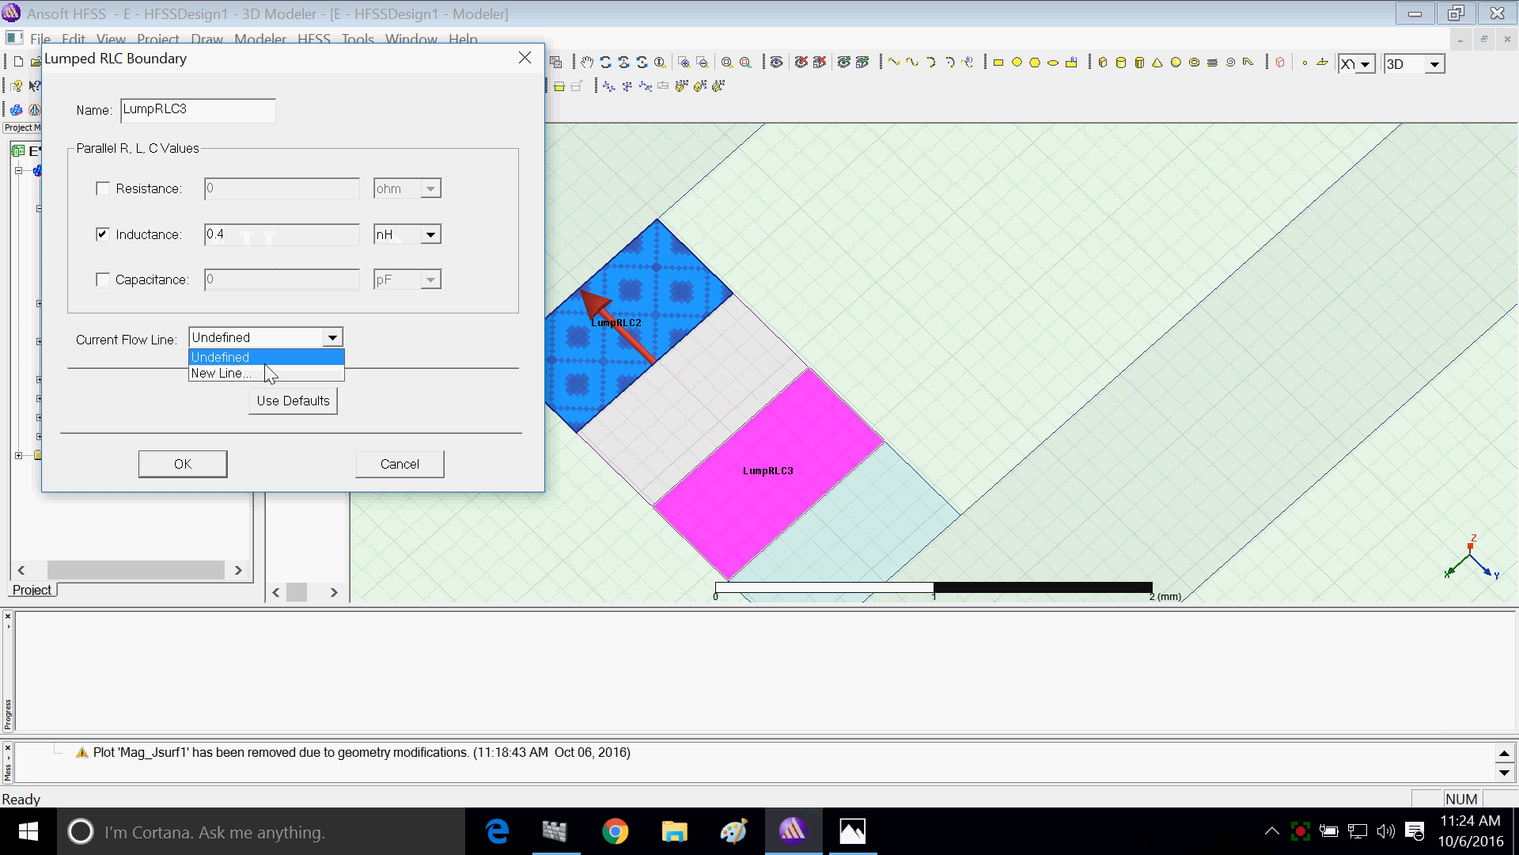
left_click(269, 373)
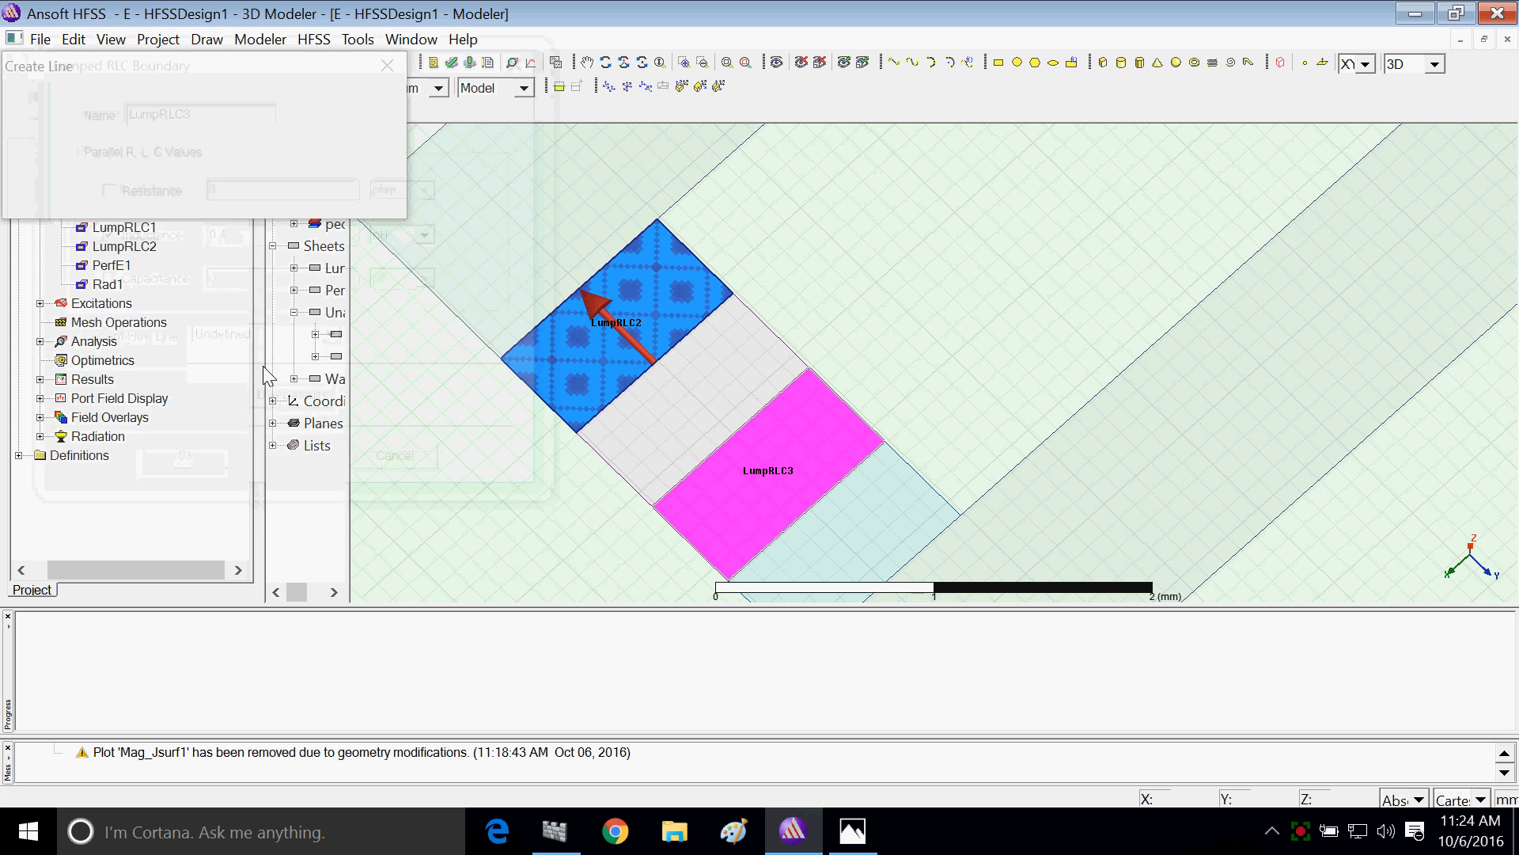
left_click(806, 511)
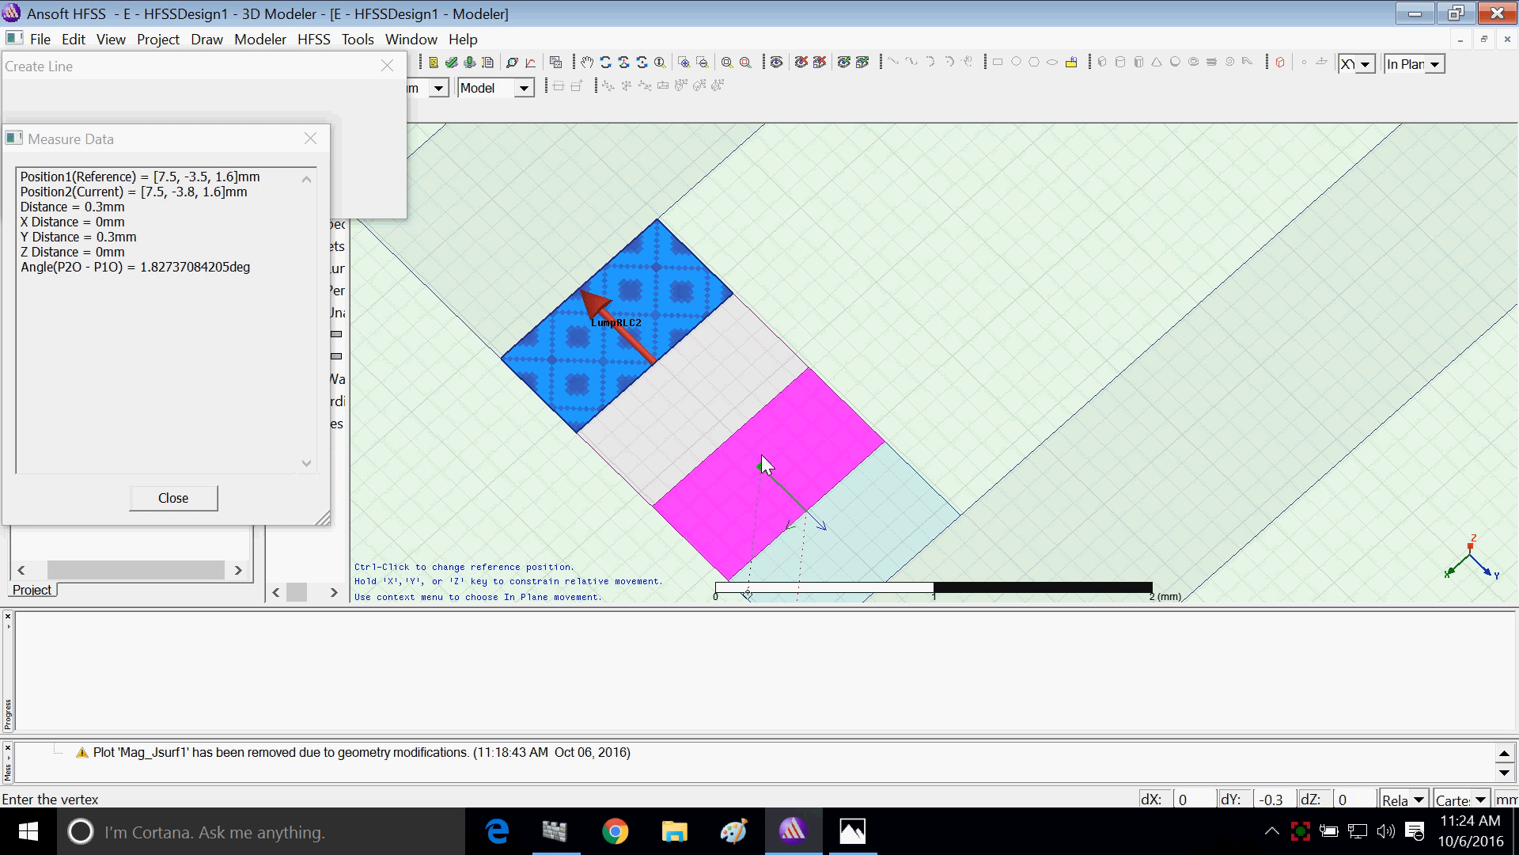
left_click(733, 437)
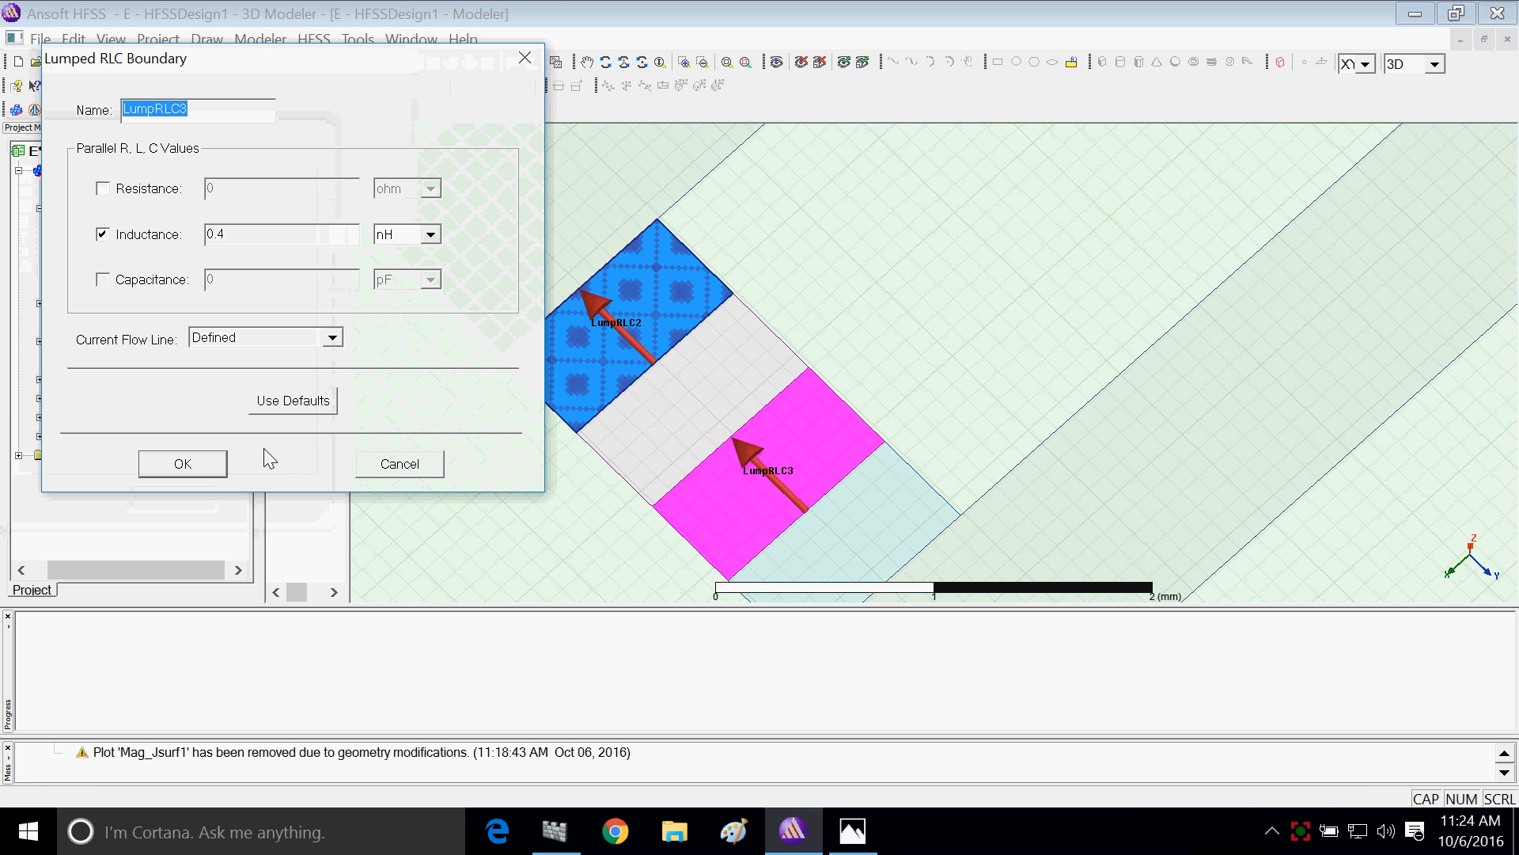
left_click(215, 466)
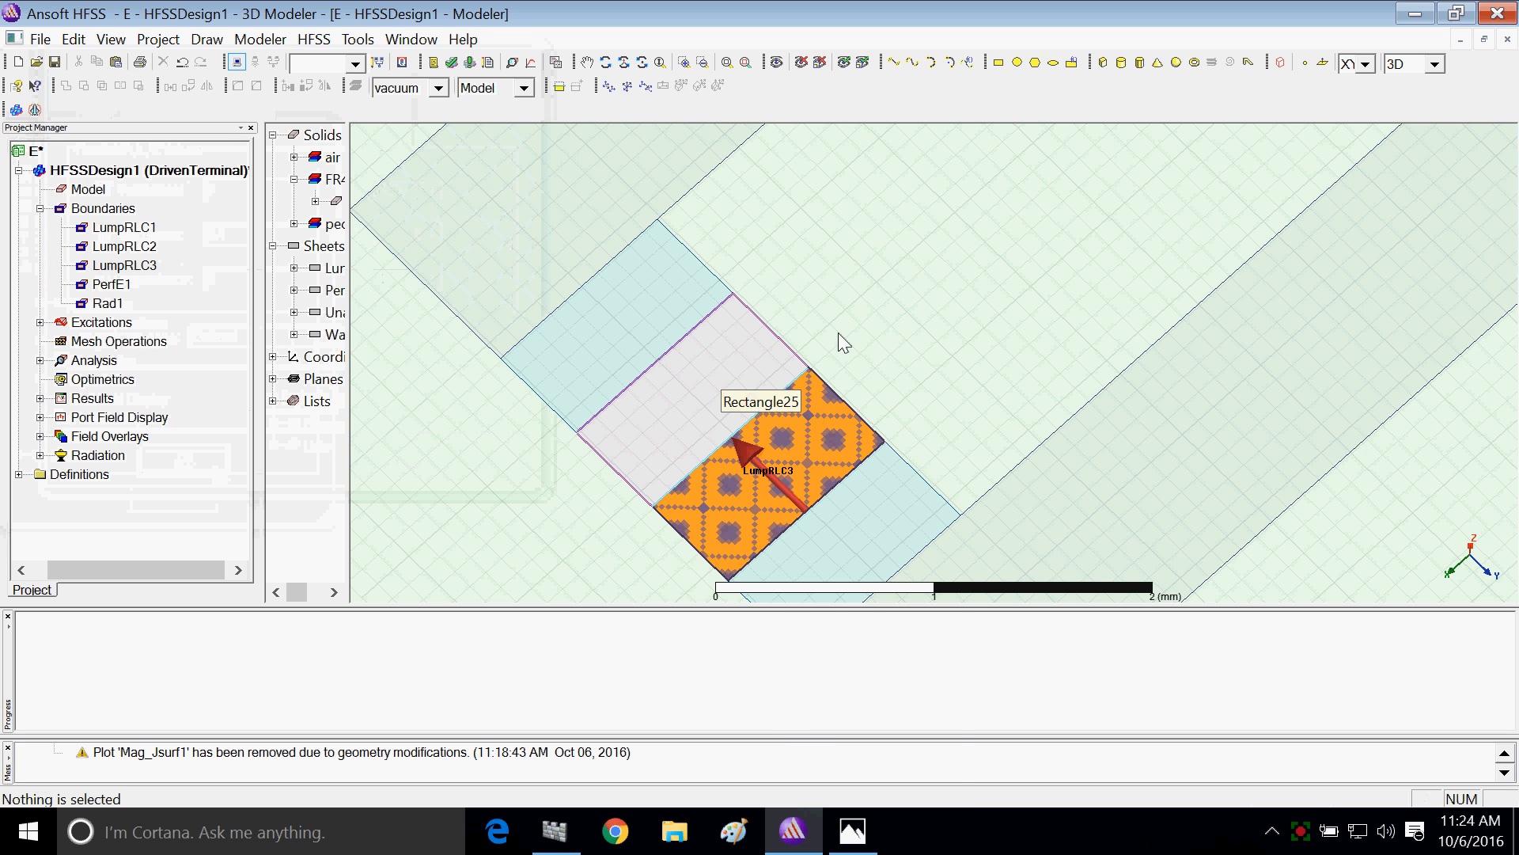
Step: Start a Lumped RLC boundary on the remaining grey rectangle in the gap and set its resistance to 1 ohm
left_click(757, 350)
right_click(757, 349)
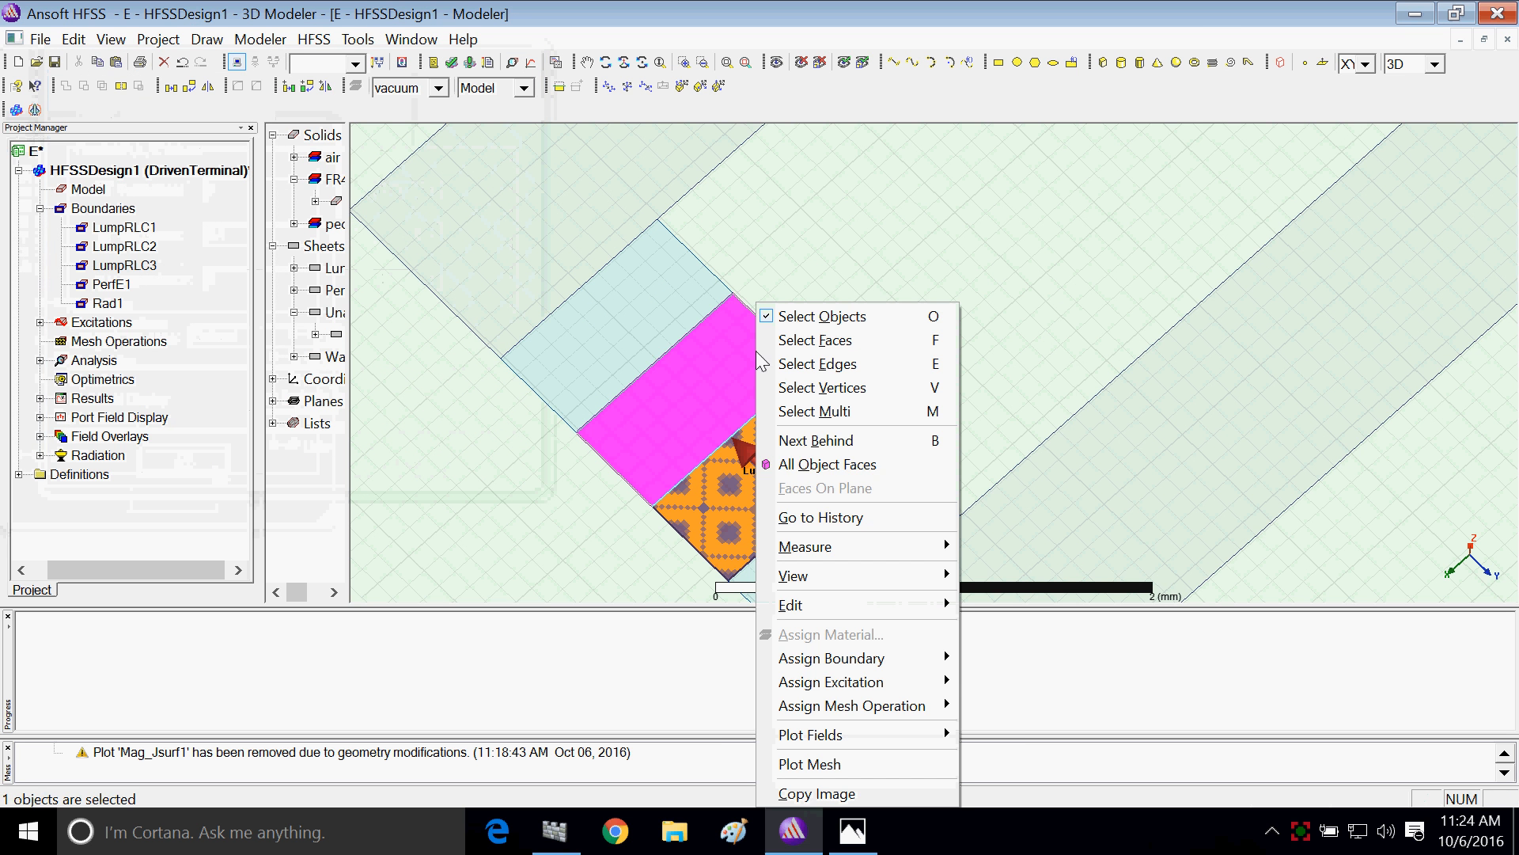
mouse_move(831, 658)
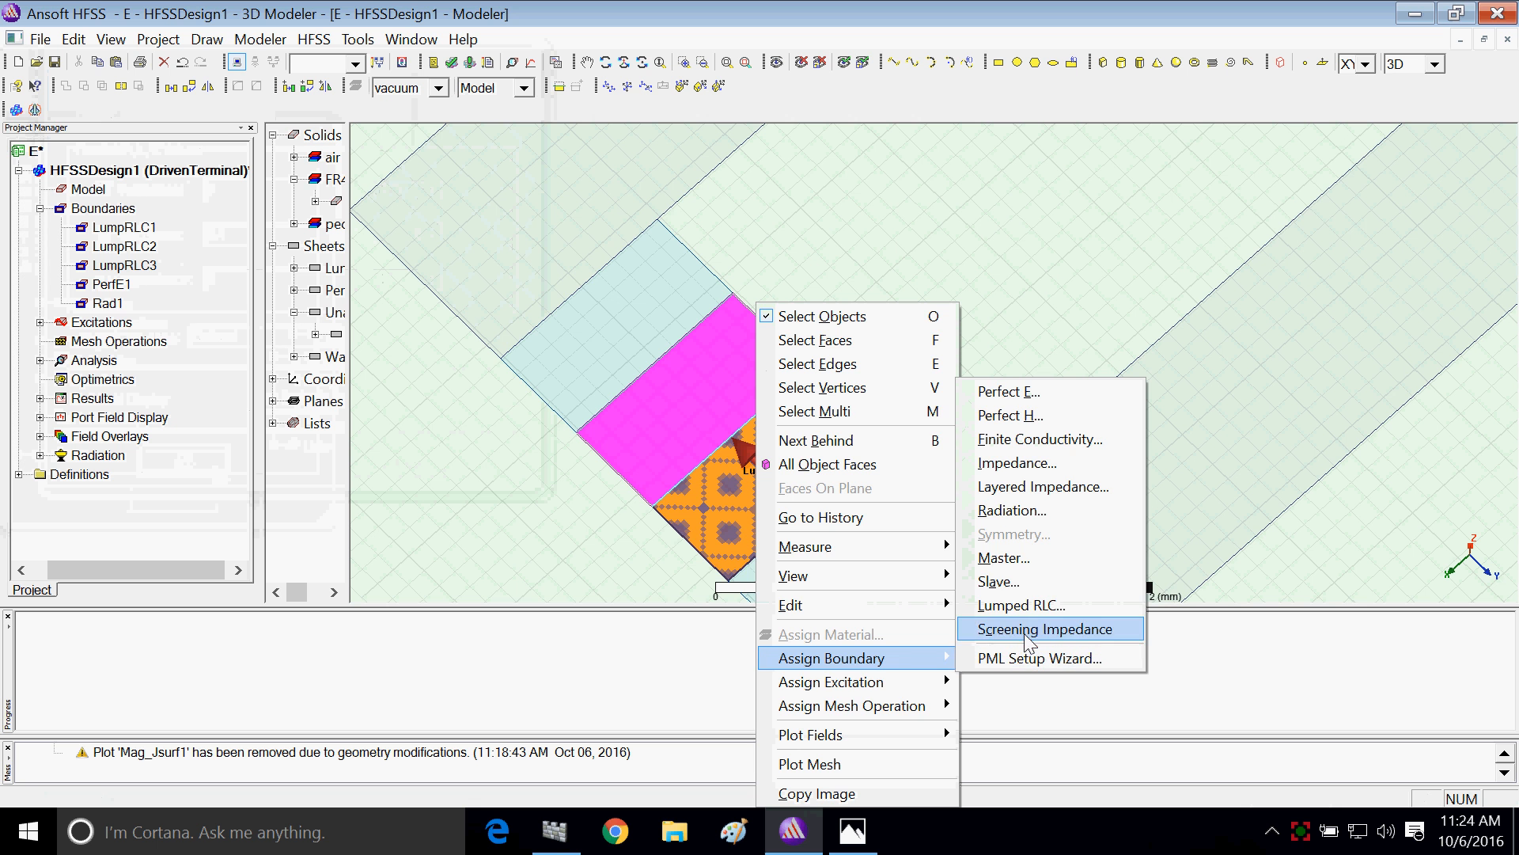
left_click(1036, 605)
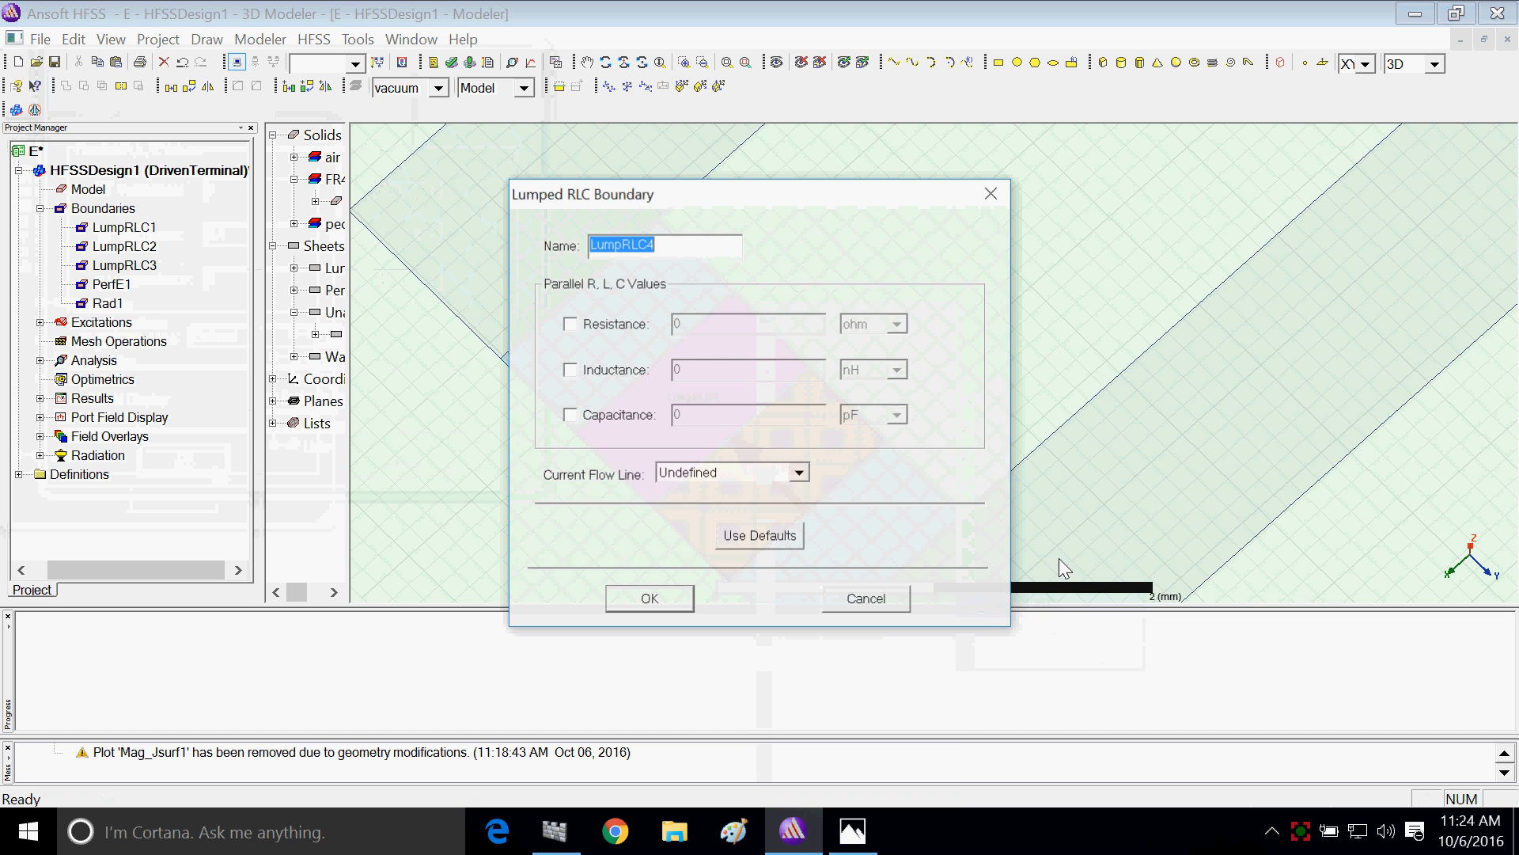
left_click(572, 324)
double_click(733, 321)
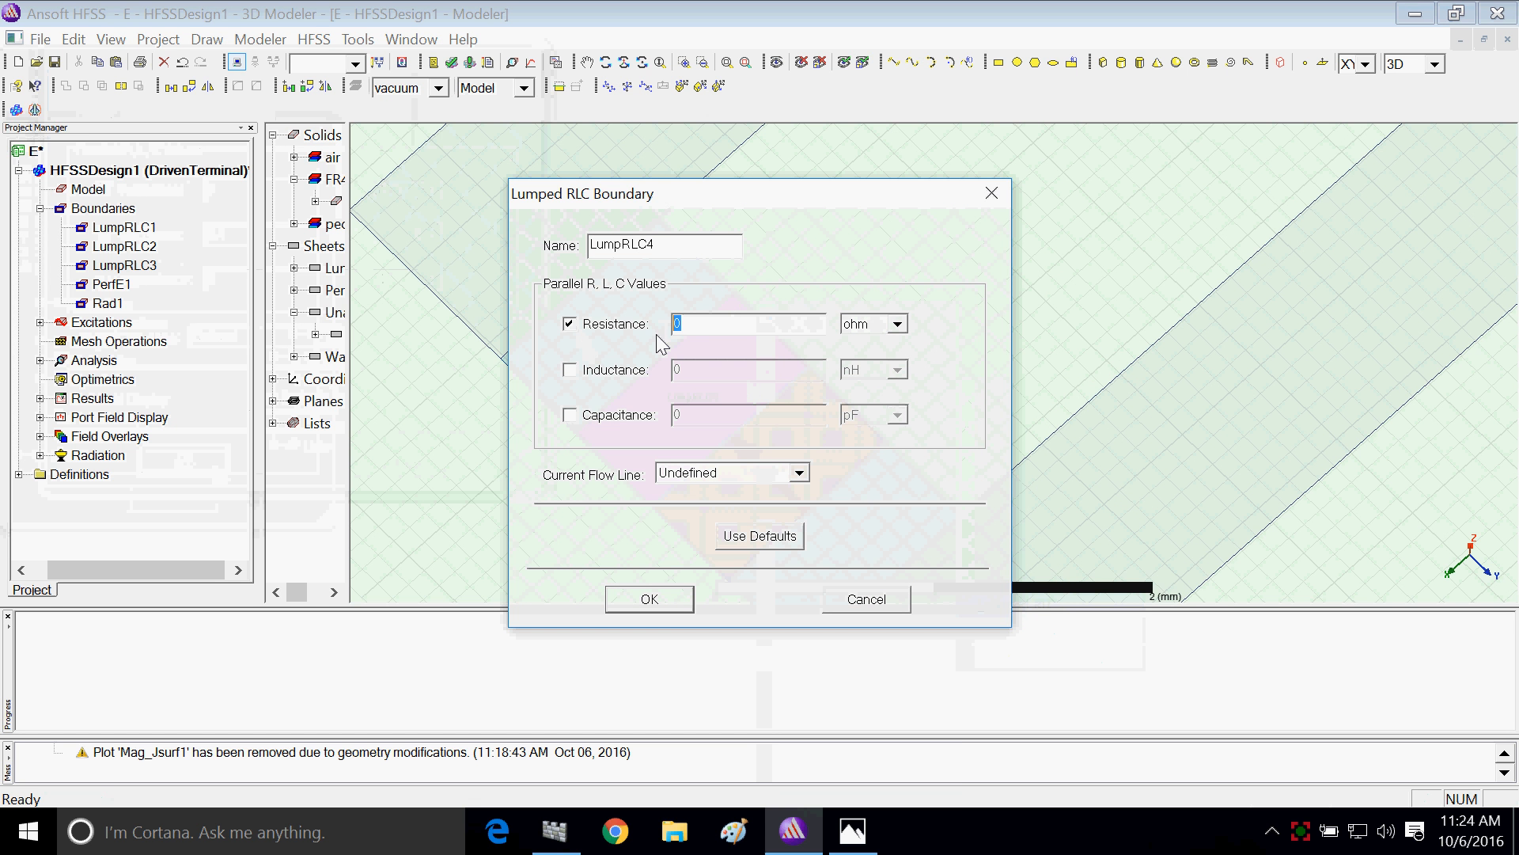
type("1")
Step: Define this boundary's current flow line from the inductive rectangle's shared edge midpoint to the blue rectangle's shared edge midpoint and apply it
left_click(799, 472)
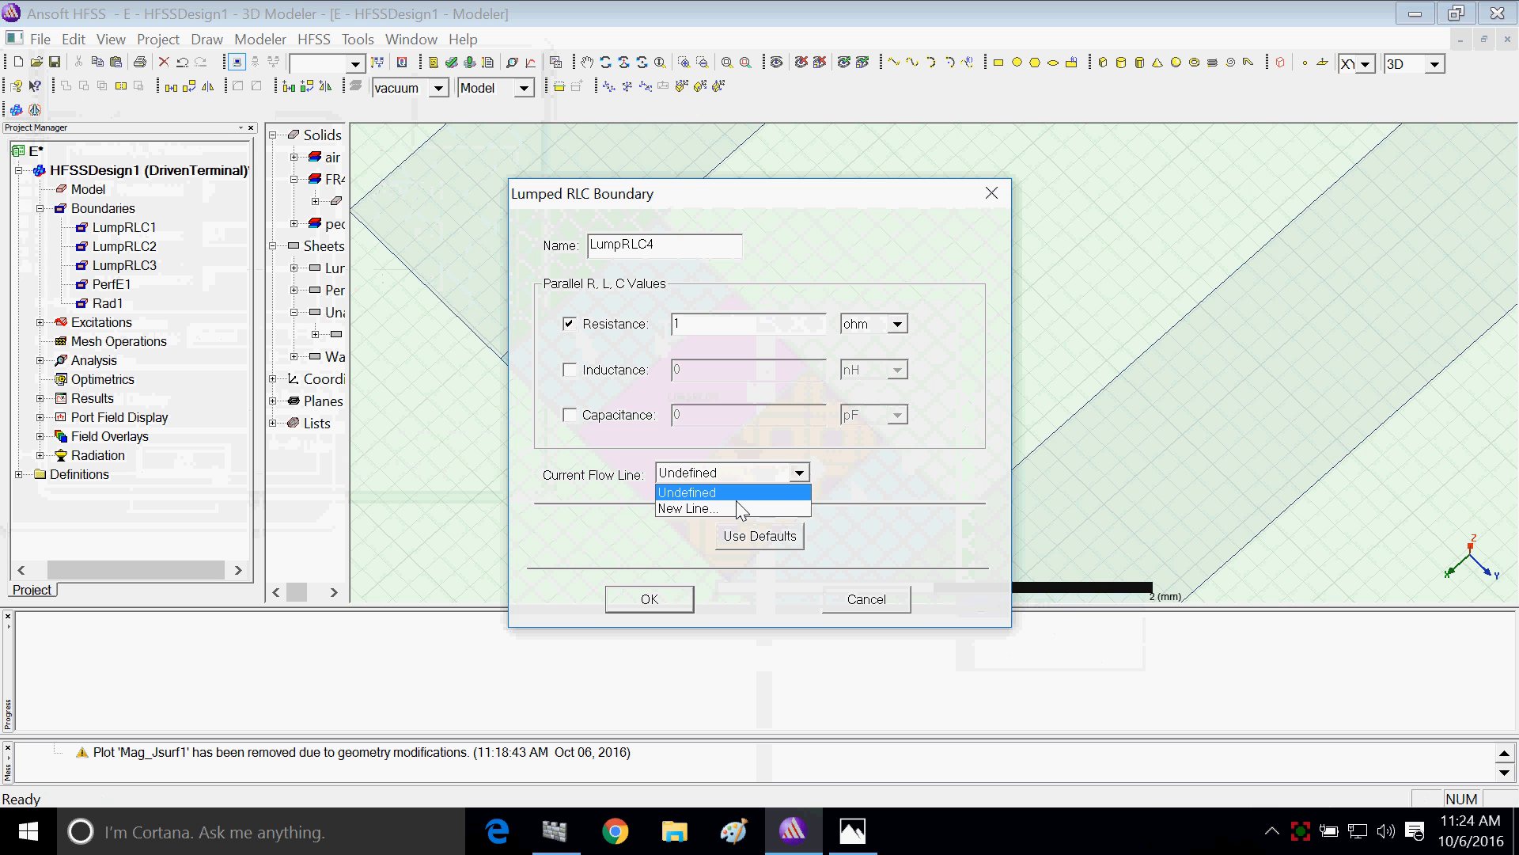
left_click(734, 506)
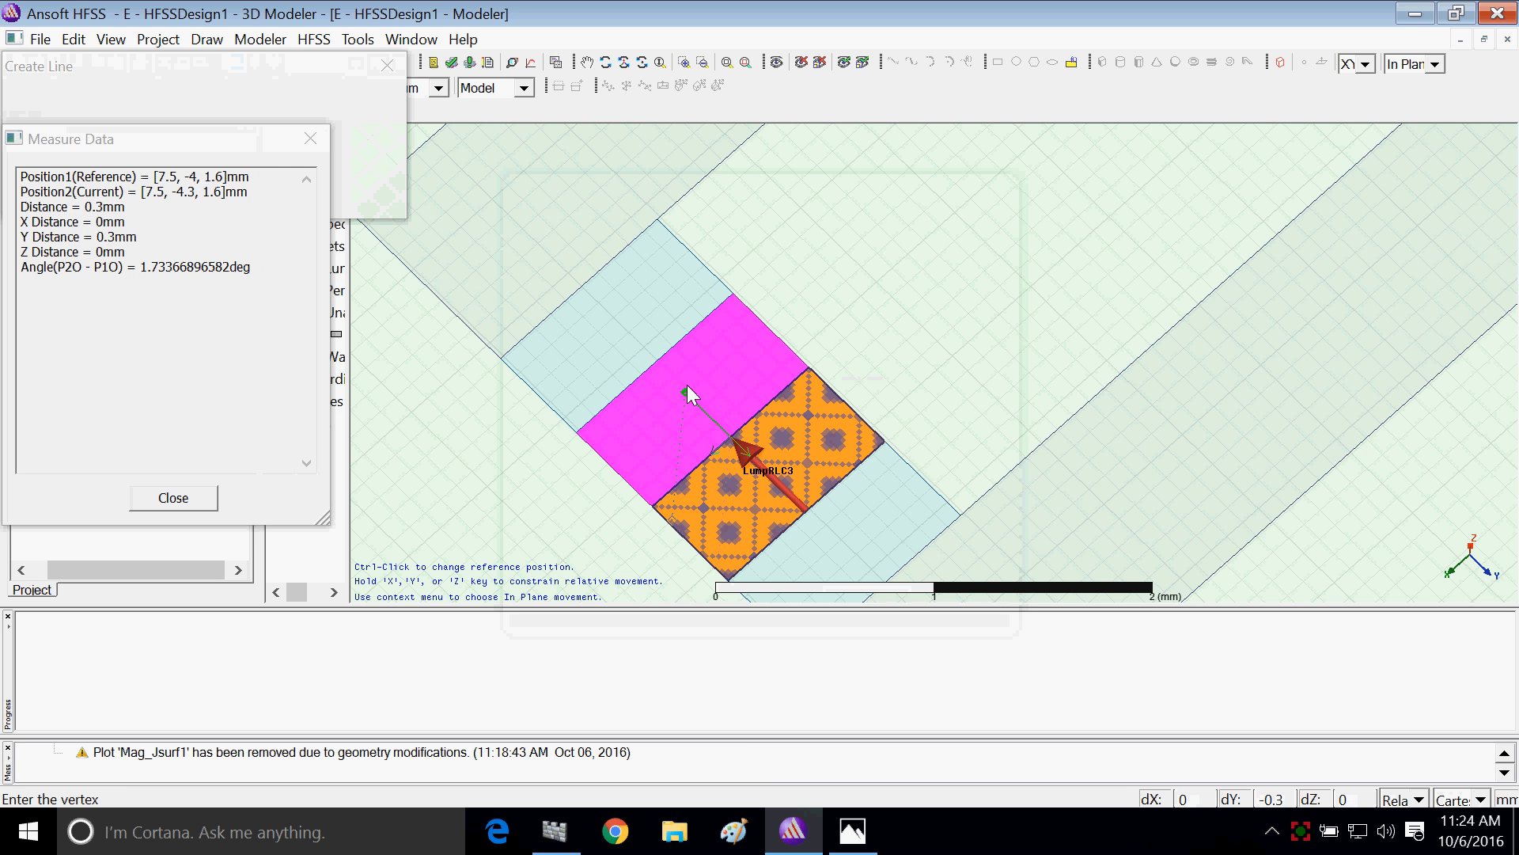
left_click(663, 363)
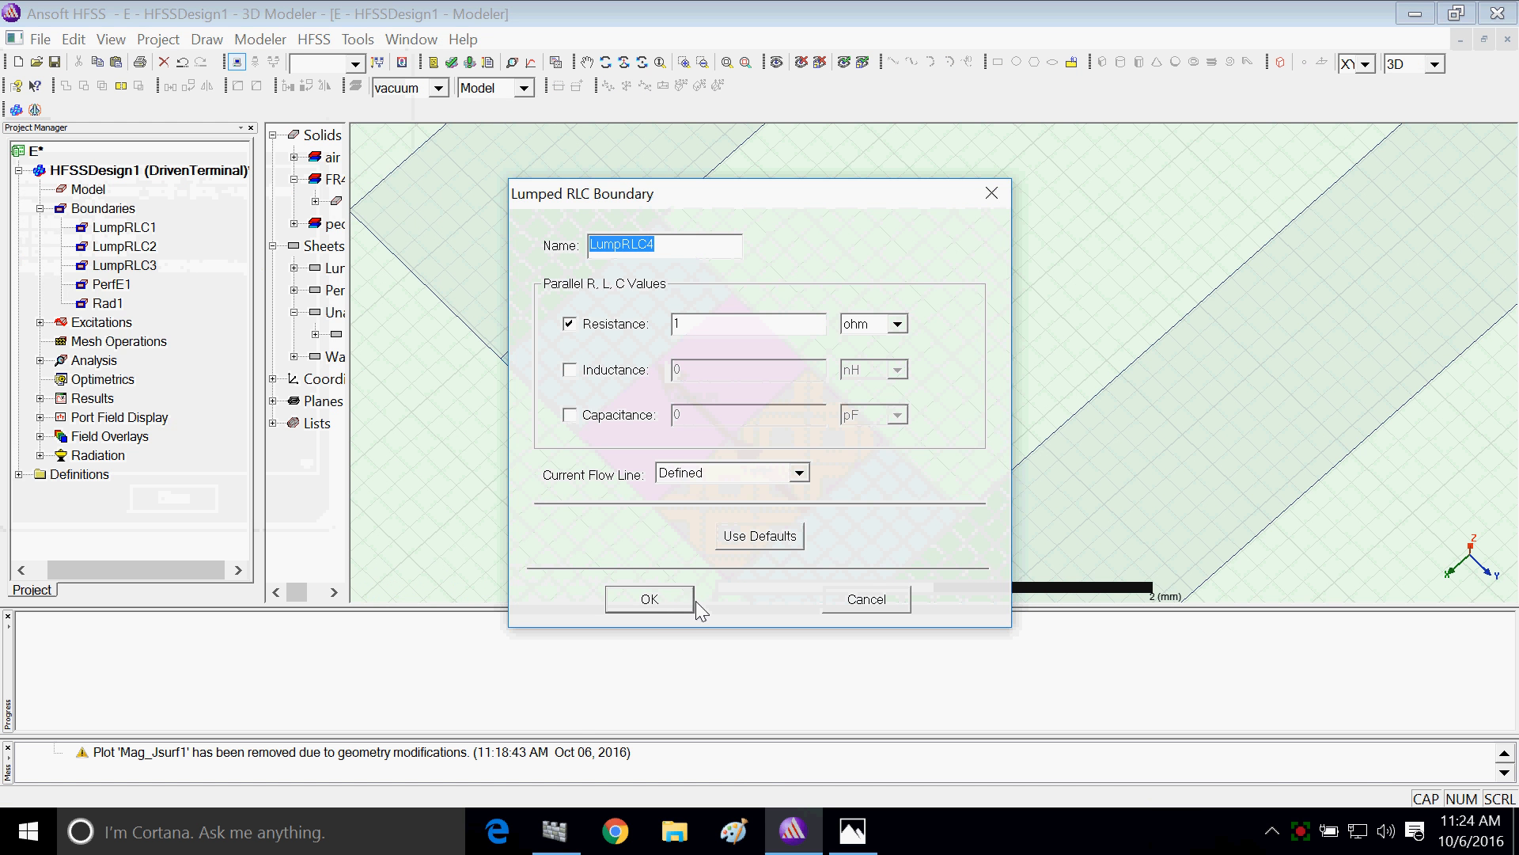
left_click(653, 599)
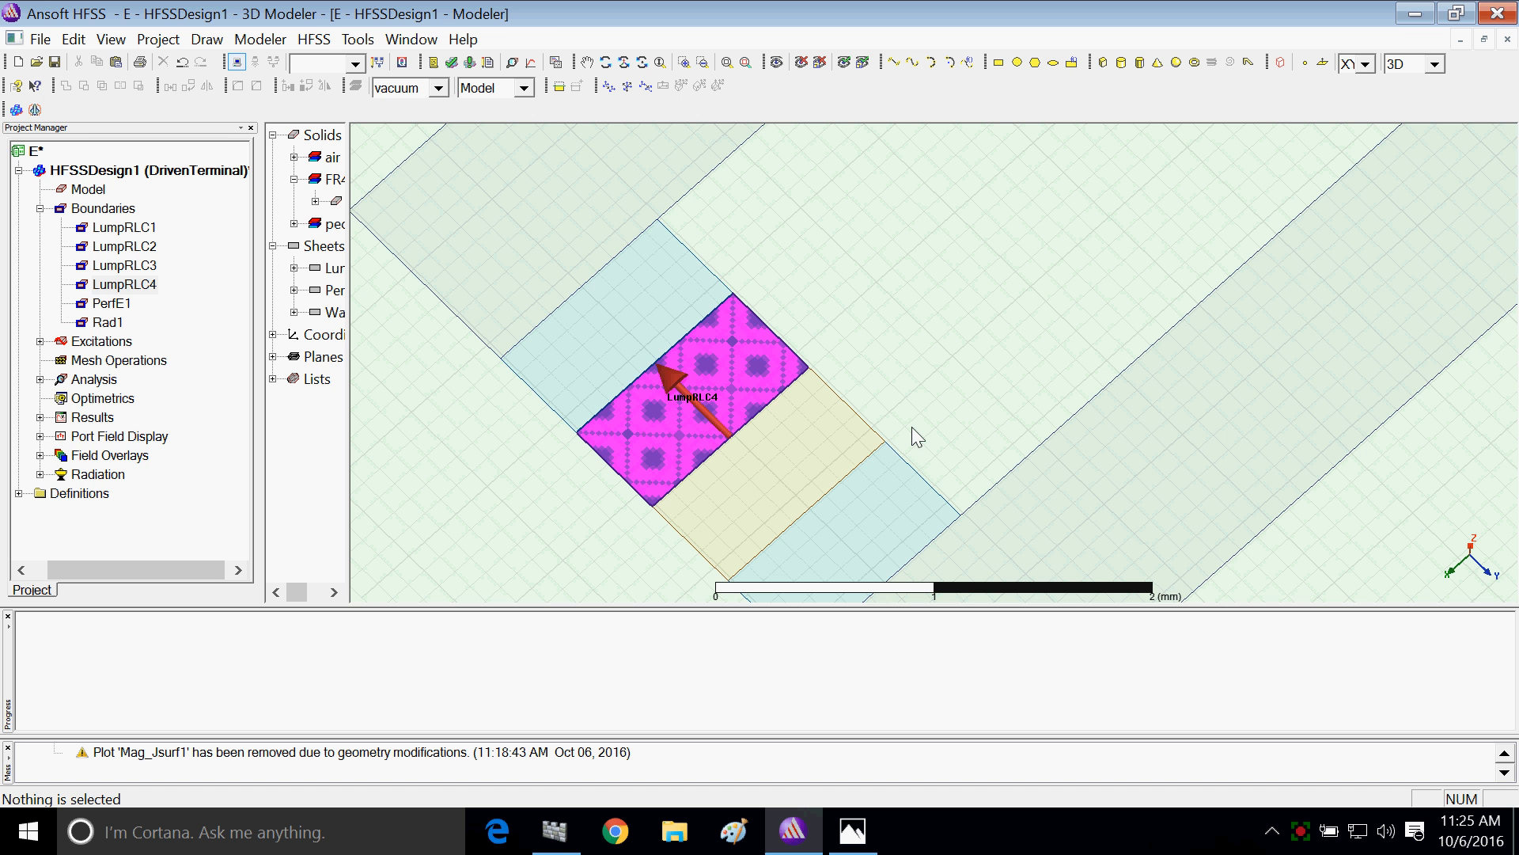
Step: Bring the whole antenna into view and run a validation check on HFSSDesign1
scroll(950, 443, "down", 2)
scroll(957, 447, "down", 8)
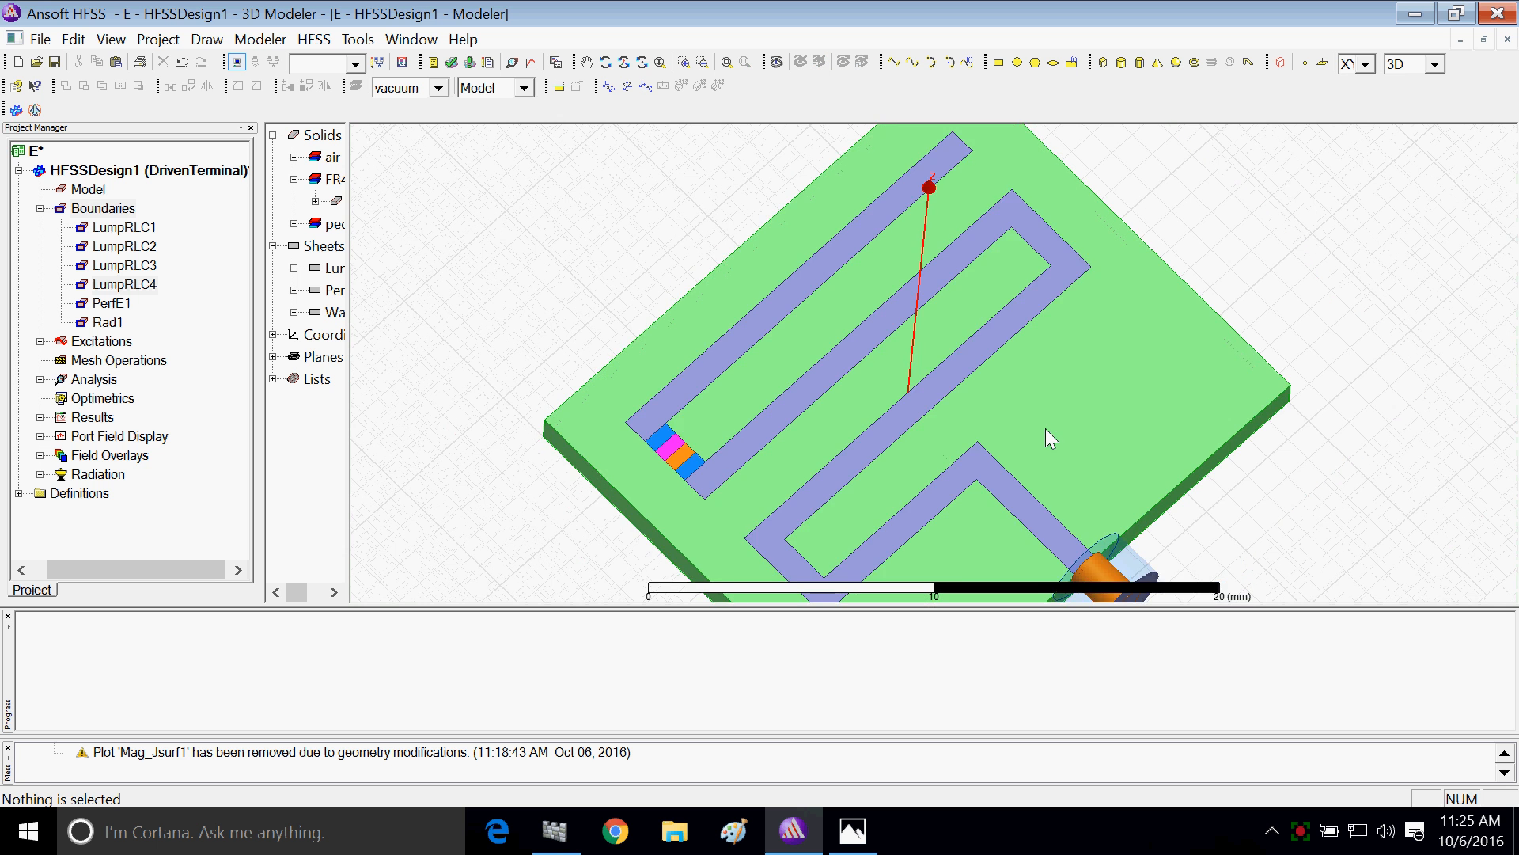
scroll(871, 369, "down", 2)
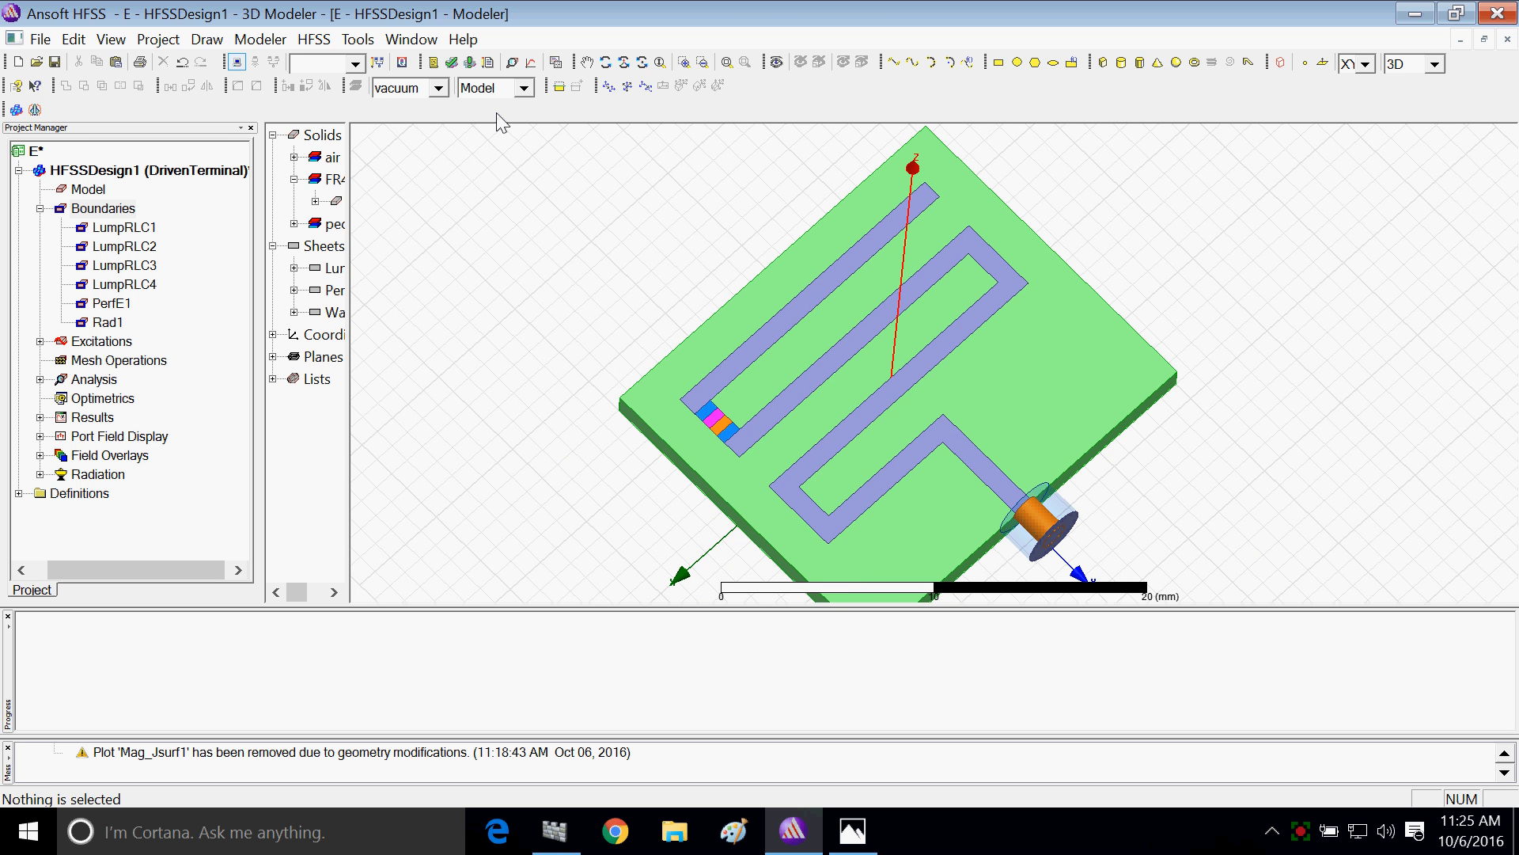
left_click(451, 61)
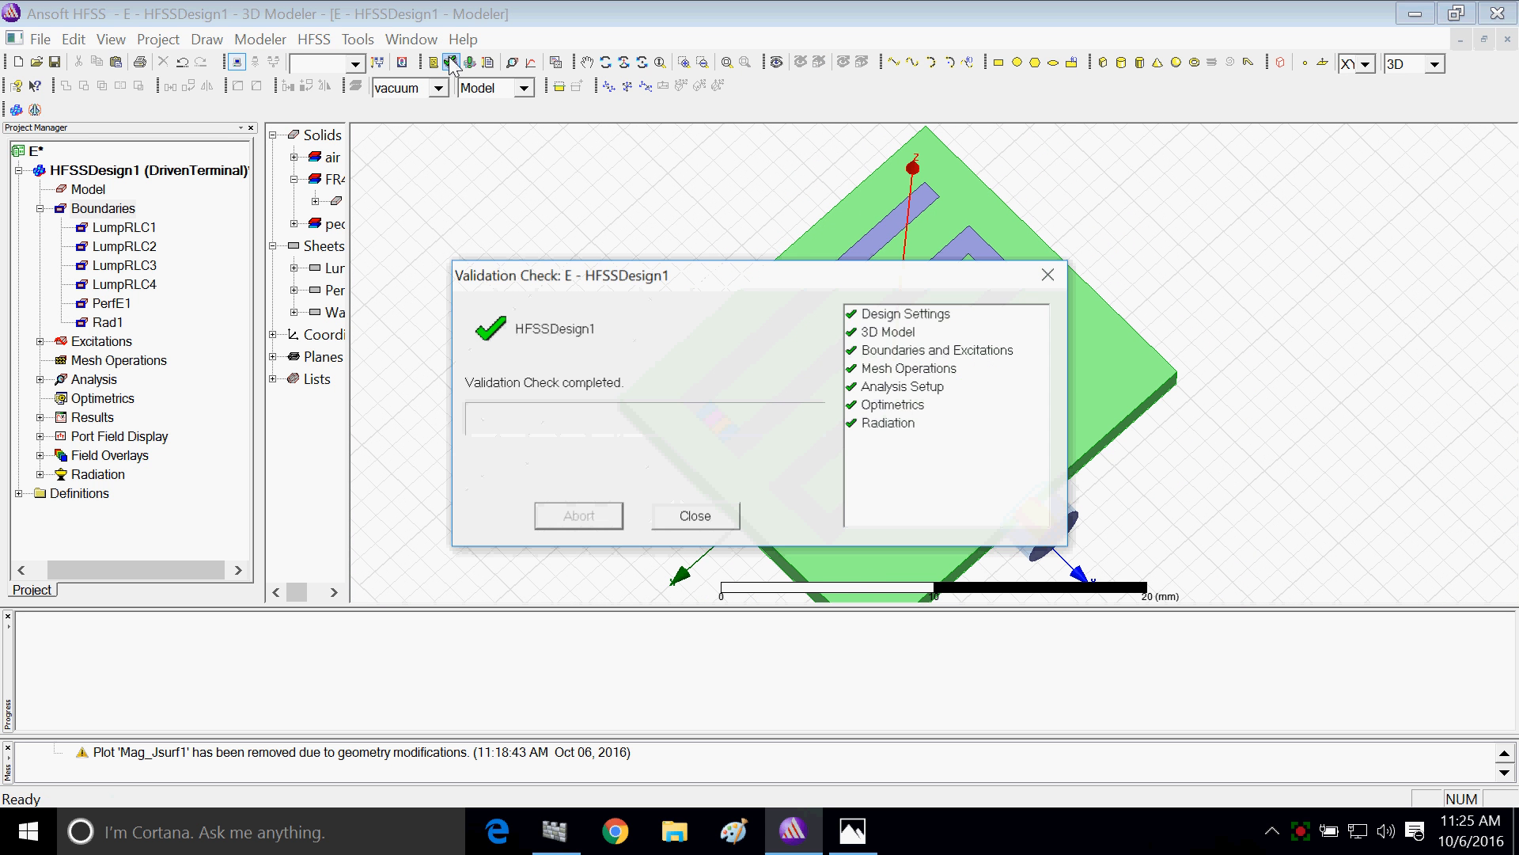
left_click(733, 510)
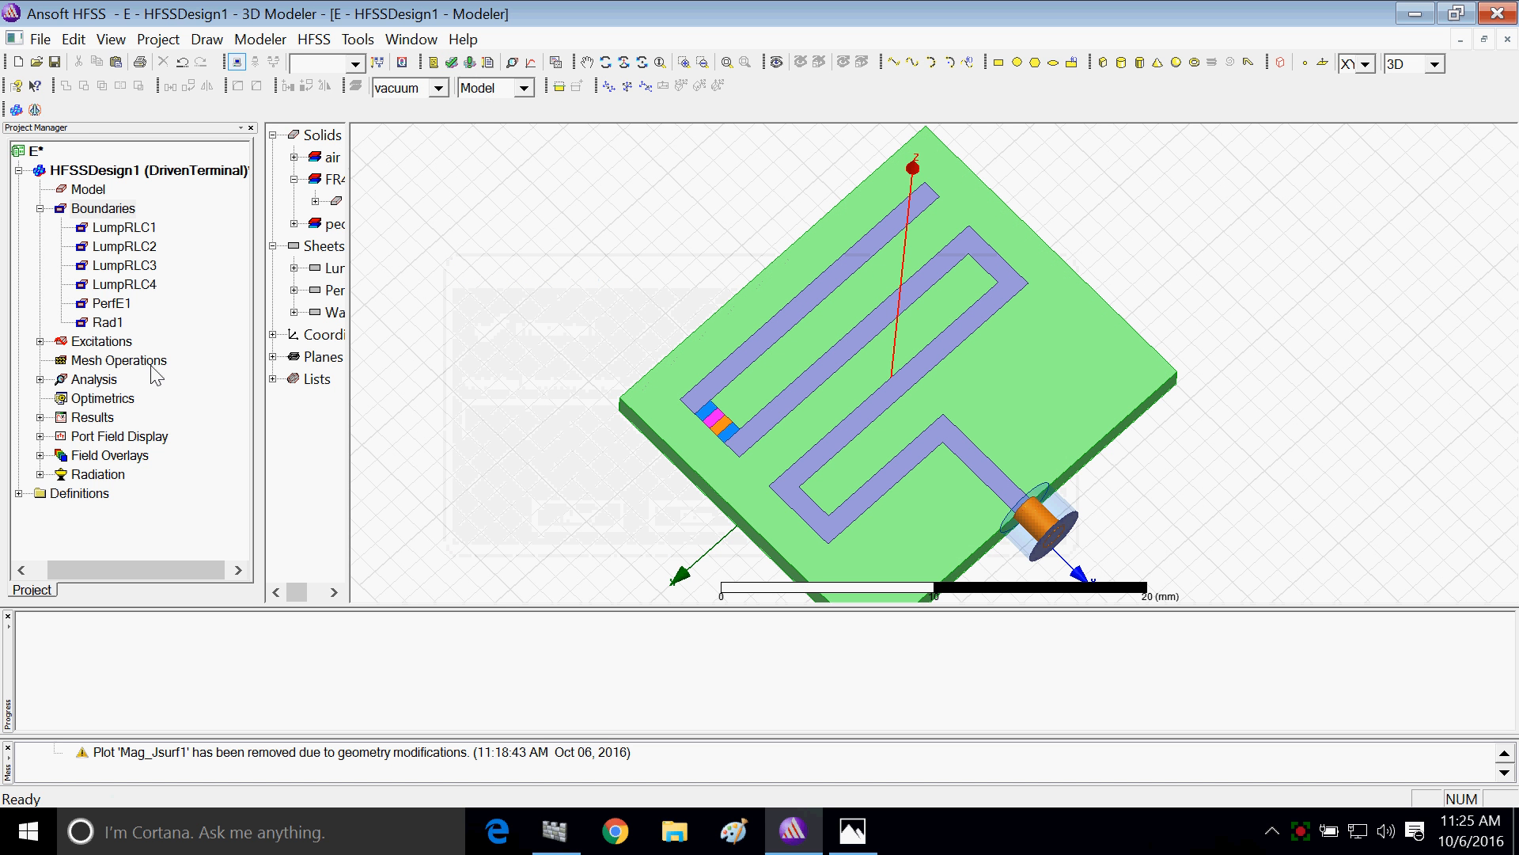
Step: Highlight the four lumped RLC boundaries one by one in the model and run the analysis of the design
left_click(105, 231)
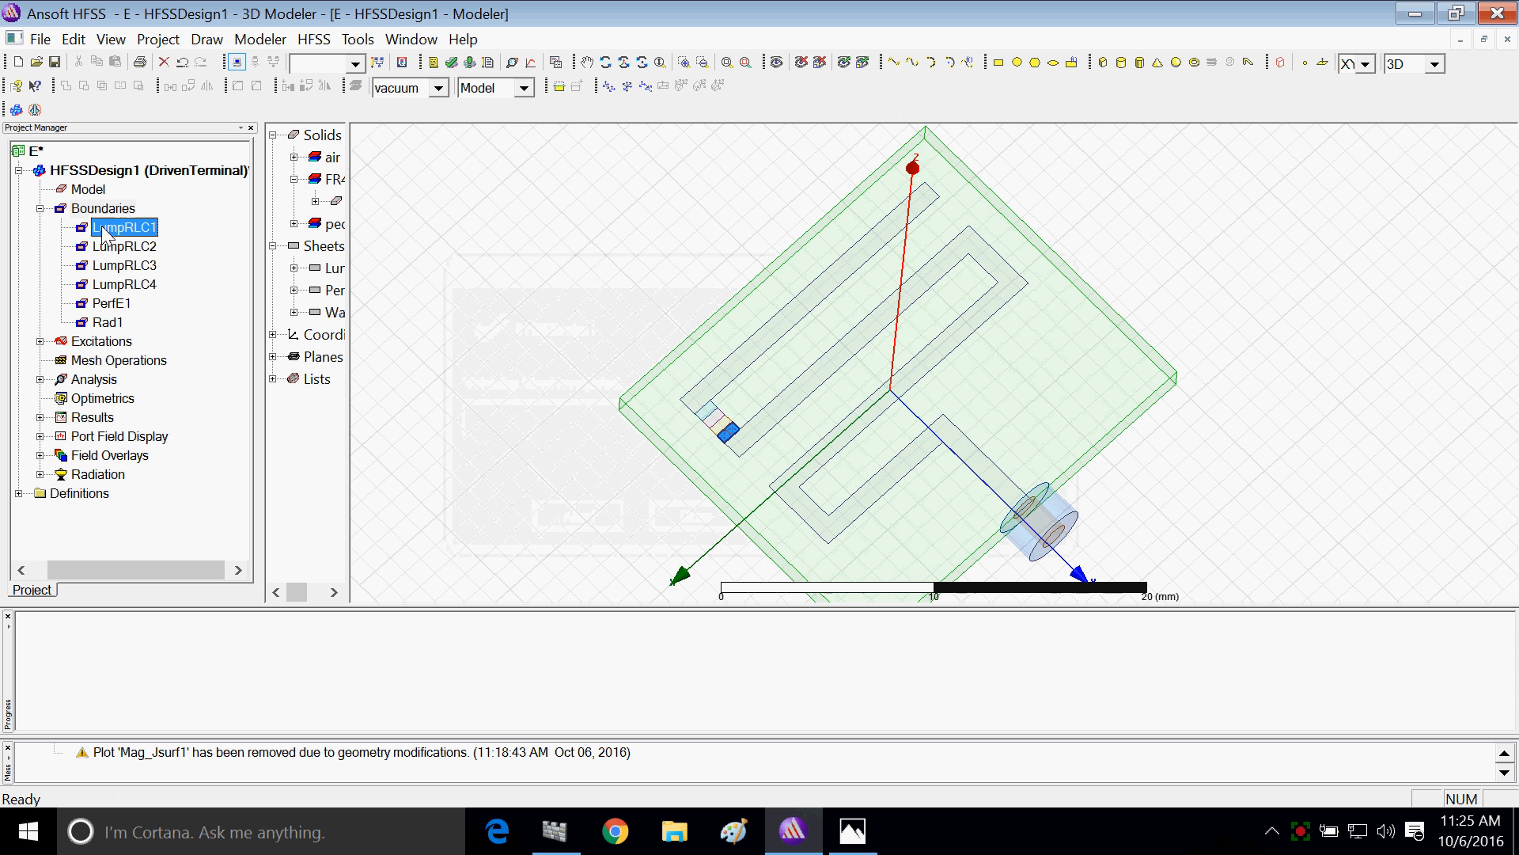
left_click(123, 248)
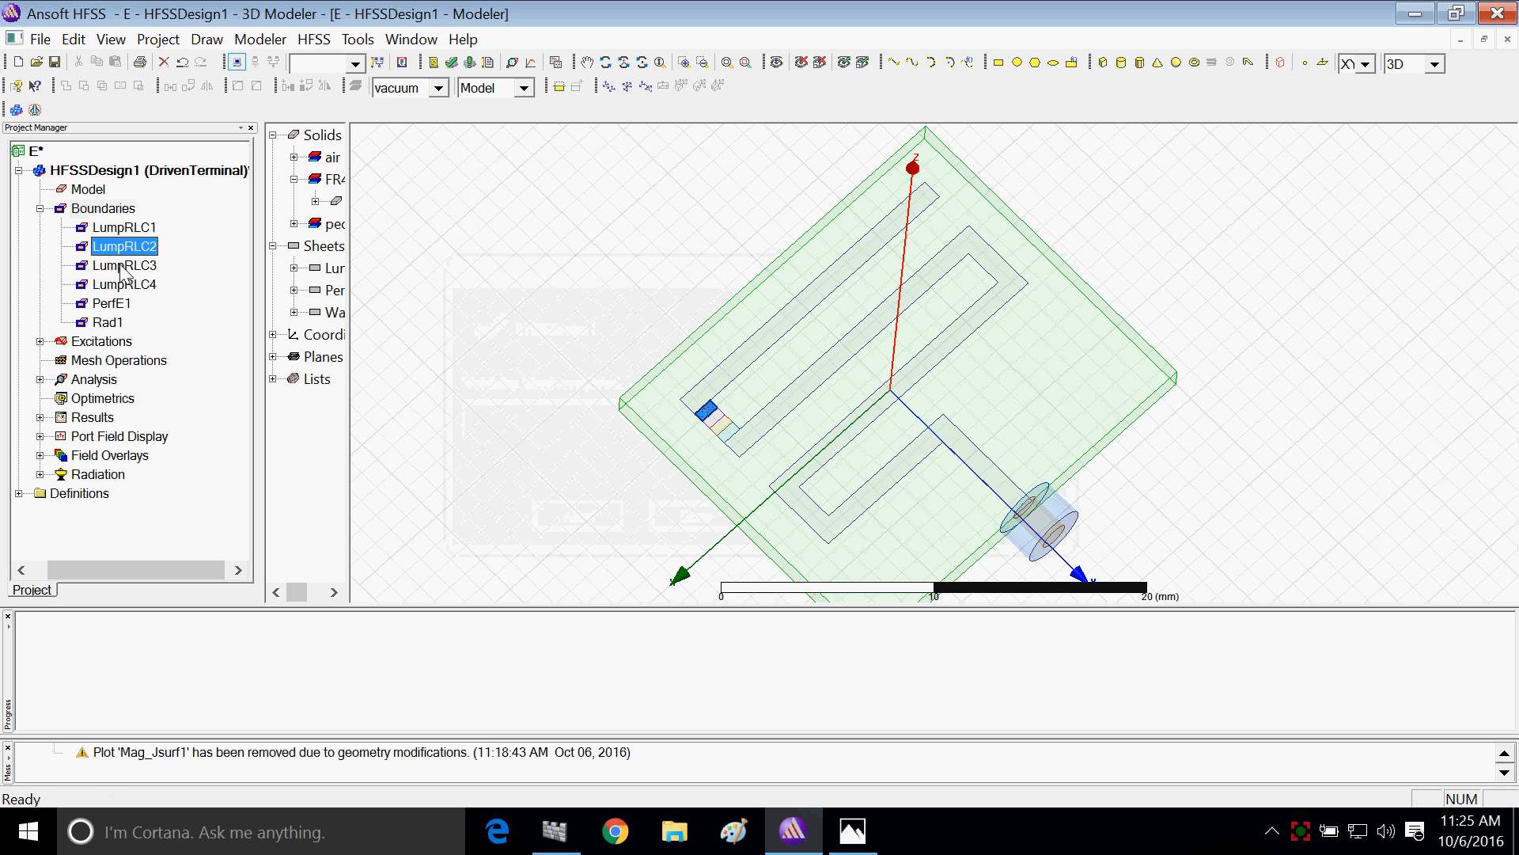
left_click(122, 267)
left_click(124, 286)
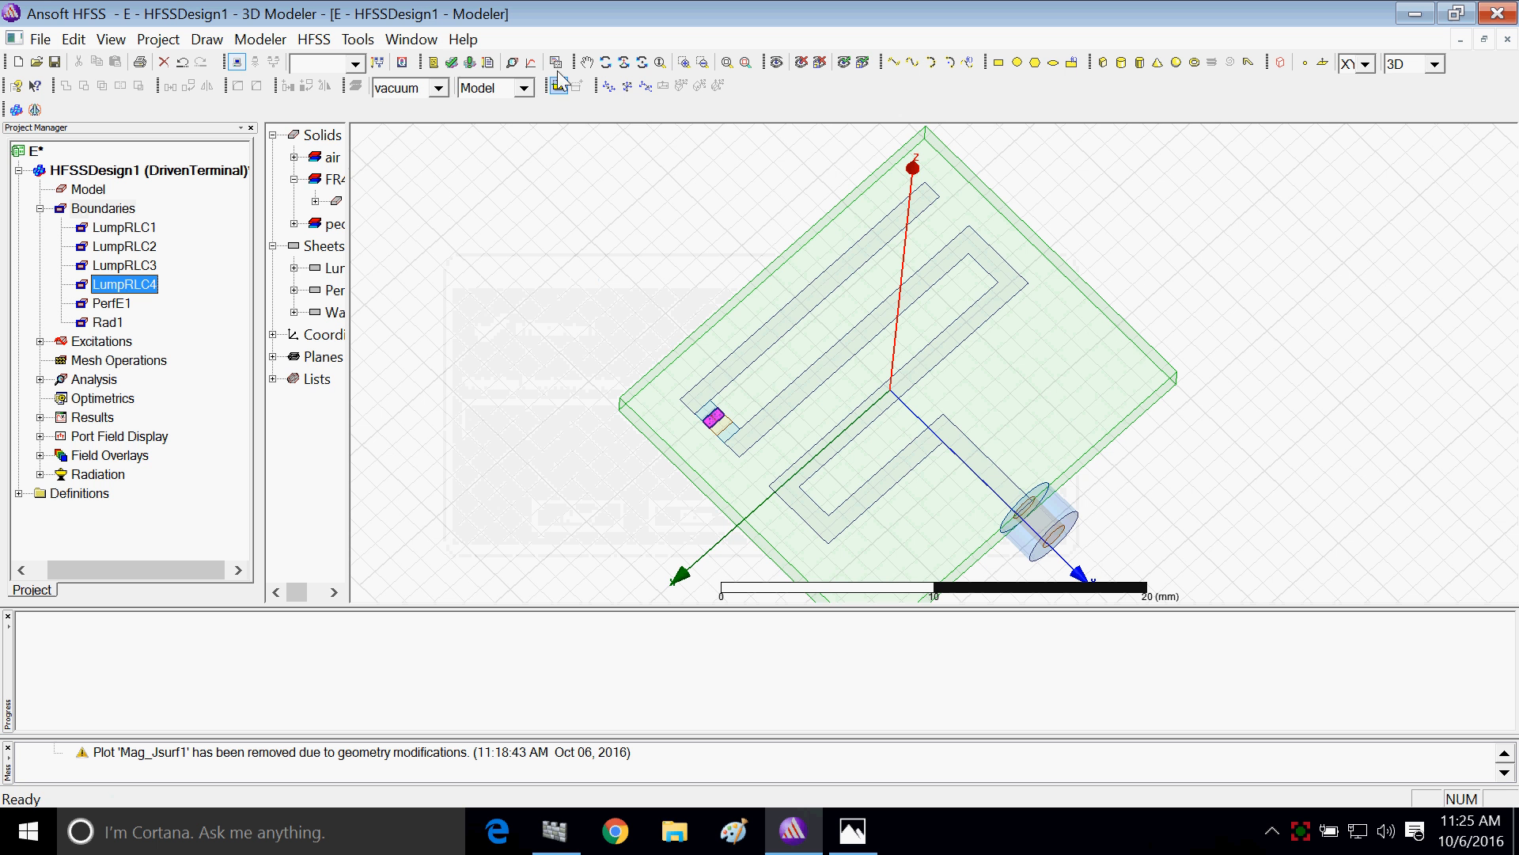
left_click(473, 64)
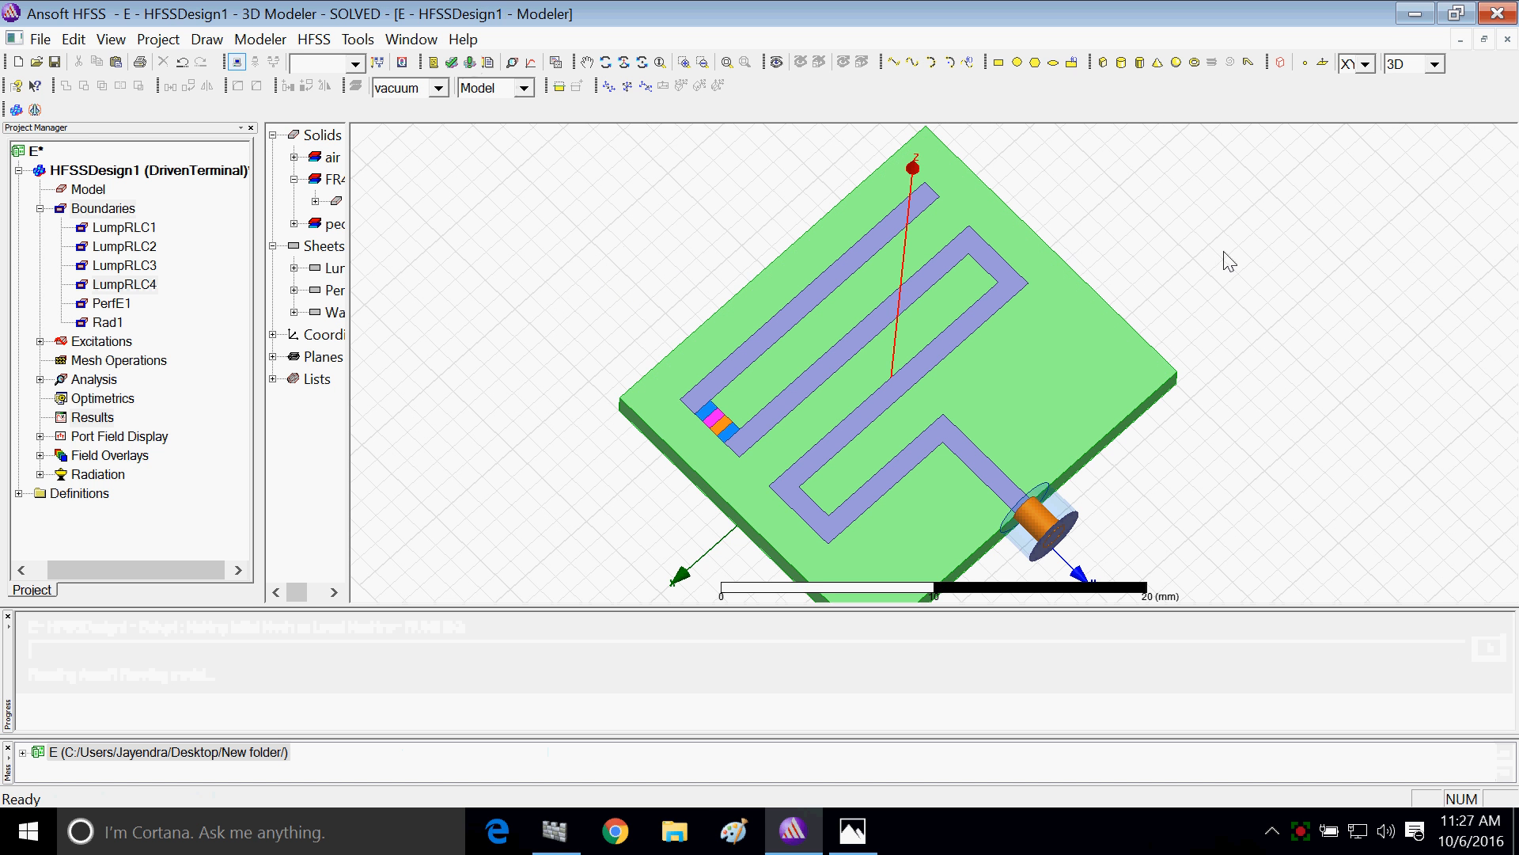
Step: Create a rectangular report of the terminal S-parameter dB(St(Cylinder1_T1,Cylinder1_T1)) against frequency for the Setup1 sweep
right_click(89, 421)
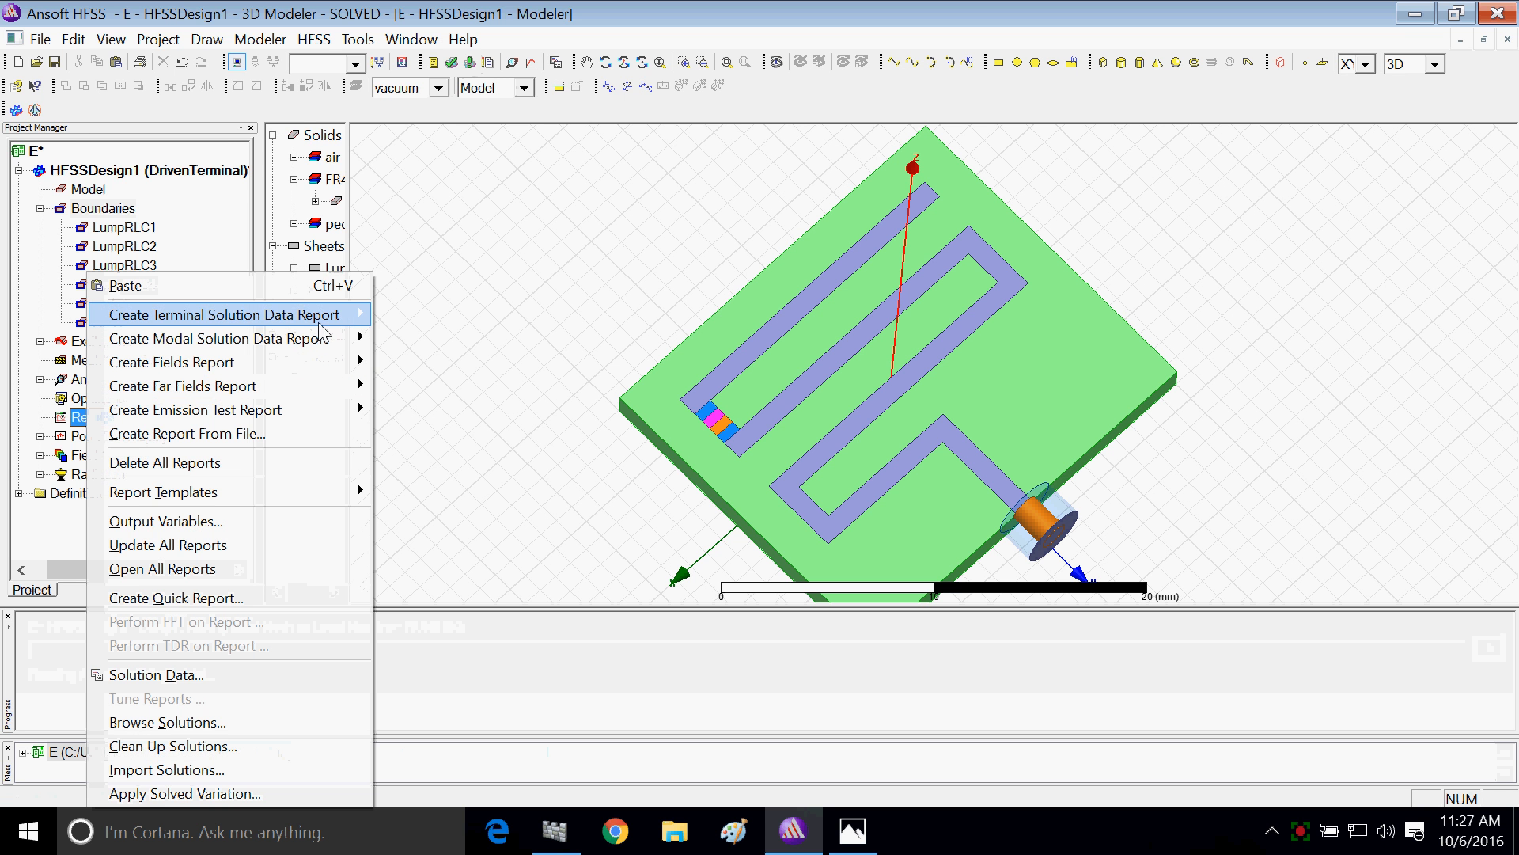
mouse_move(348, 315)
left_click(413, 316)
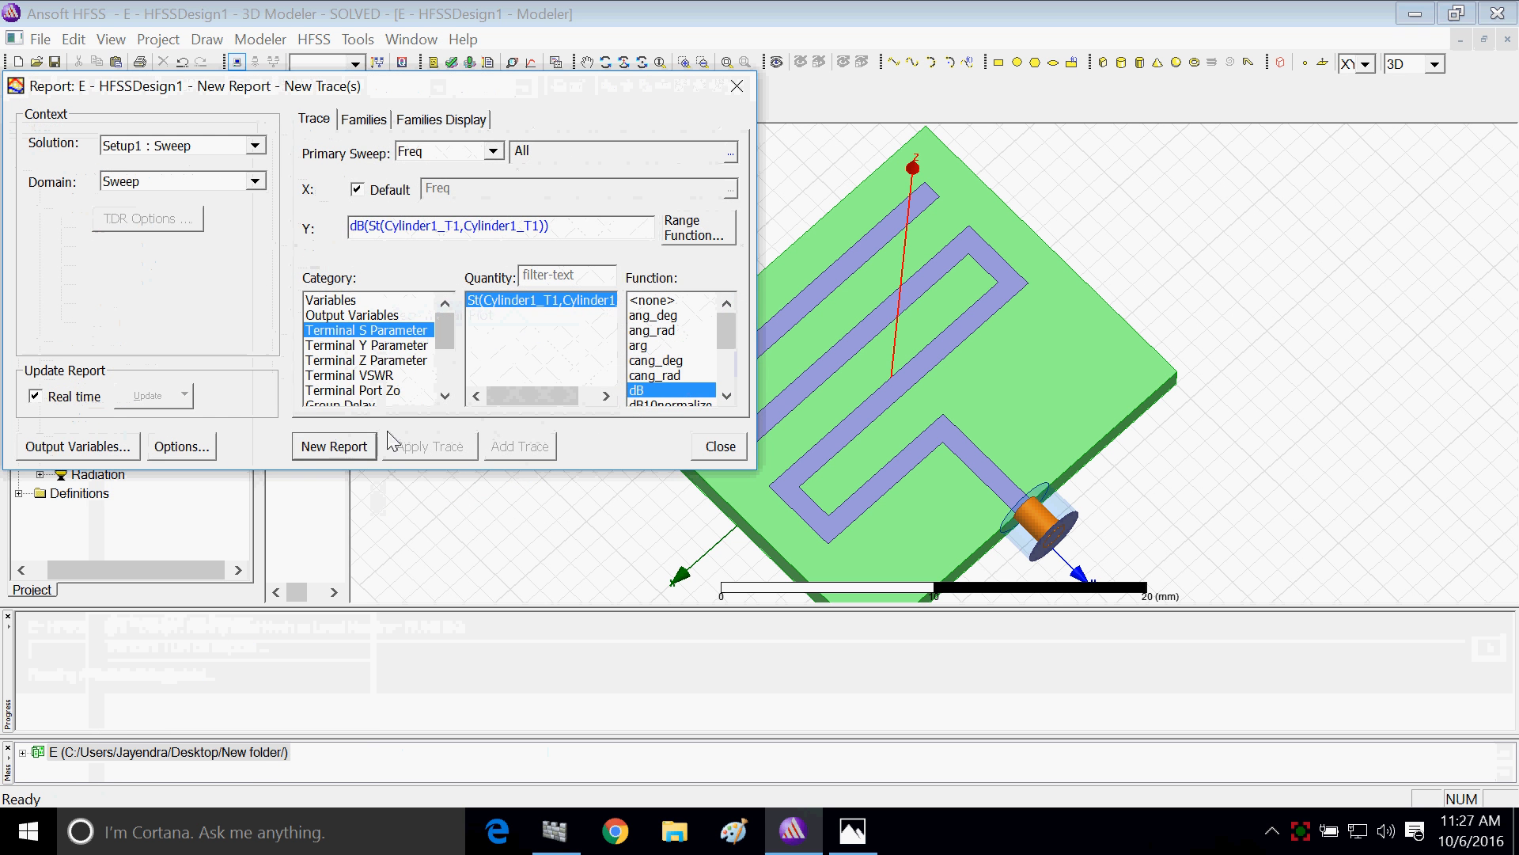
left_click(333, 447)
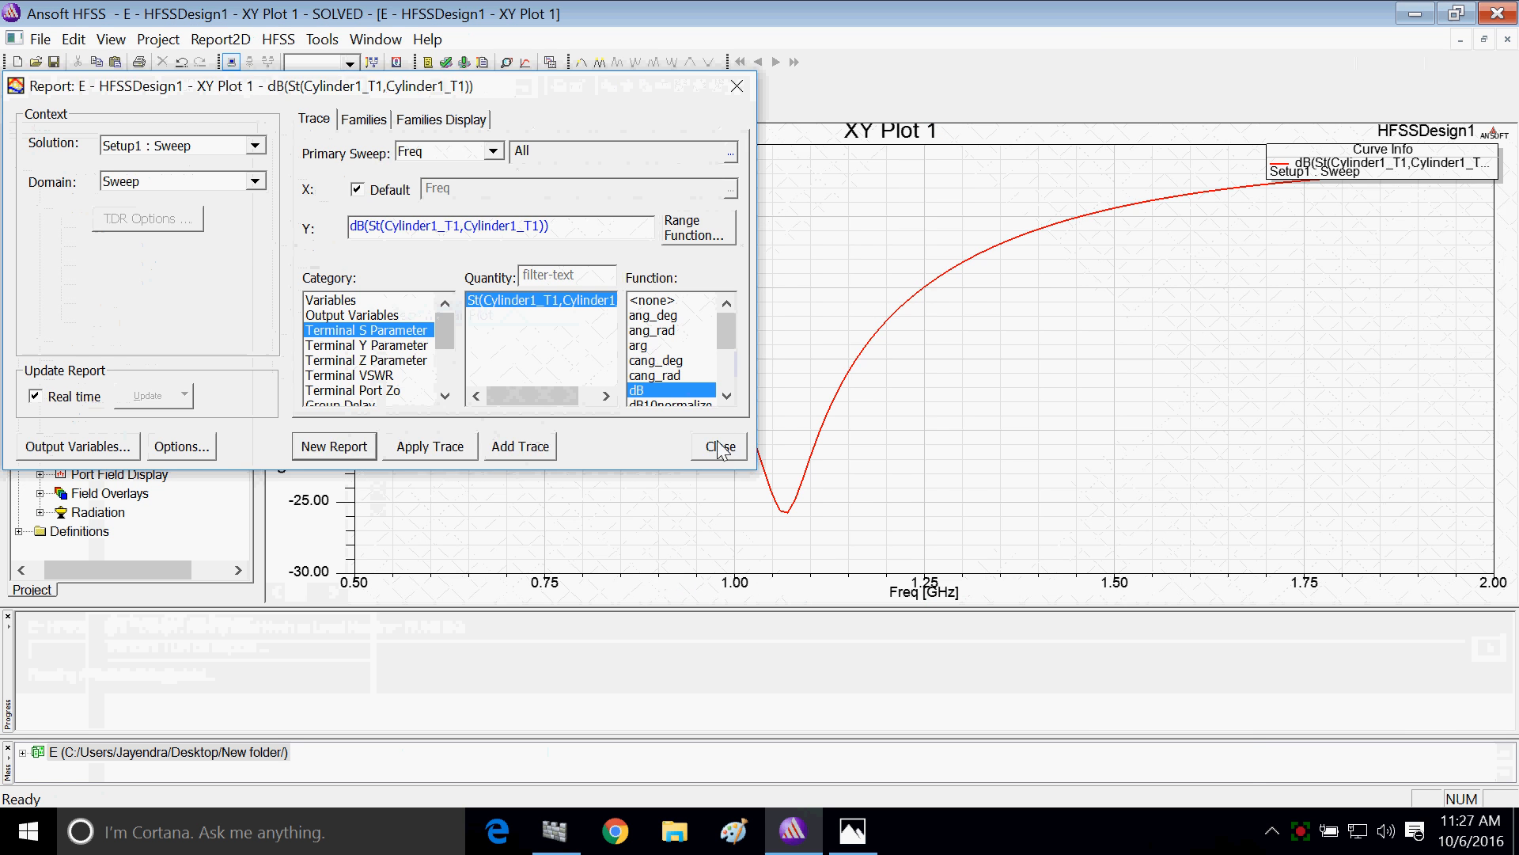
left_click(720, 446)
Step: Add a marker at the lowest point of the S-parameter curve, at about 1.07 GHz, and end marker placement
right_click(853, 260)
mouse_move(888, 266)
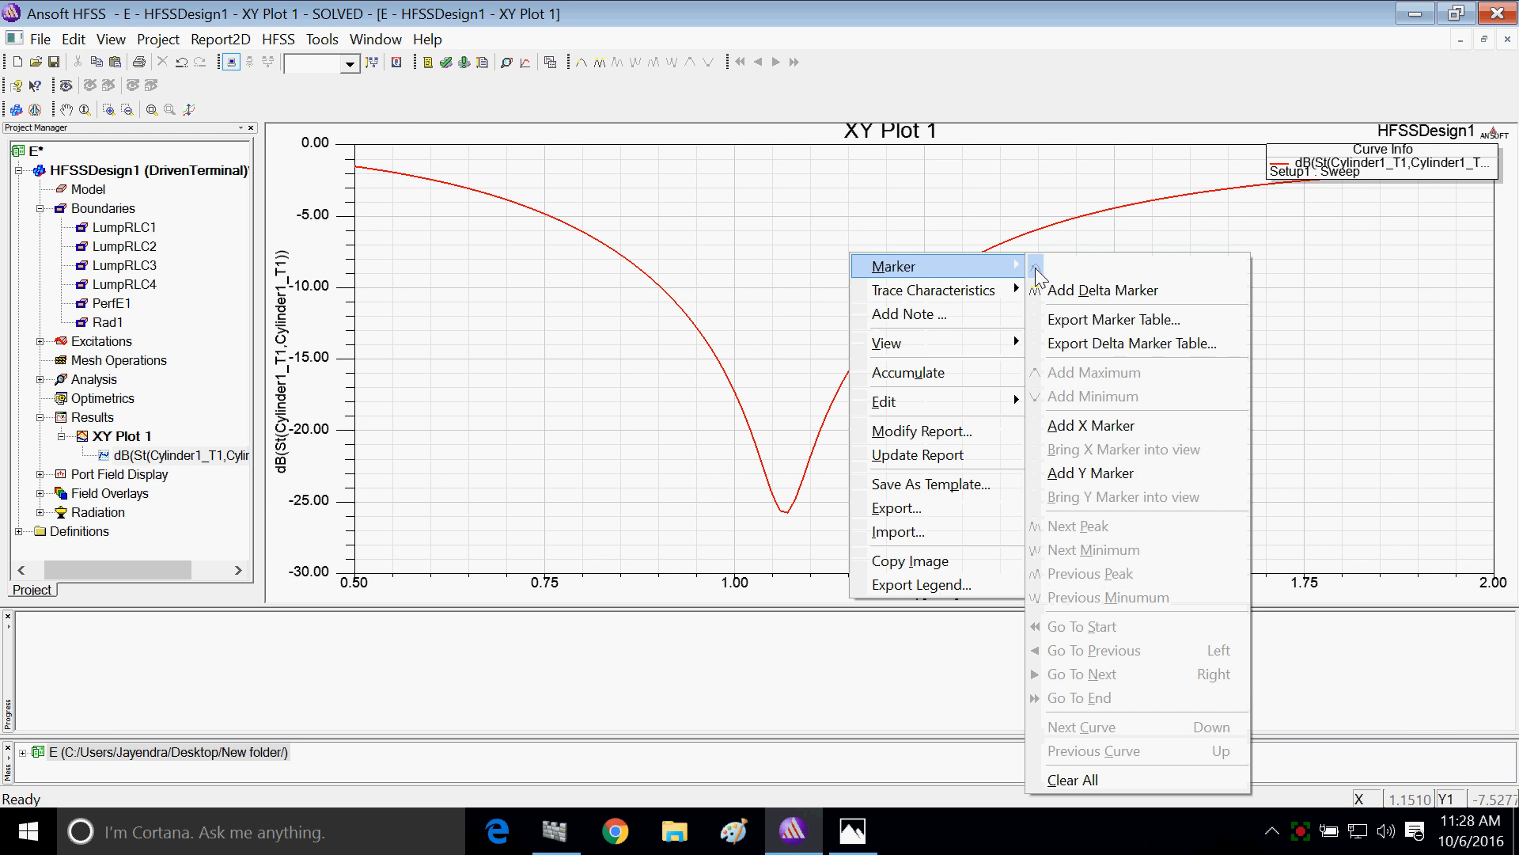
left_click(1068, 269)
left_click(787, 510)
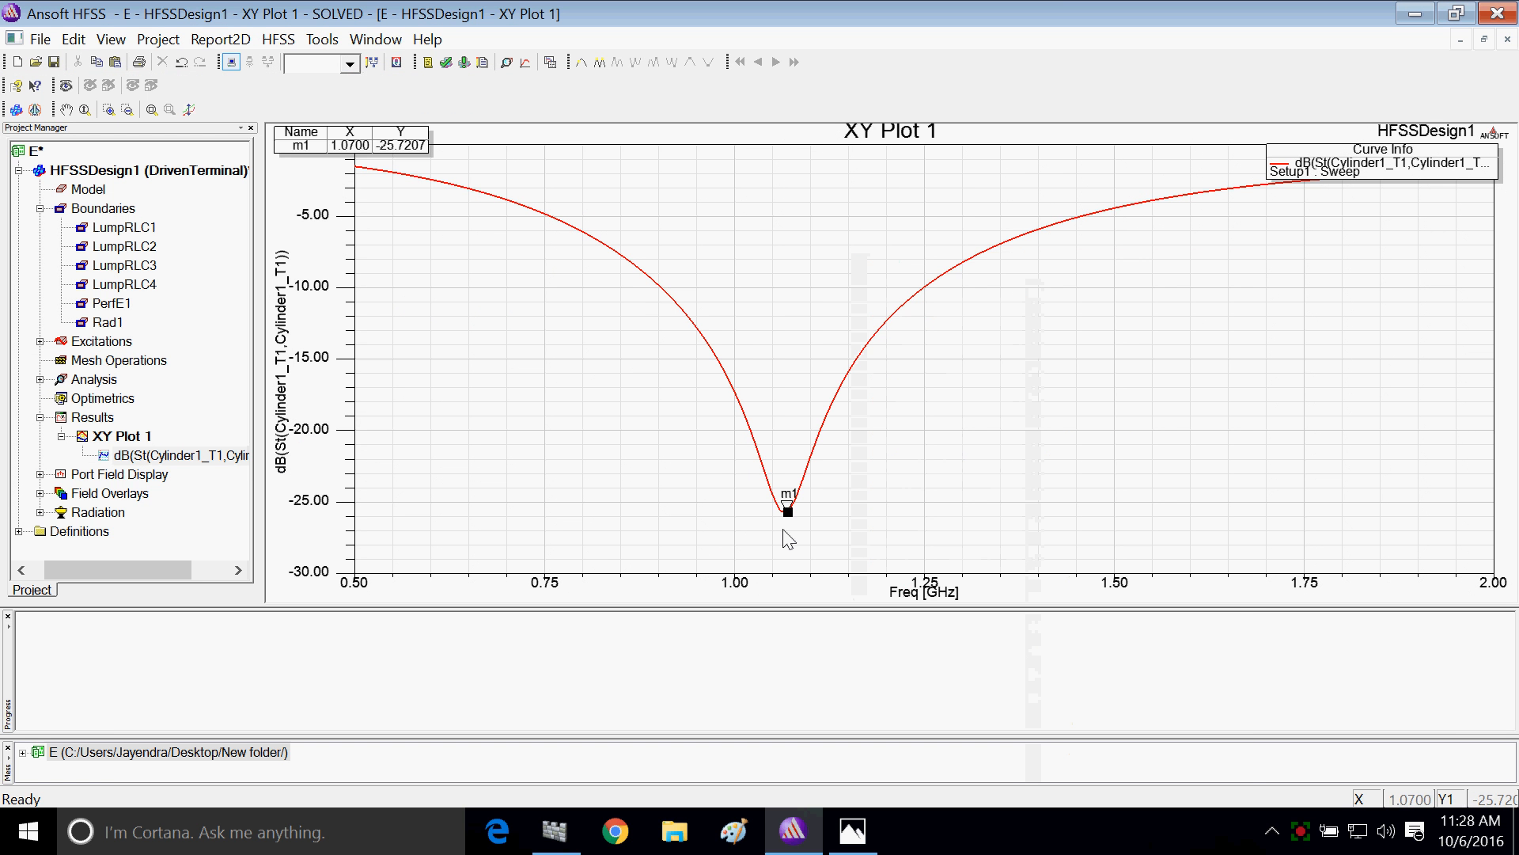
right_click(436, 289)
left_click(507, 315)
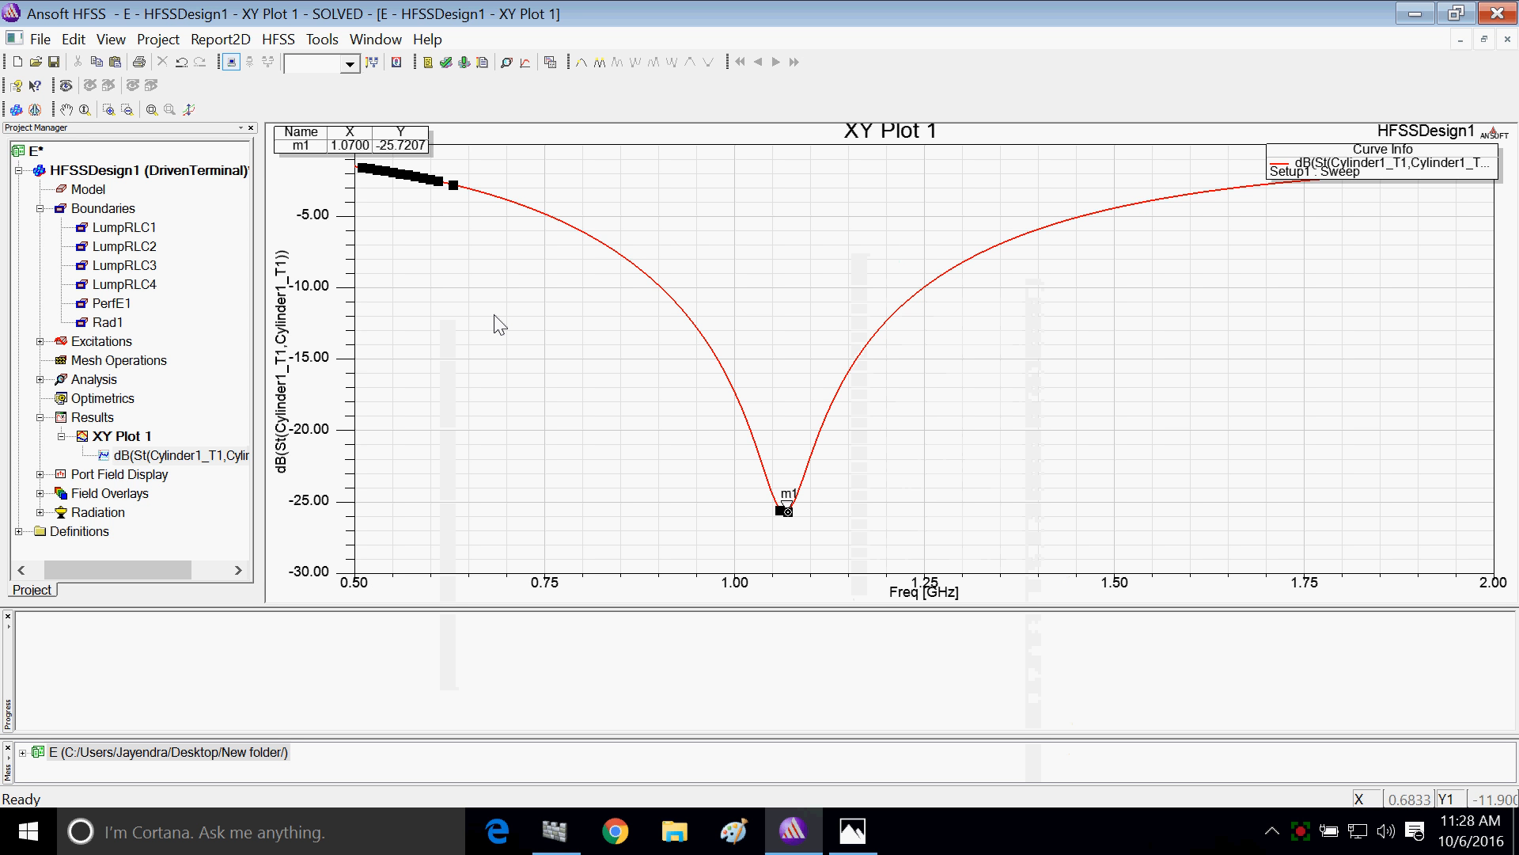
Step: Export the XY Plot 1 data to the Desktop as a comma-delimited file named ON
right_click(491, 291)
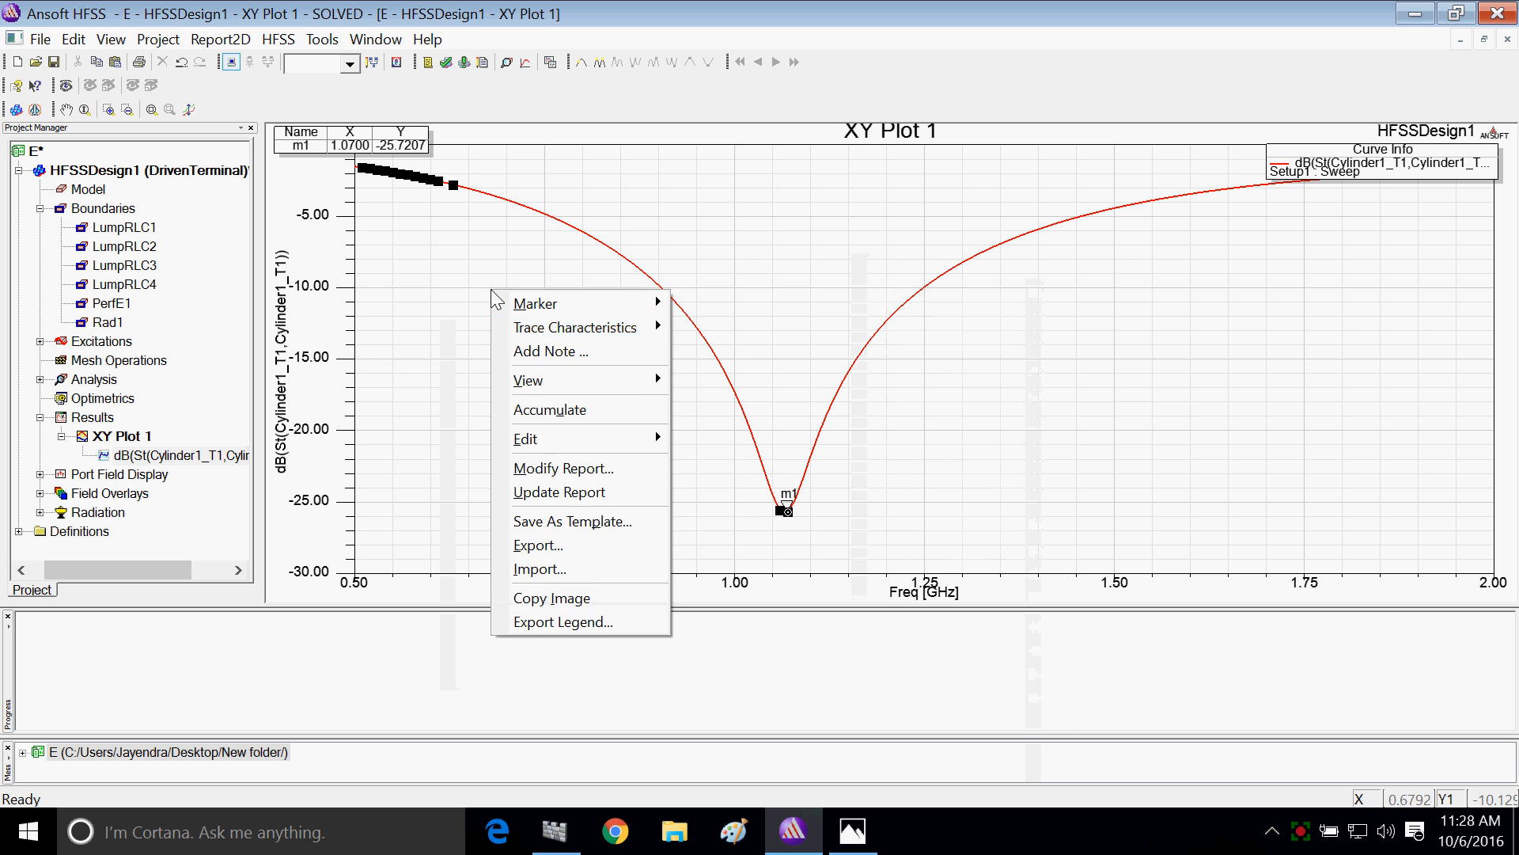
left_click(552, 547)
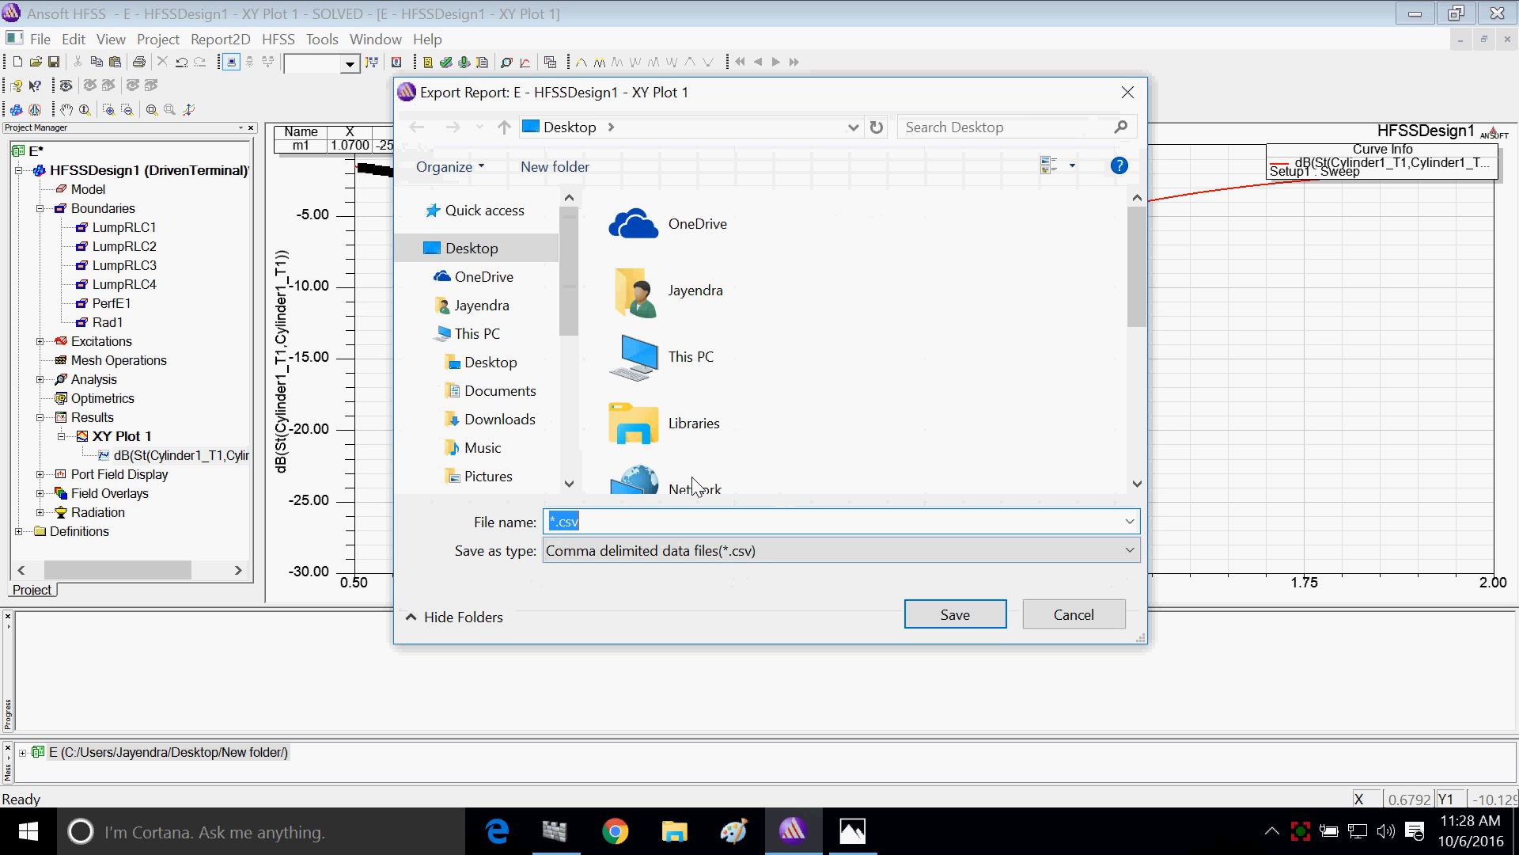
type("ON")
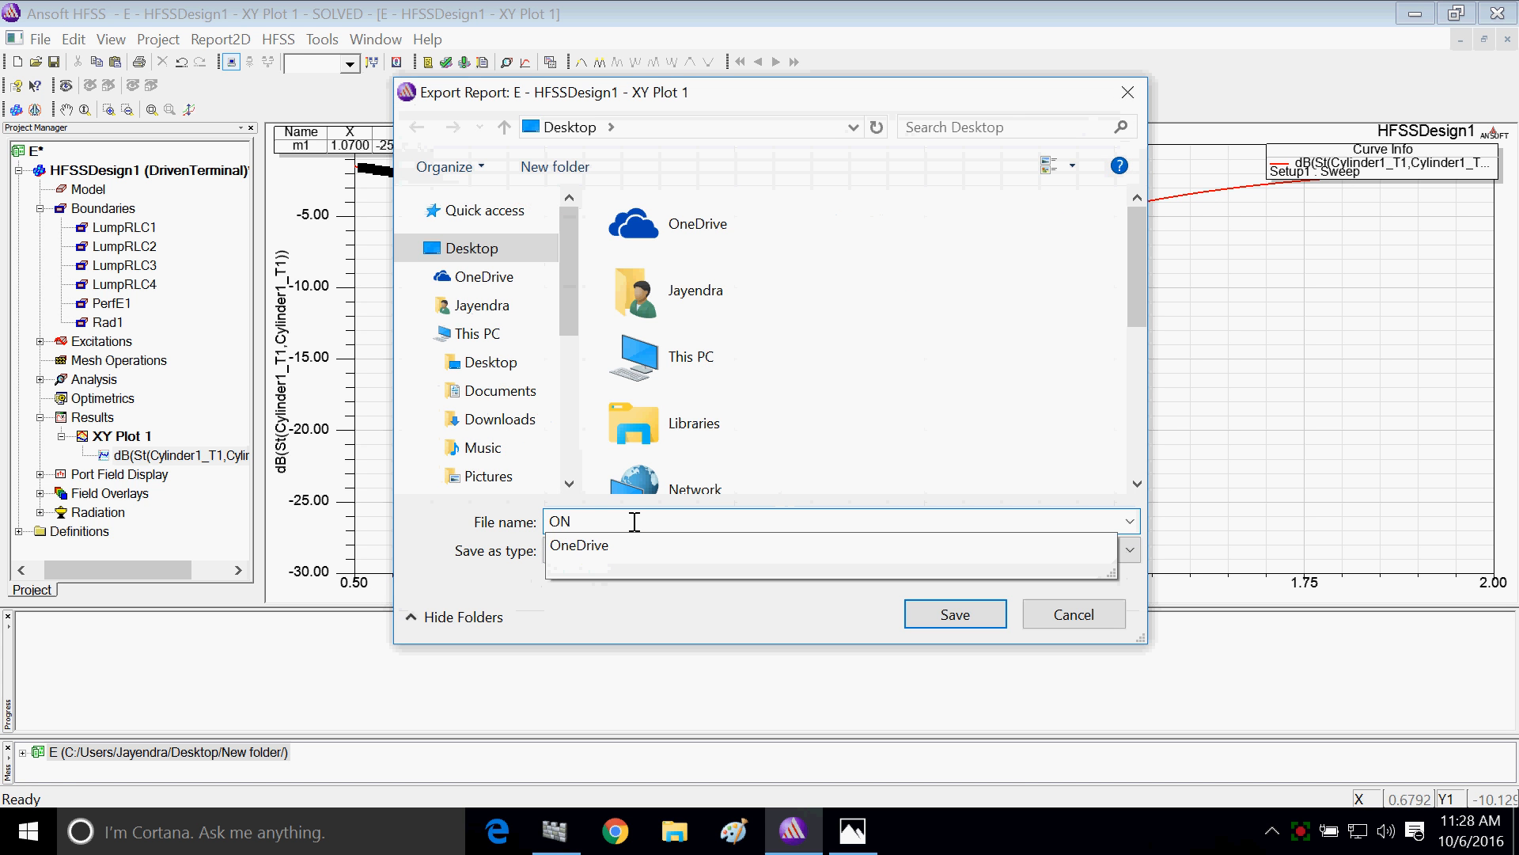
left_click(467, 251)
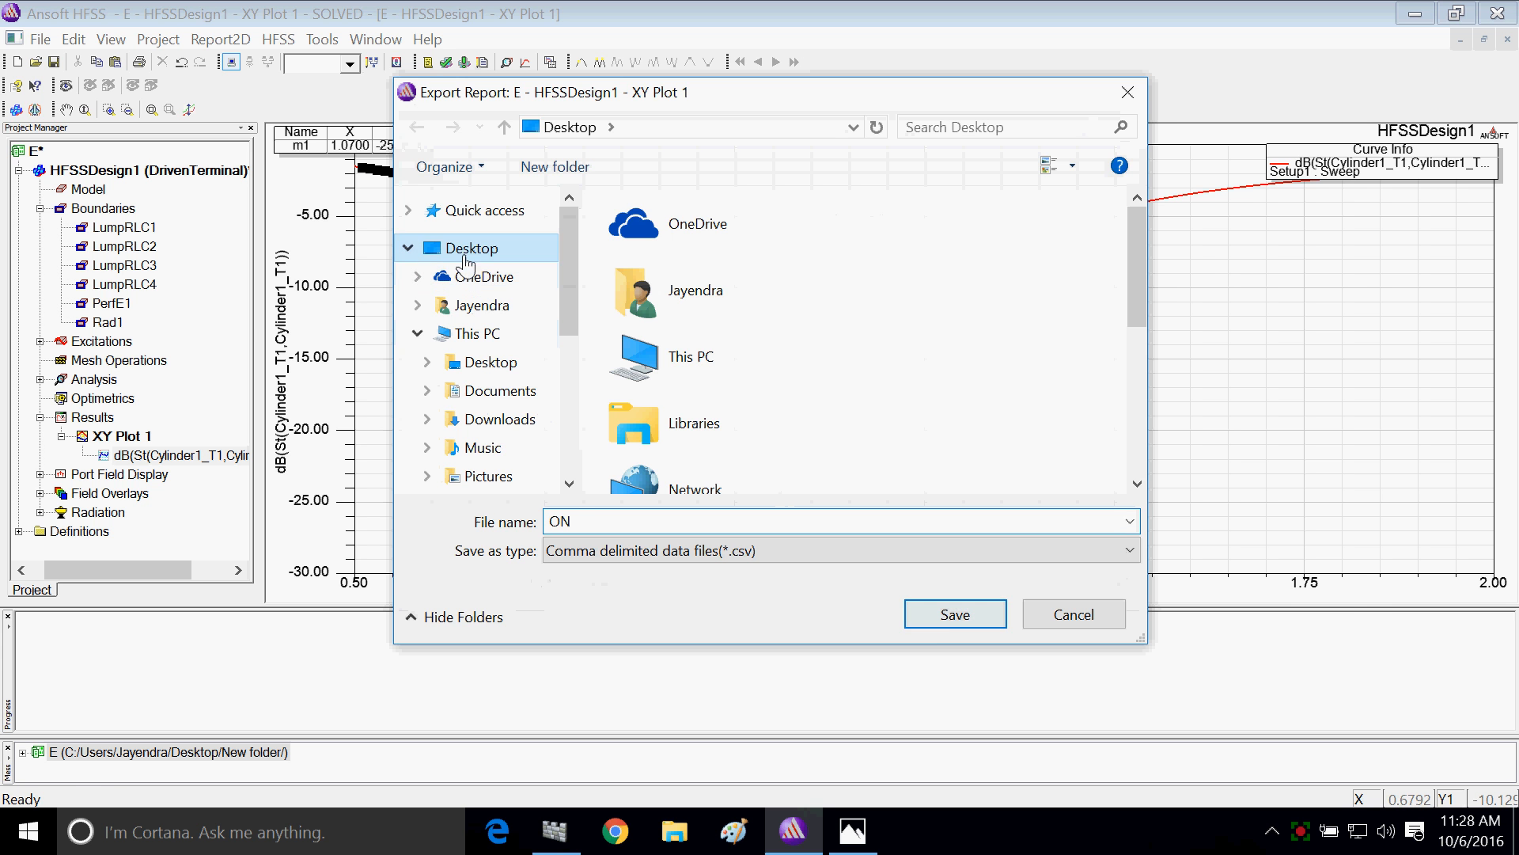
left_click(956, 612)
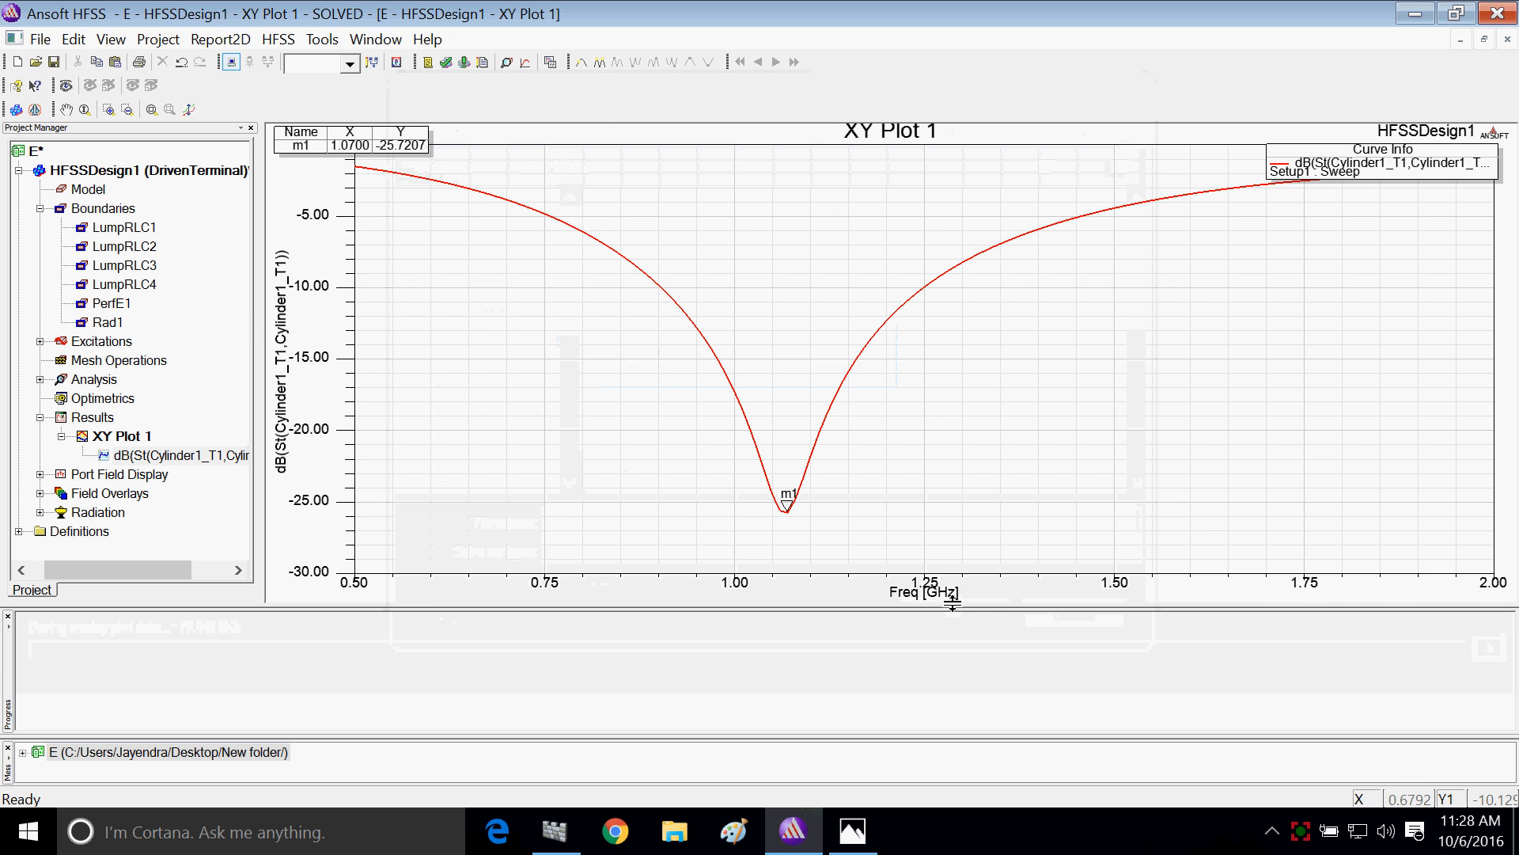
Step: Consult the PIN Diode OFF circuit in eqv.png, then enable capacitance in the LumpRLC4 boundary and set its resistance to 20 kOhm
double_click(152, 174)
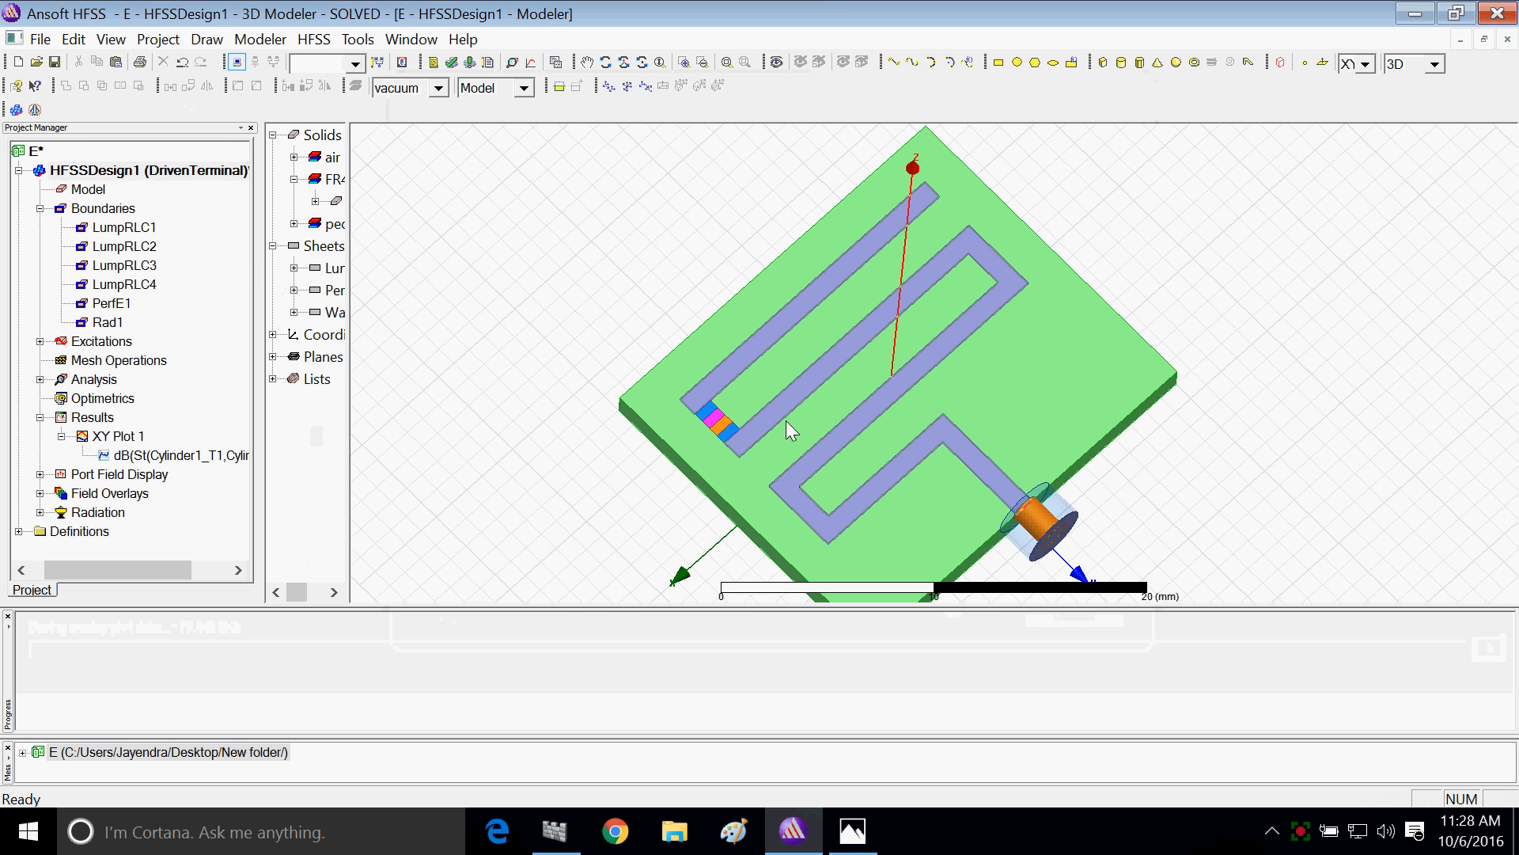
left_click(852, 831)
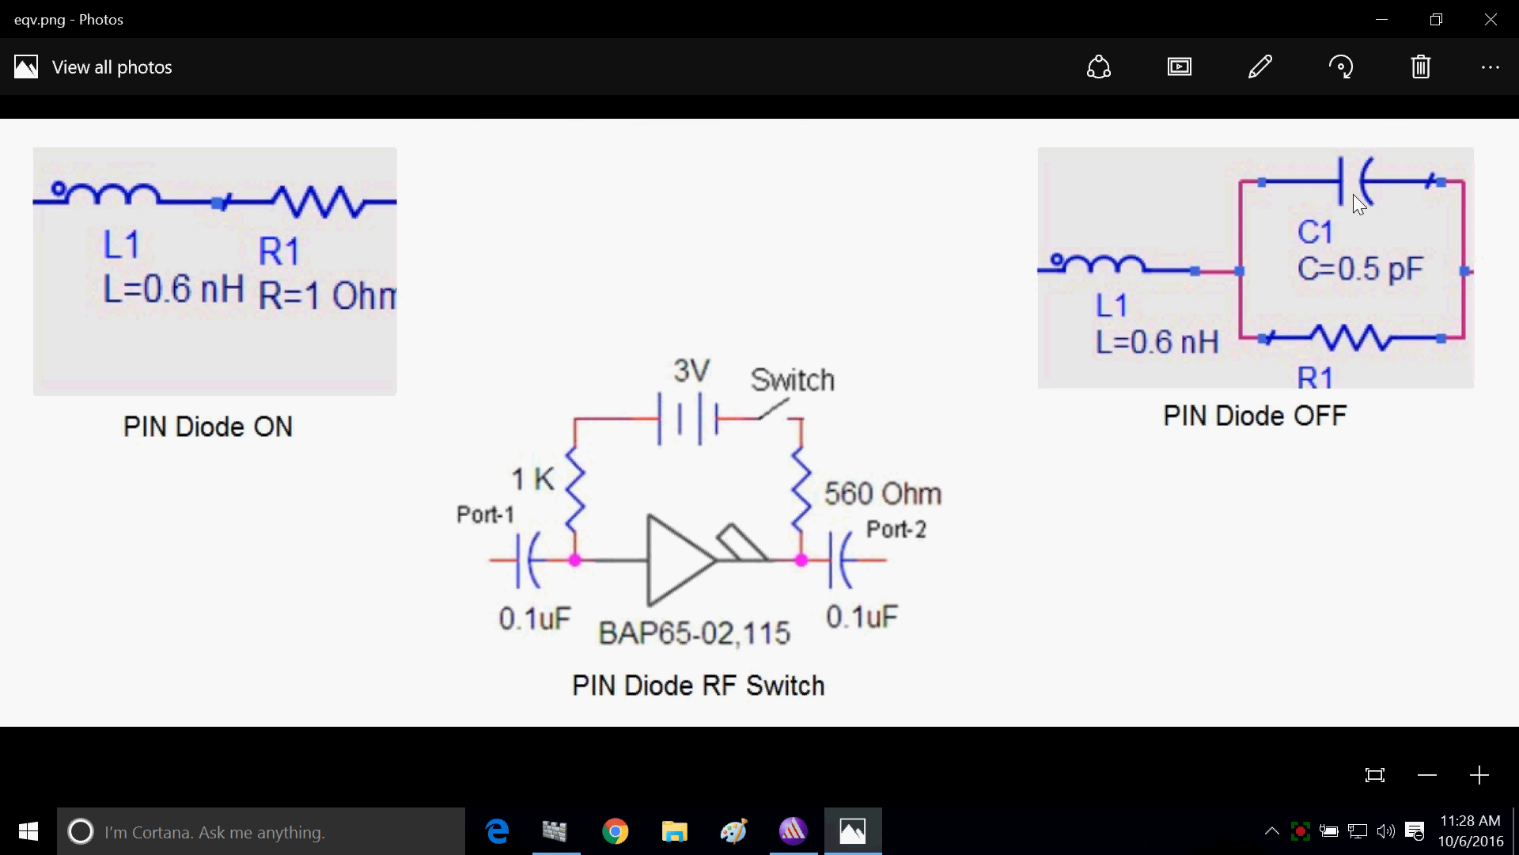
left_click(818, 842)
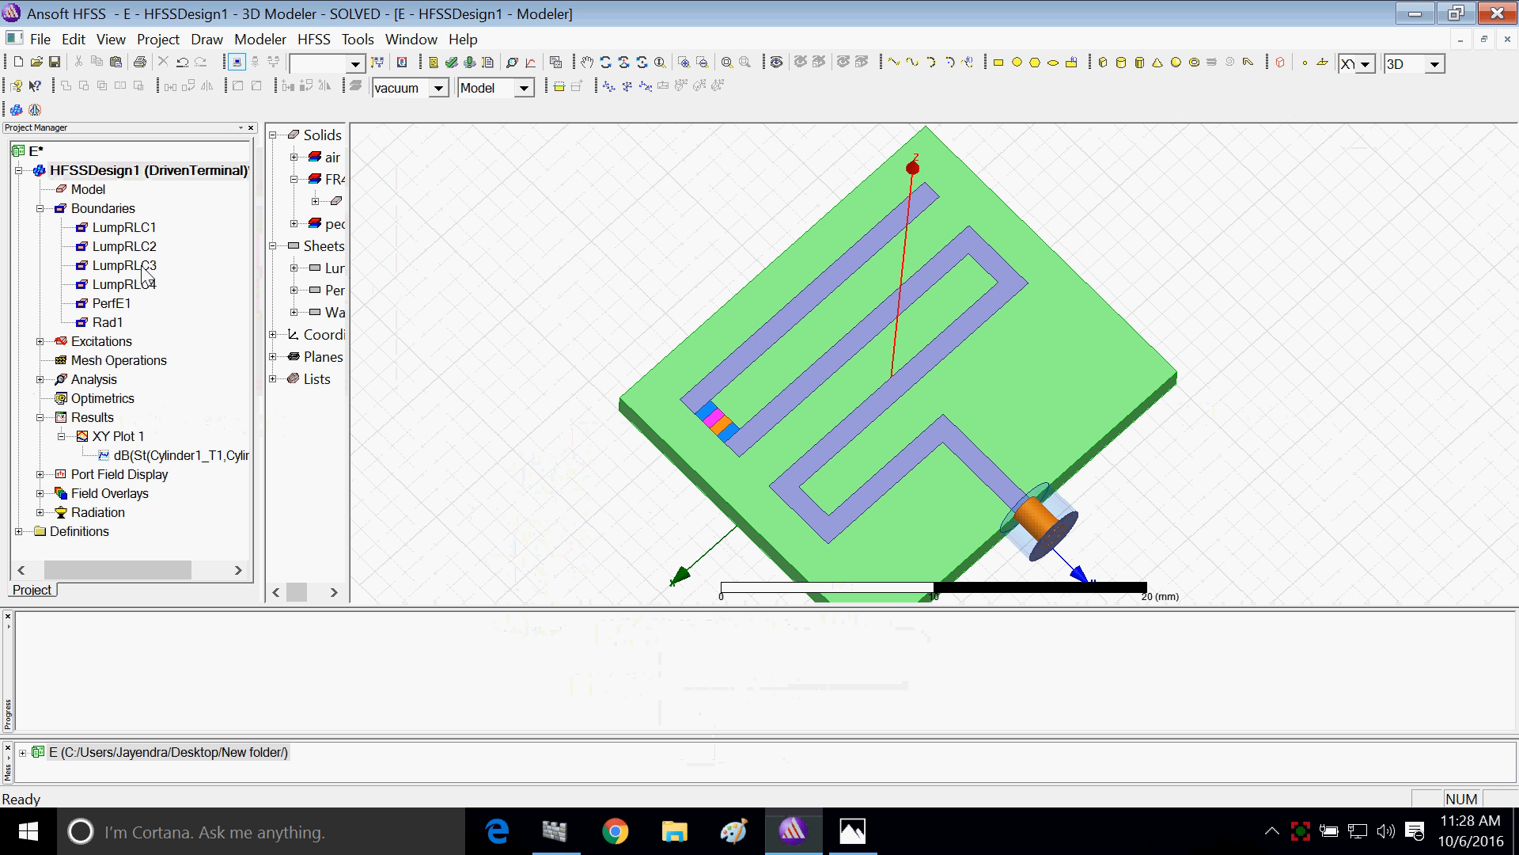
double_click(124, 284)
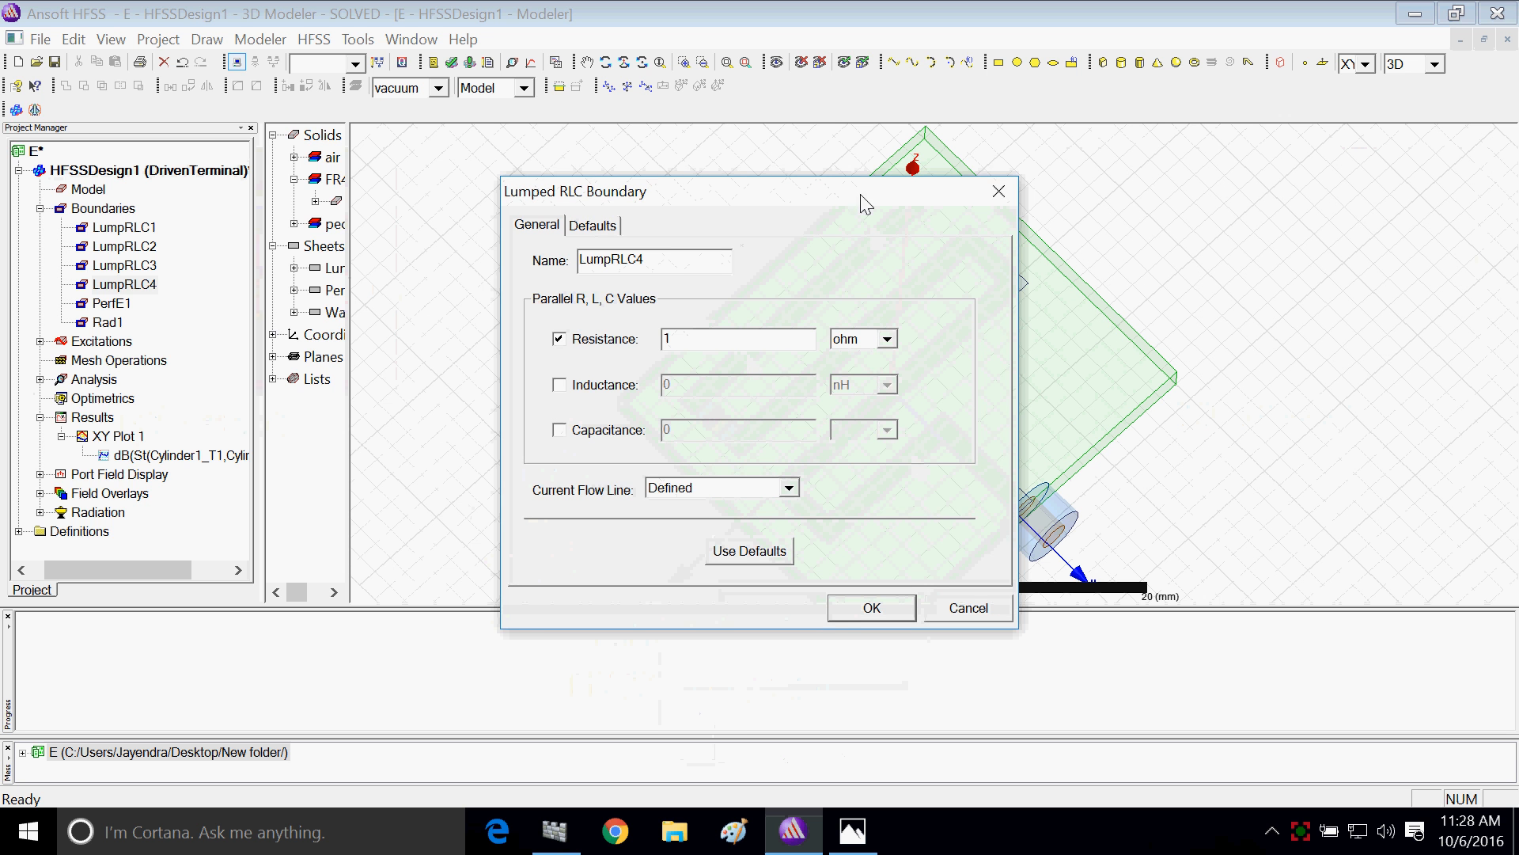
left_click_drag(859, 193, 359, 139)
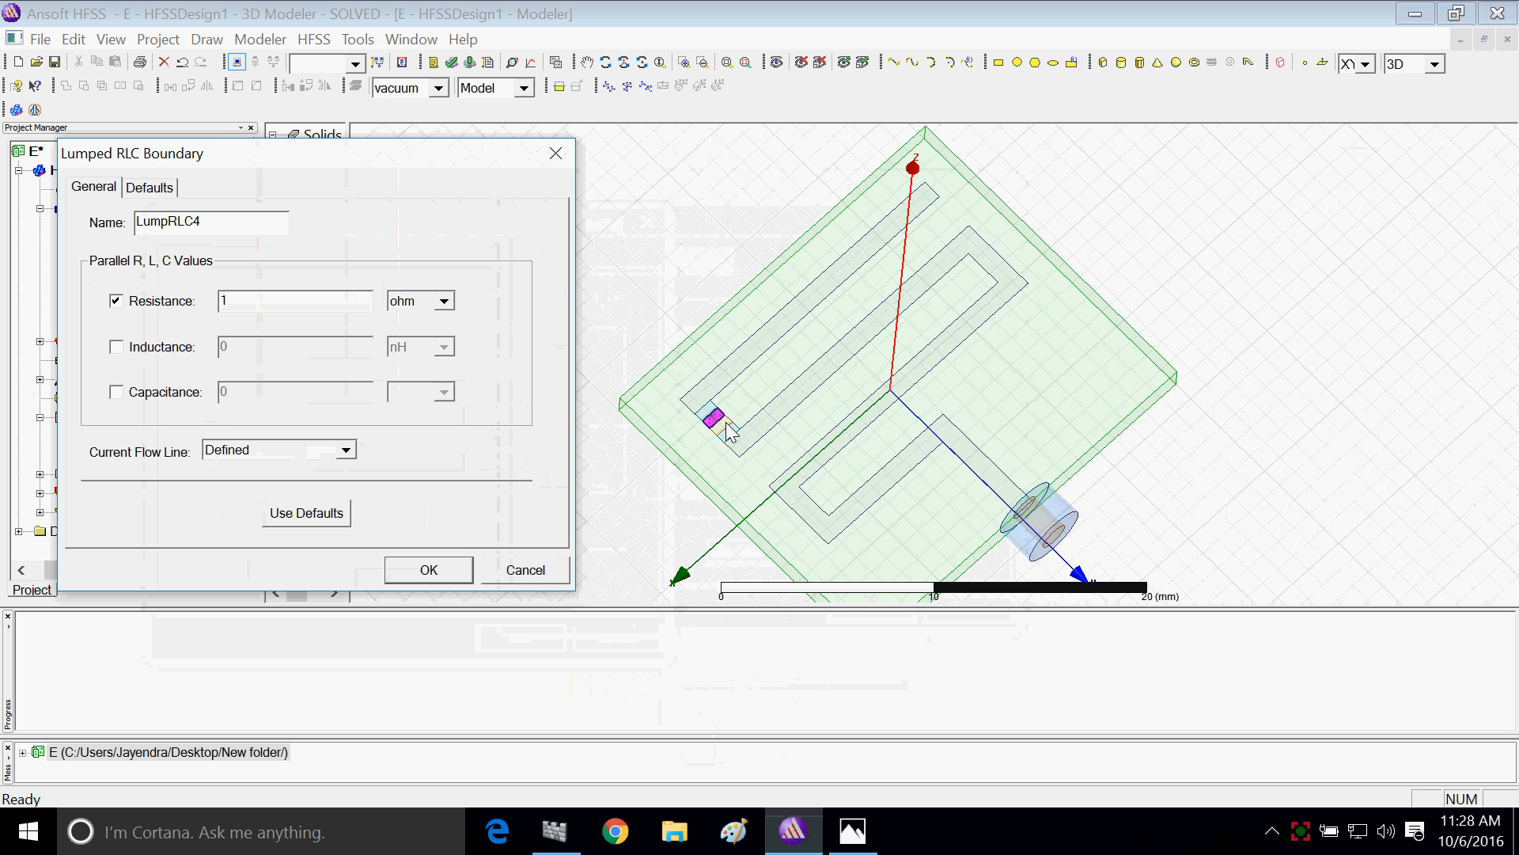
left_click(123, 400)
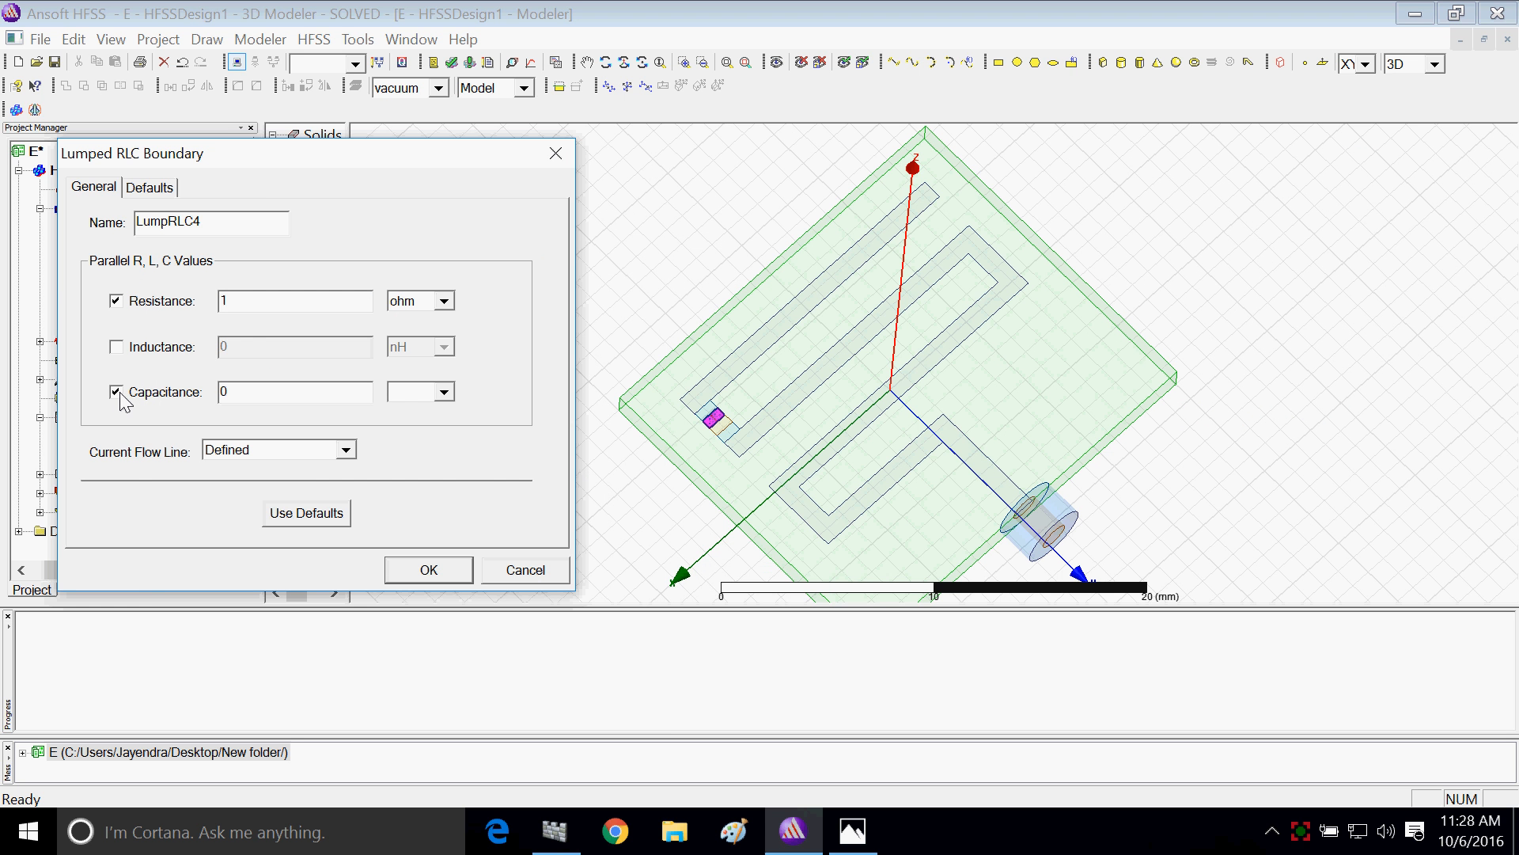
double_click(245, 302)
type("20")
left_click(444, 301)
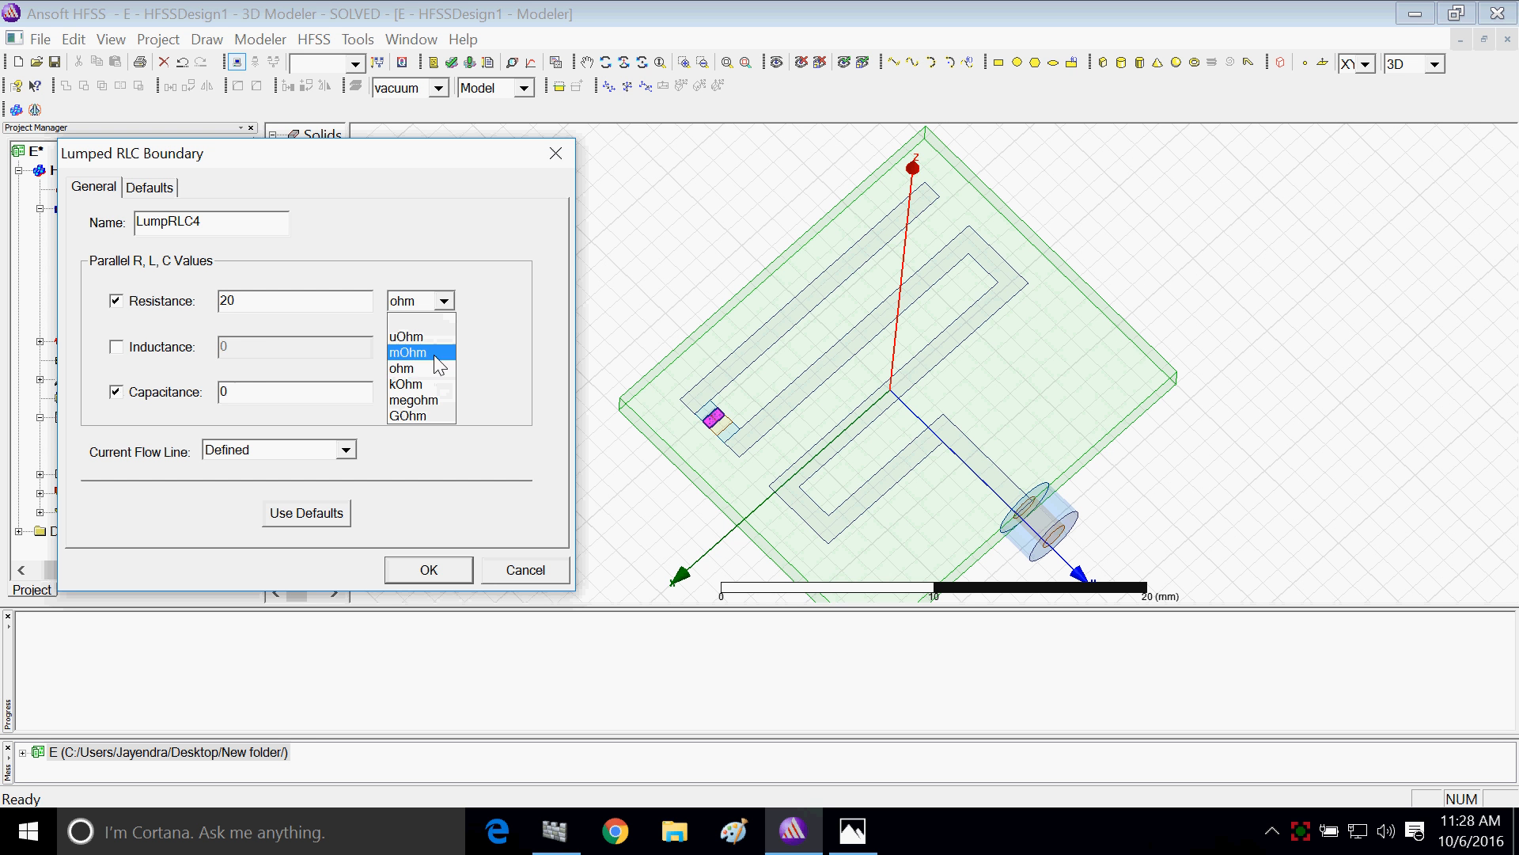
left_click(427, 384)
Step: Set the LumpRLC4 boundary's capacitance to 0.5 pF and apply the change
left_click(255, 391)
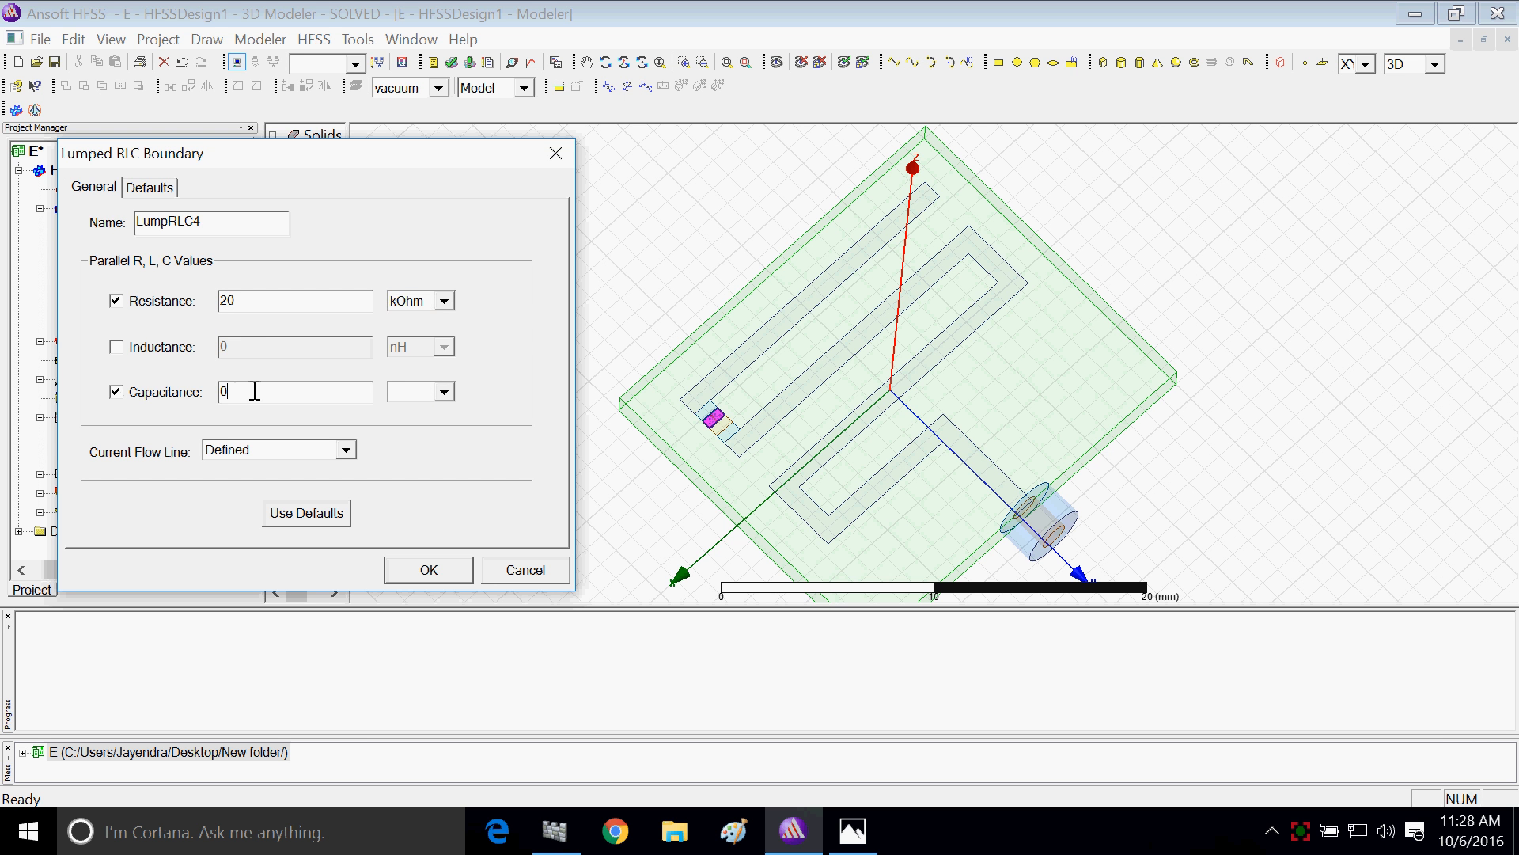
type(".5")
left_click(444, 391)
left_click(410, 442)
left_click(435, 571)
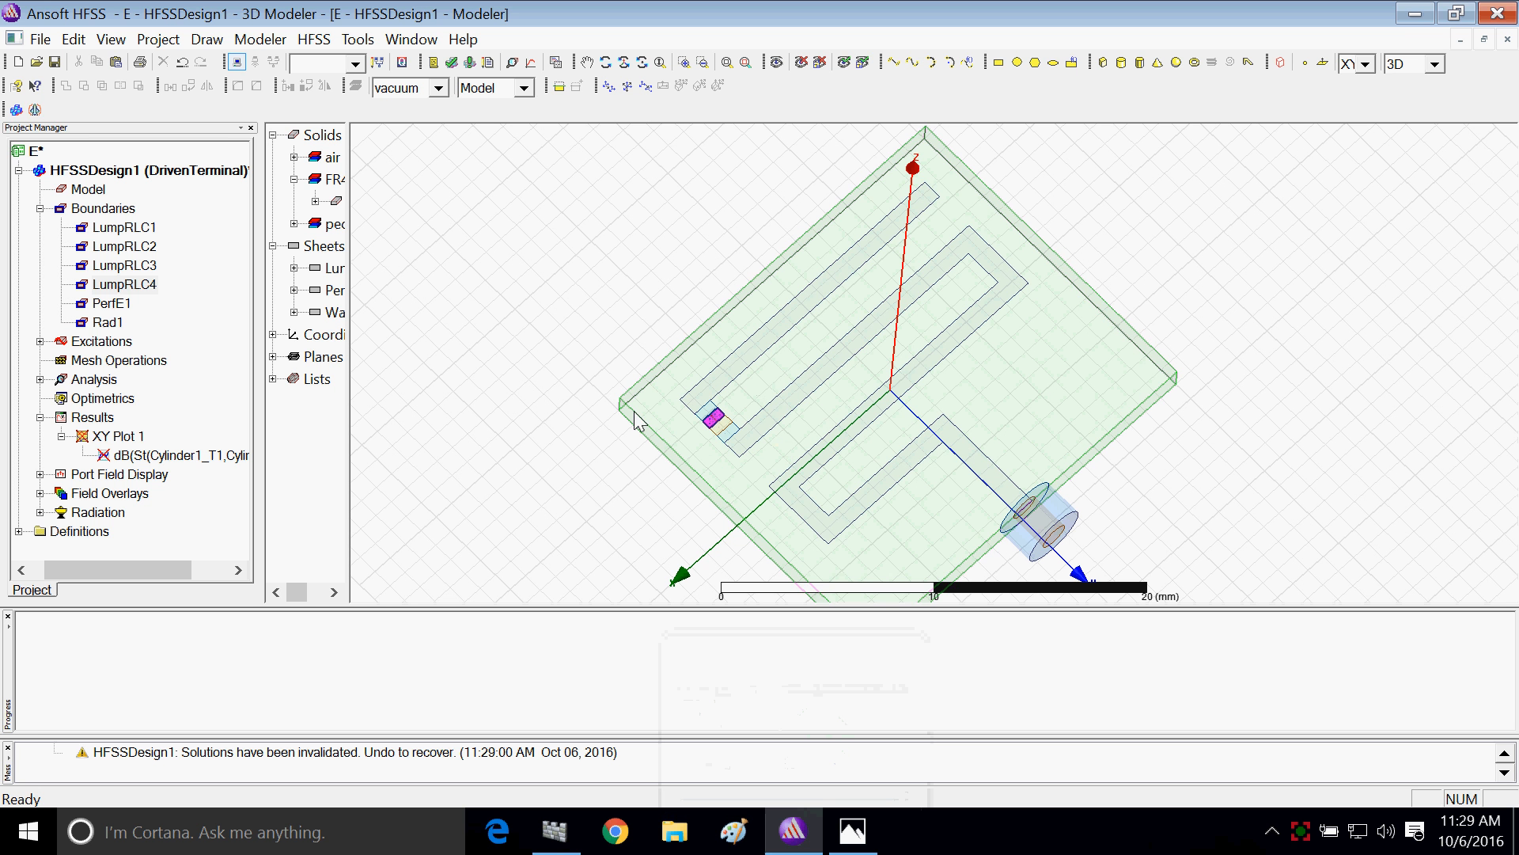
Step: Run the analysis again with the OFF-state diode values and bring up XY Plot 1
left_click(469, 63)
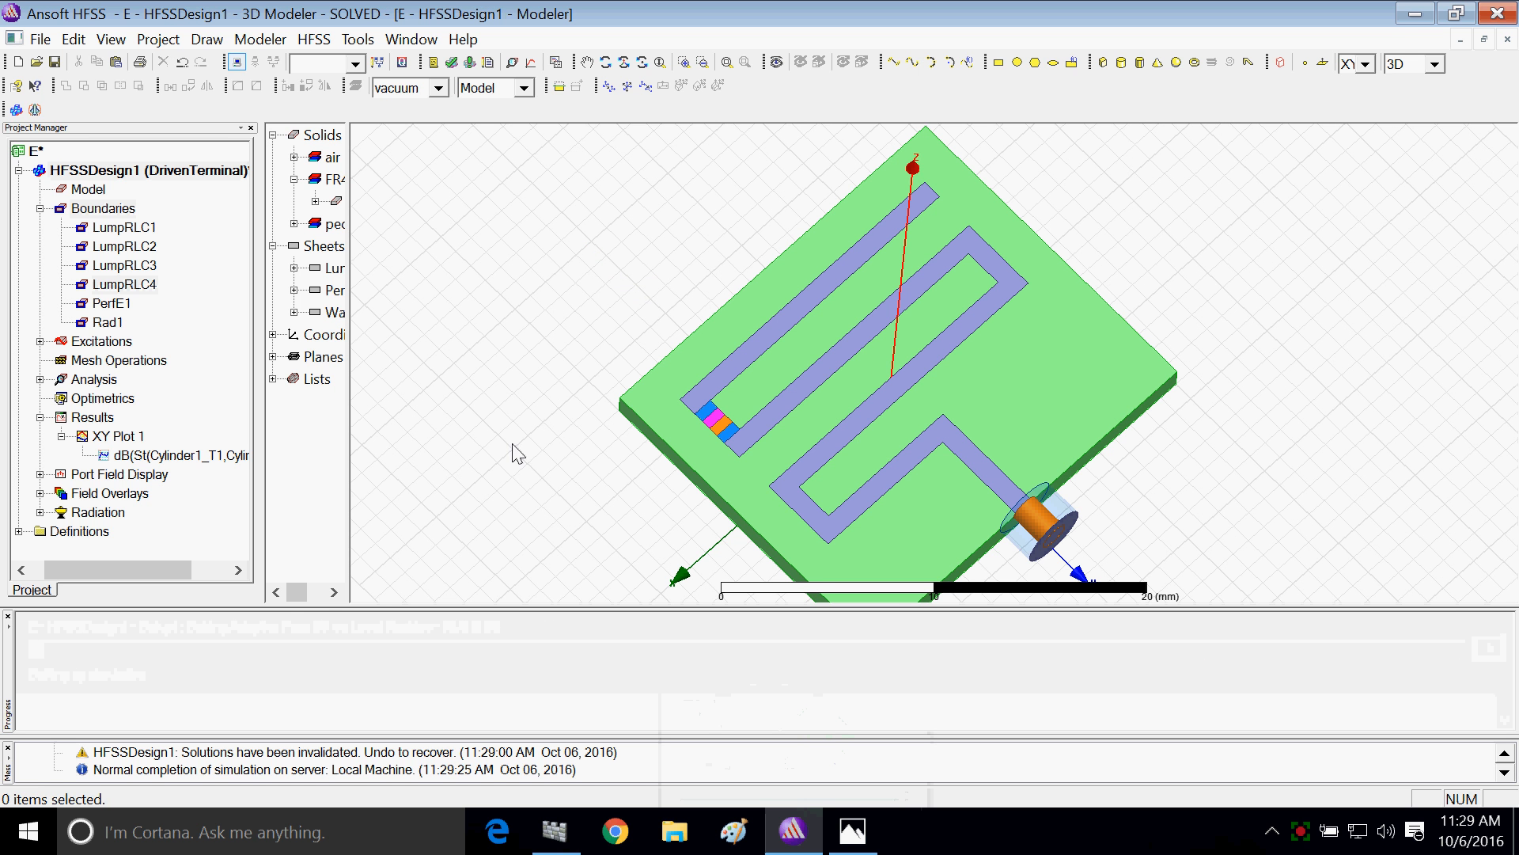
double_click(152, 457)
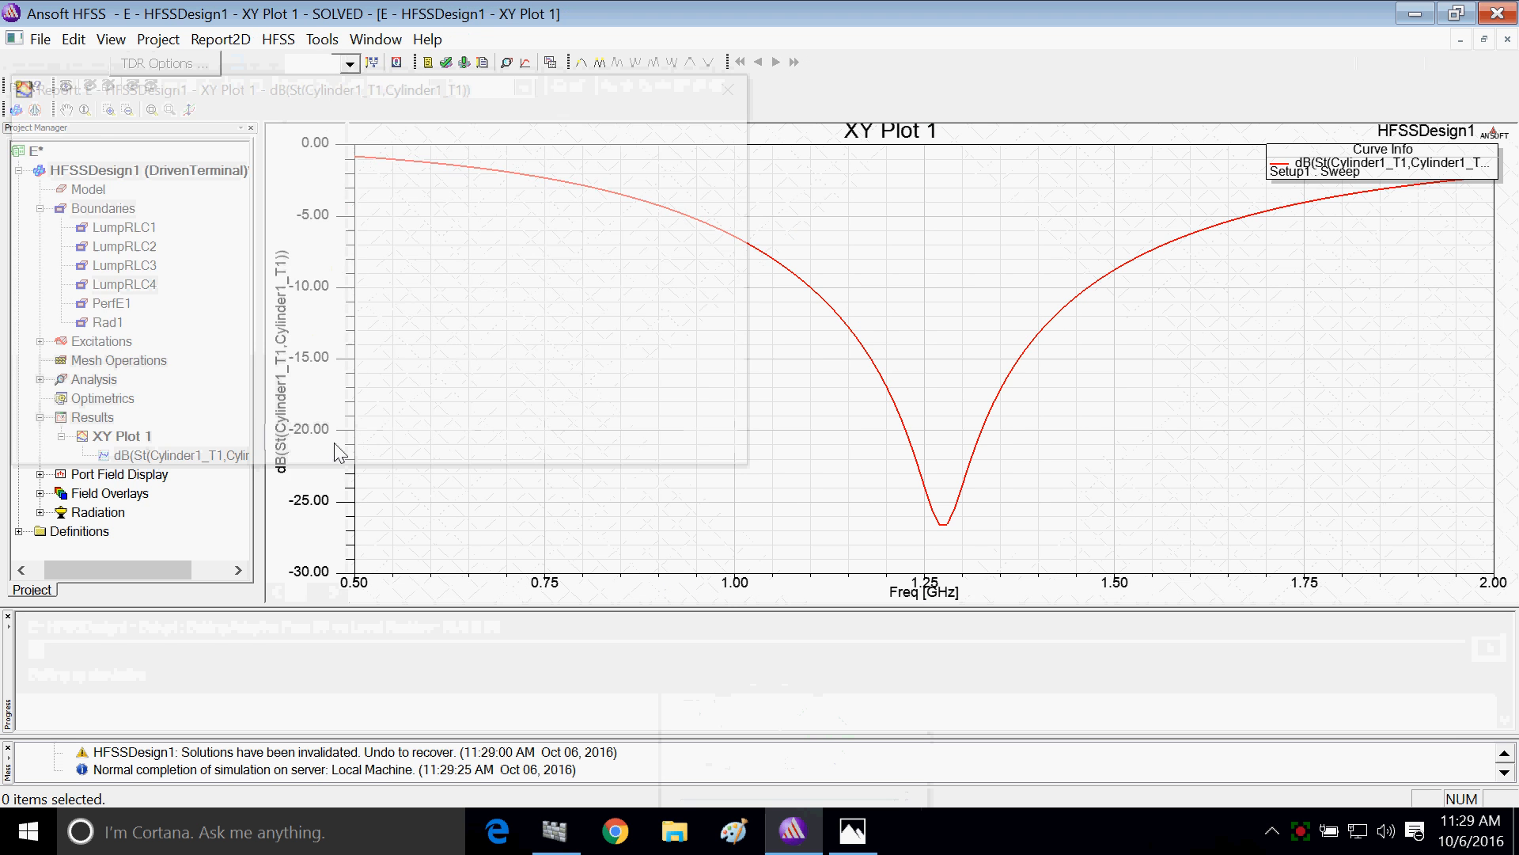
left_click(720, 445)
Step: Mark the lowest point of the OFF-state curve at about 1.28 GHz and move the marker table to the plot's upper middle
right_click(686, 343)
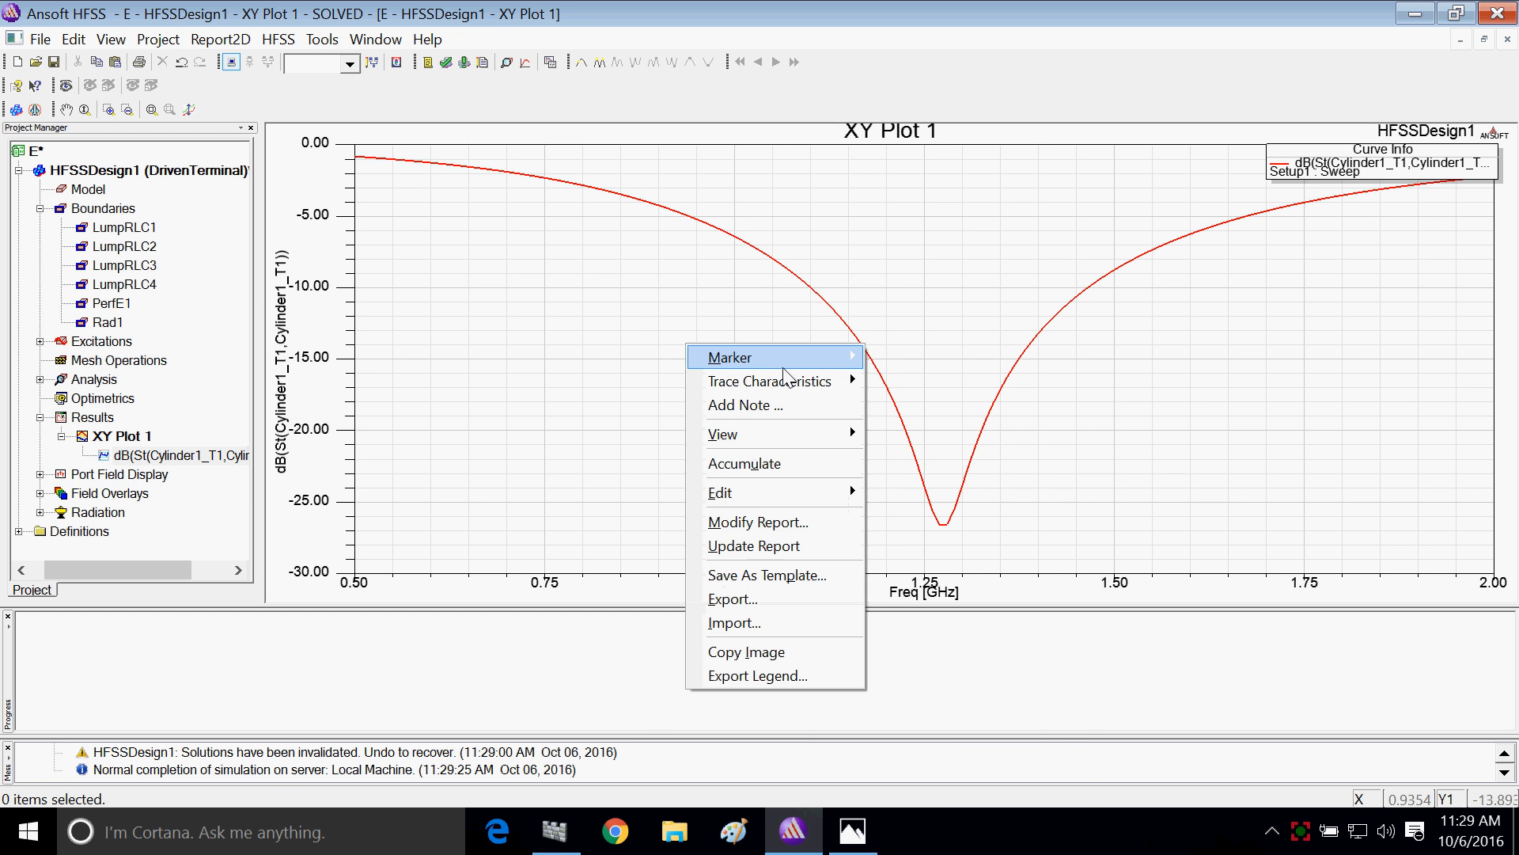
mouse_move(844, 358)
left_click(940, 331)
left_click(946, 523)
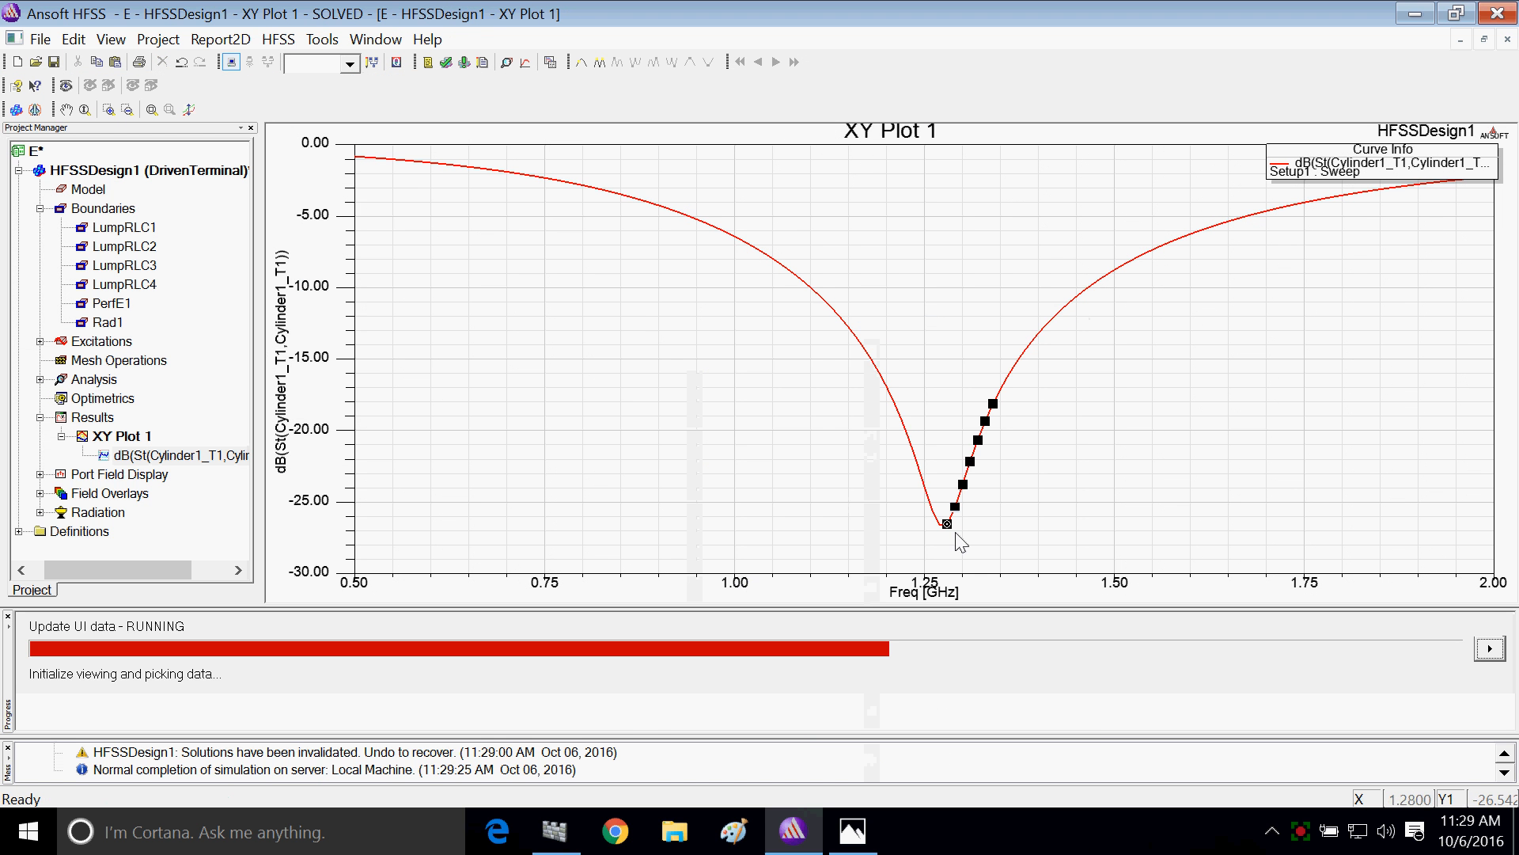
right_click(543, 318)
left_click(609, 324)
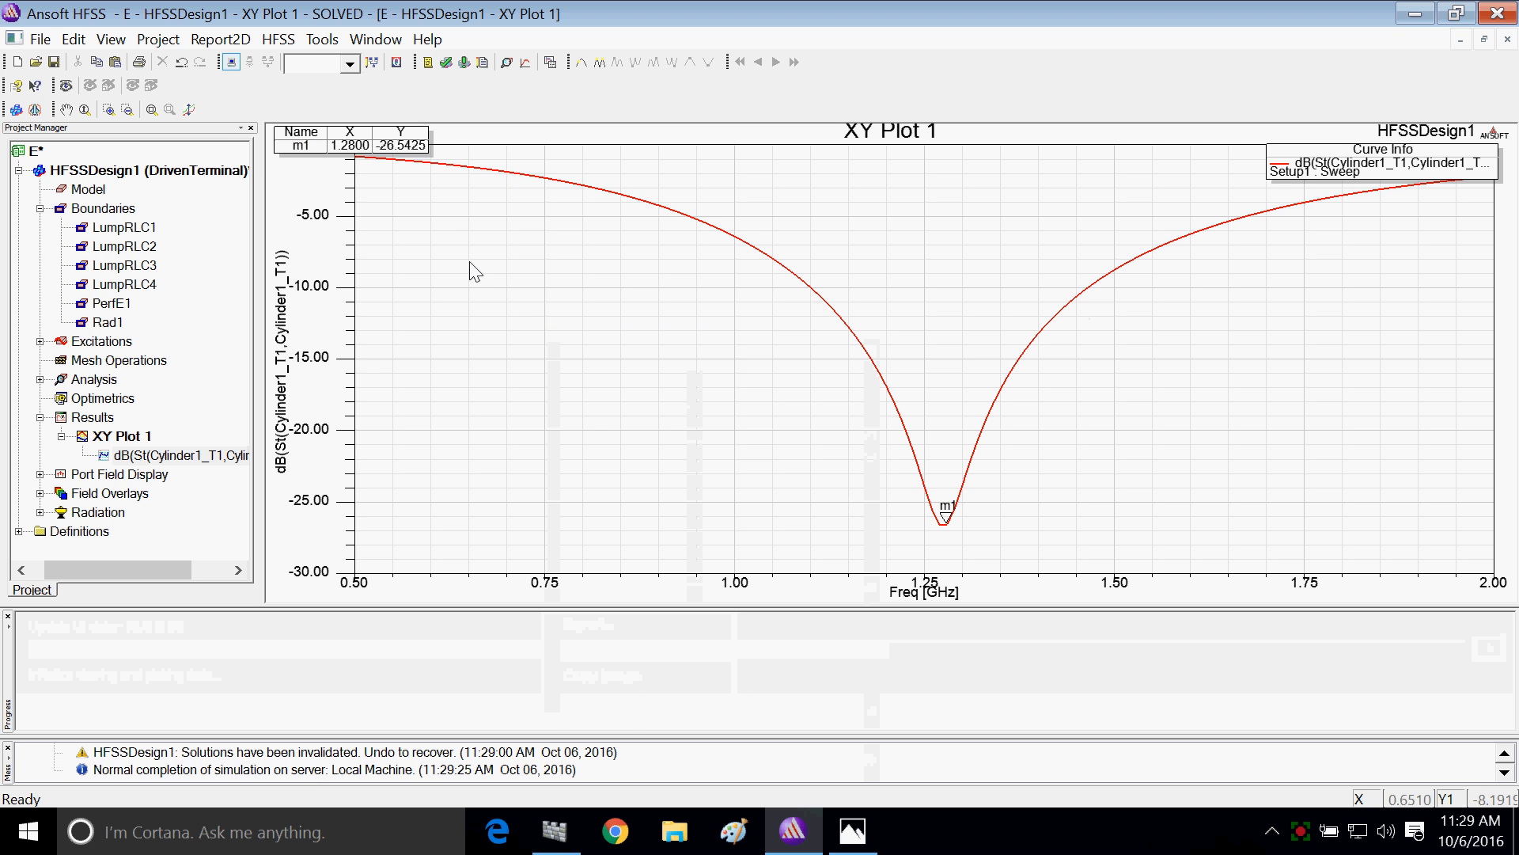
mouse_move(404, 147)
left_mouse_down()
mouse_move(538, 183)
mouse_move(979, 191)
left_mouse_up()
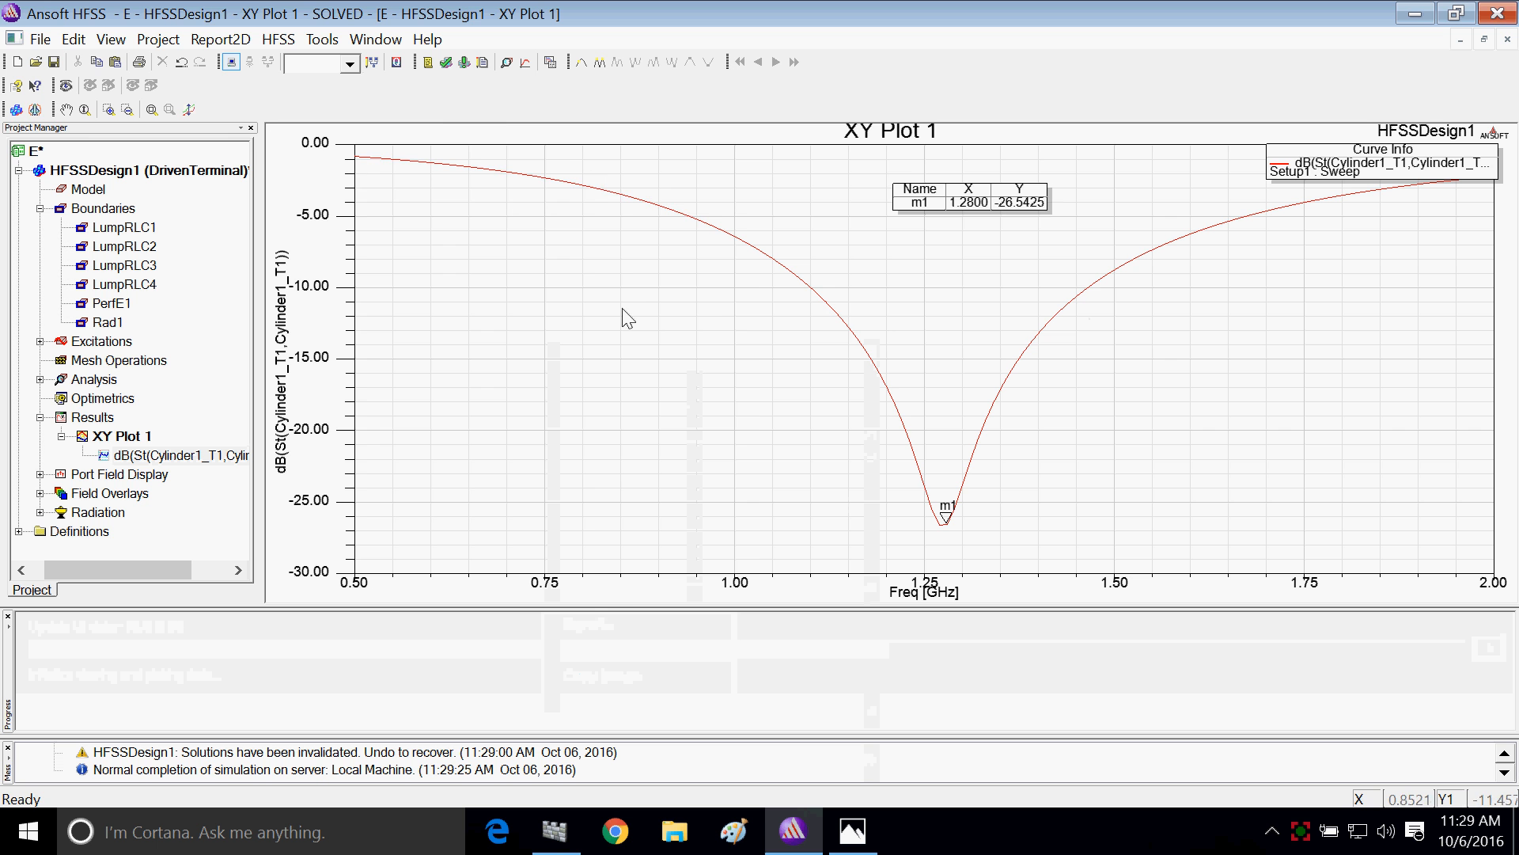
Step: Import the ON data file from the Desktop into XY Plot 1 as a second trace
right_click(582, 266)
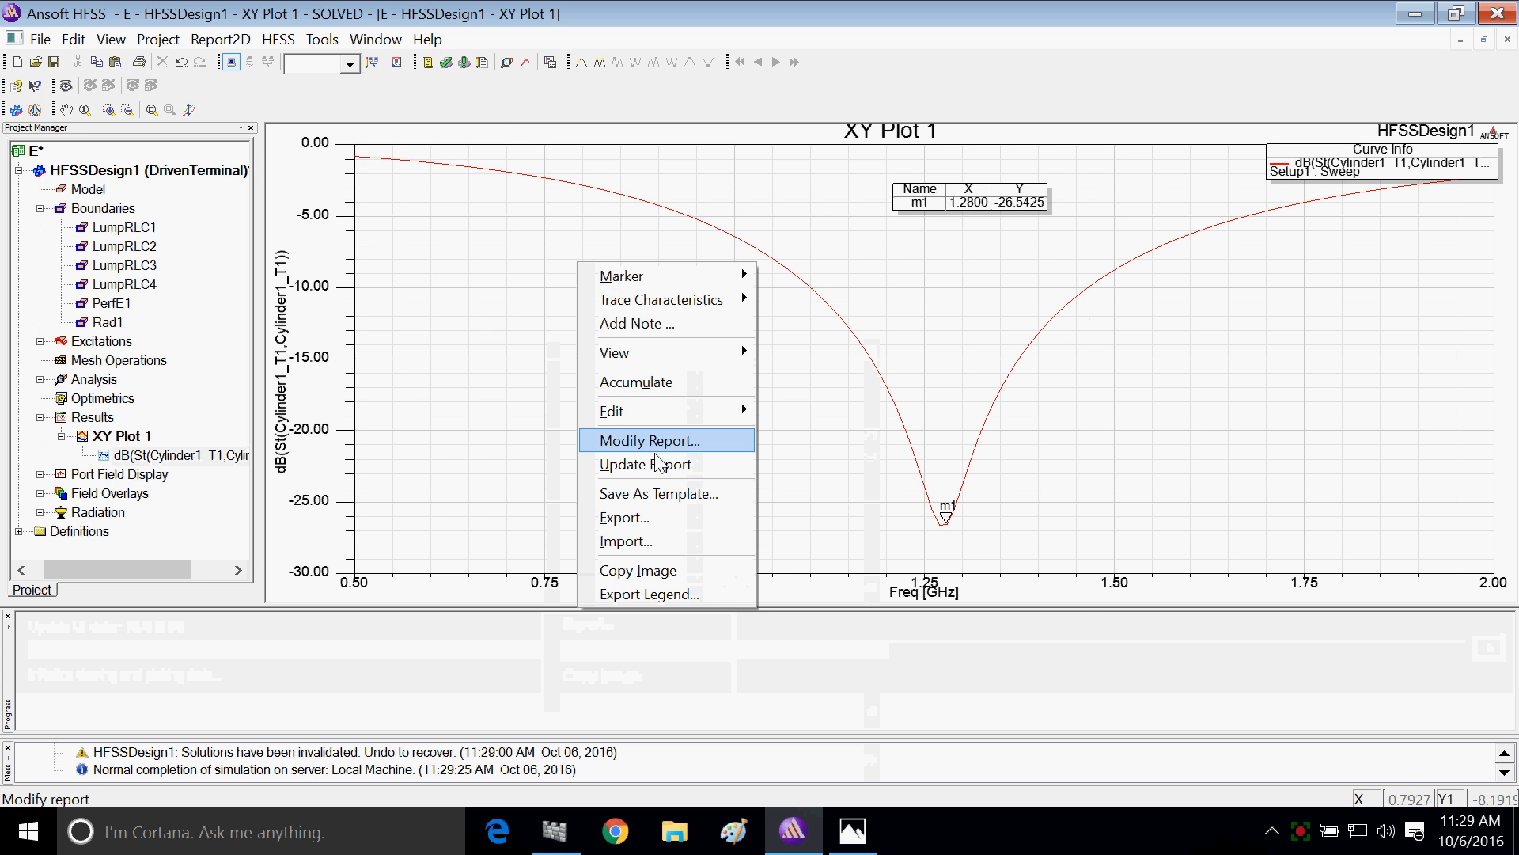
left_click(631, 539)
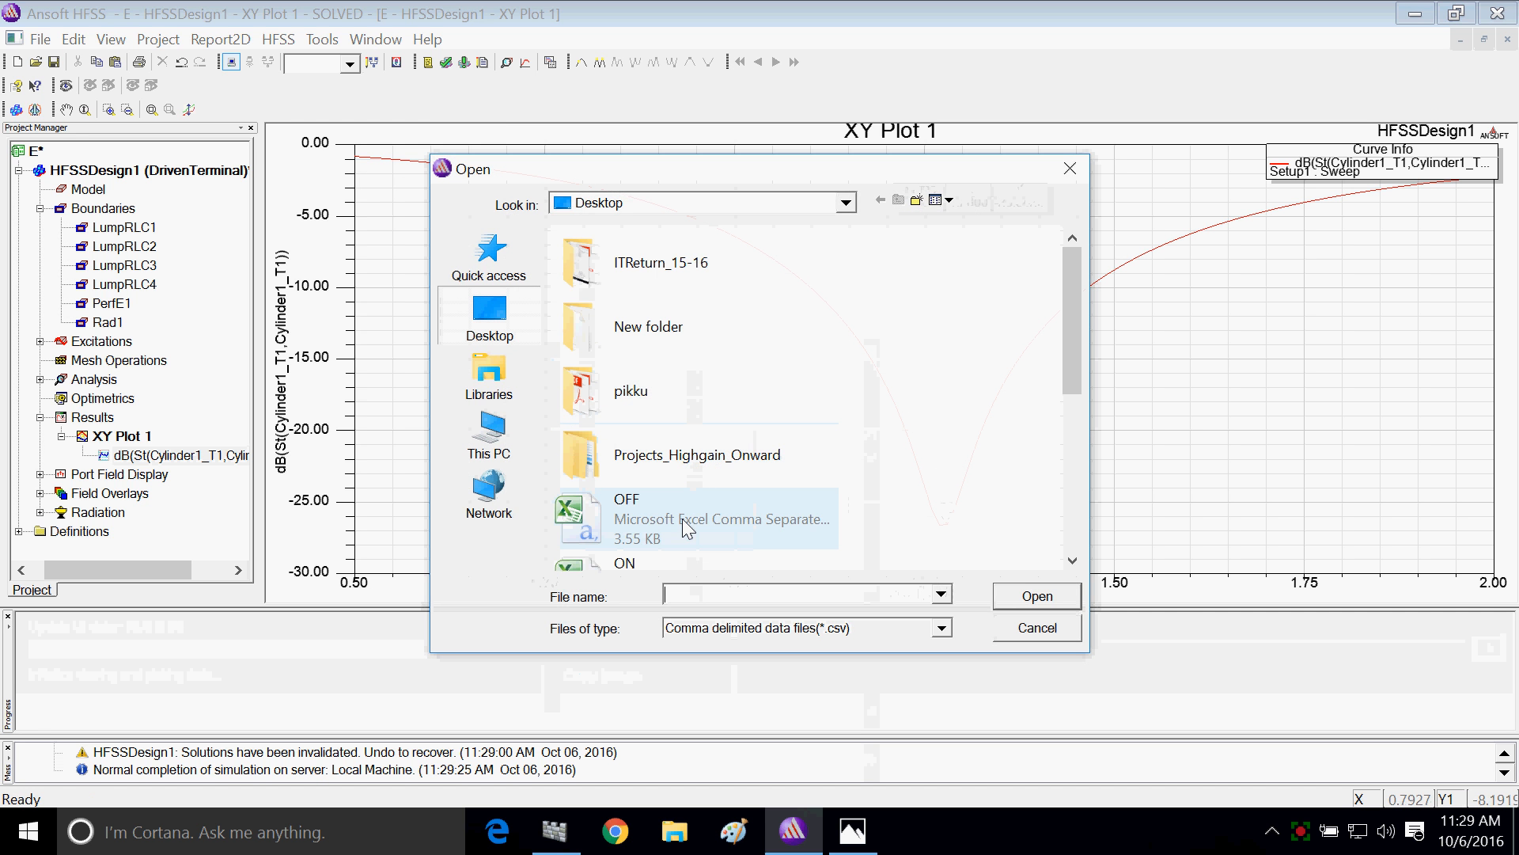
left_click(654, 558)
left_click(1037, 597)
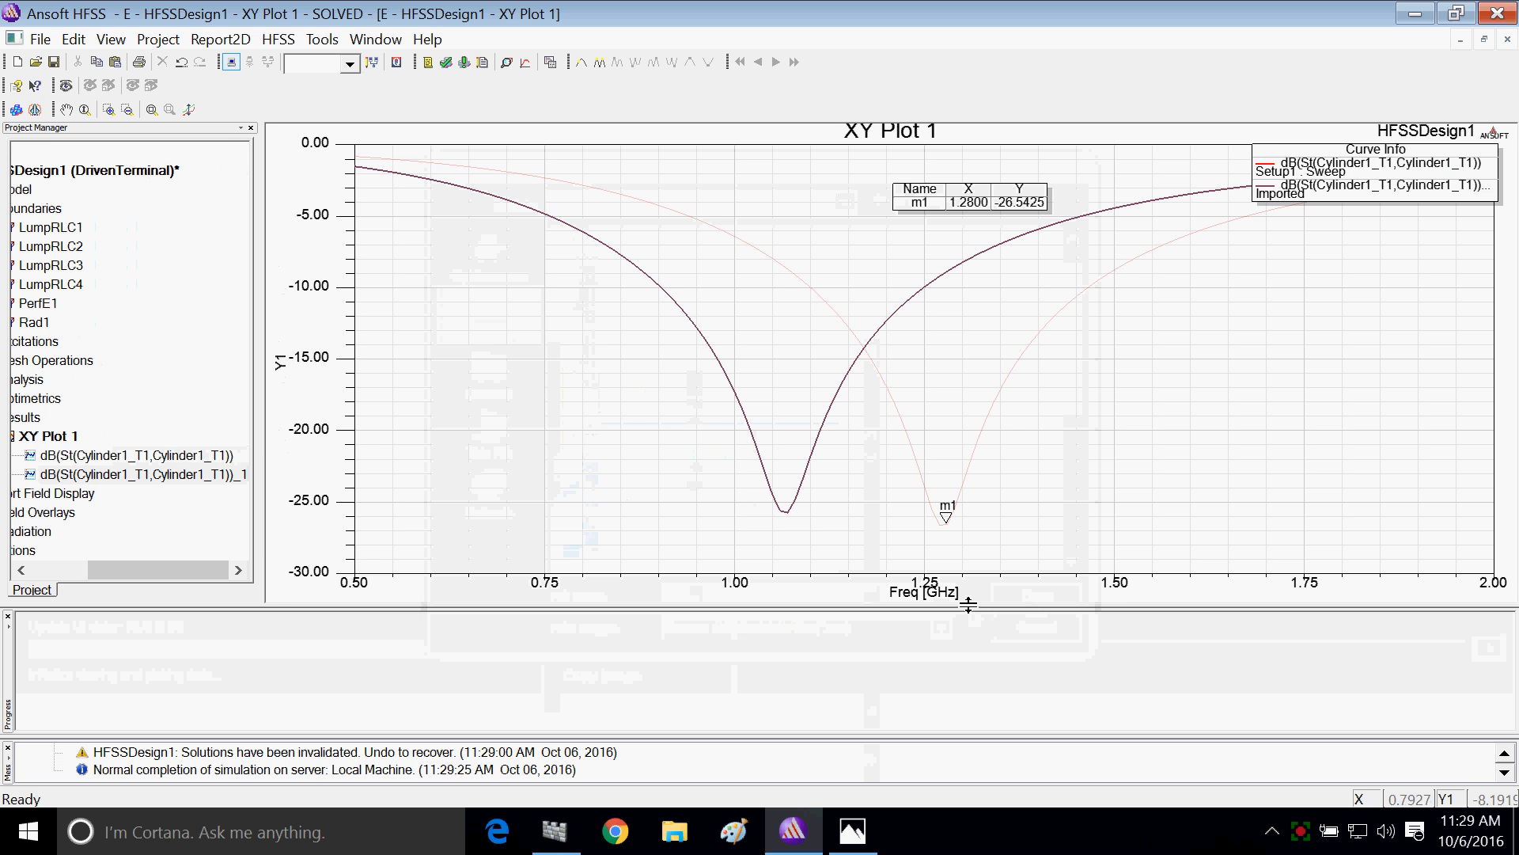
Step: Compare the solved OFF-state trace with the imported ON-state trace, referring to the antenna model and the PIN diode circuits in eqv.png
left_click(888, 390)
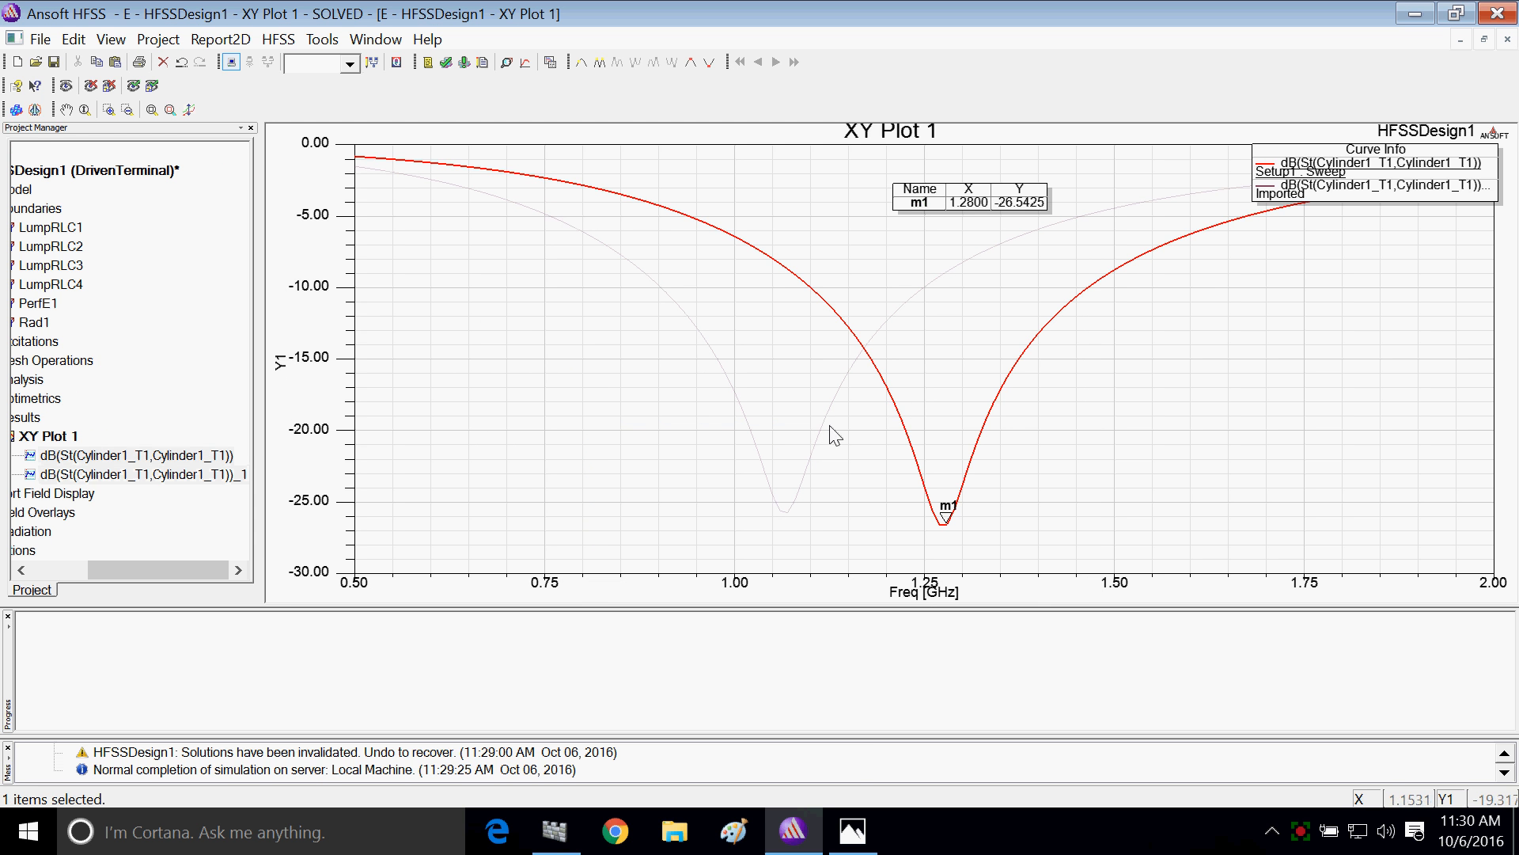
left_click(836, 405, "ctrl")
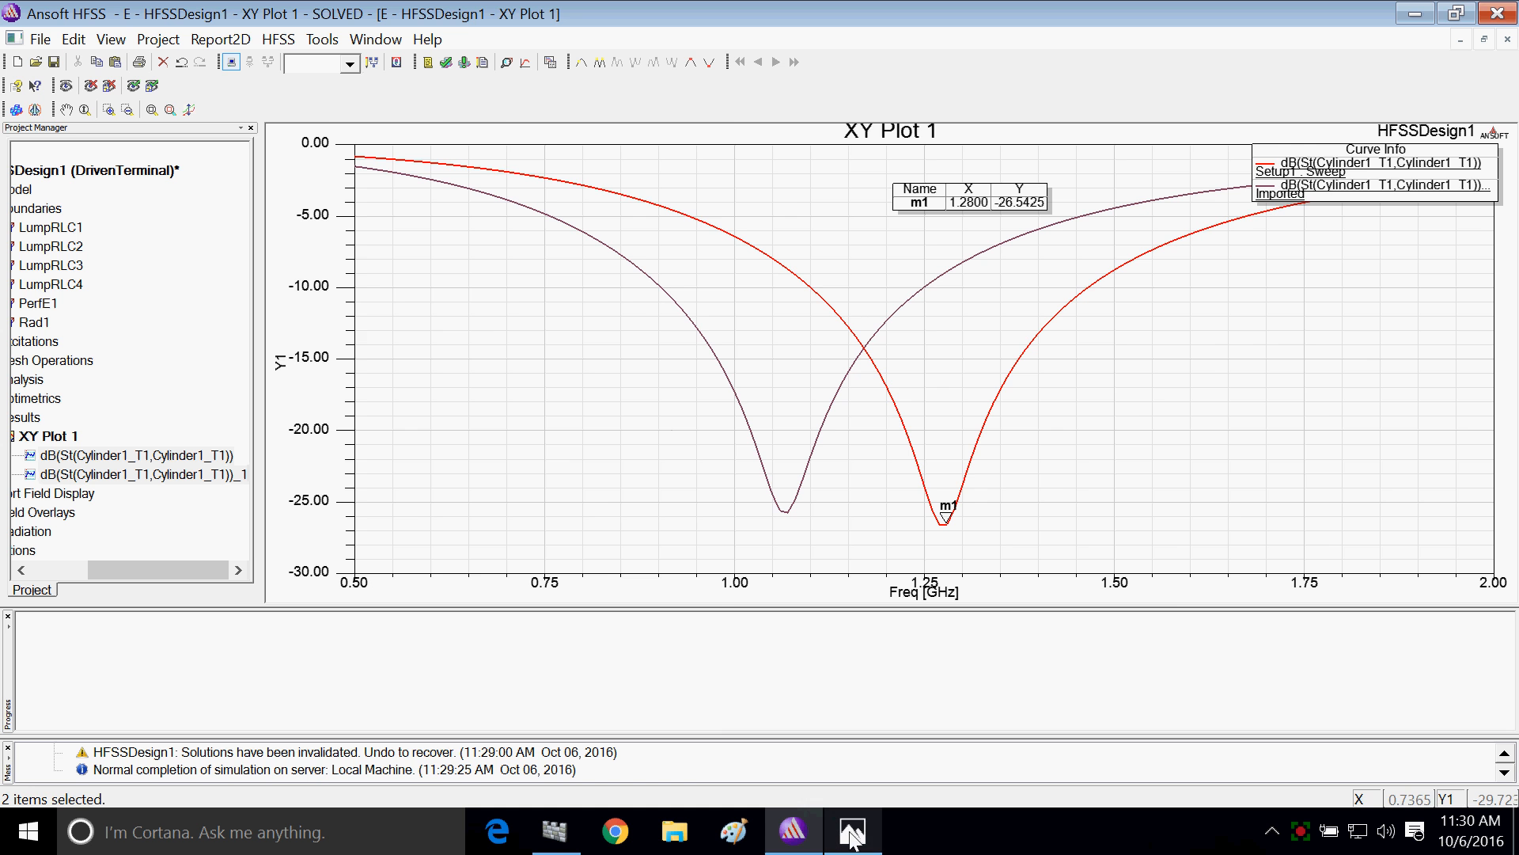
double_click(108, 174)
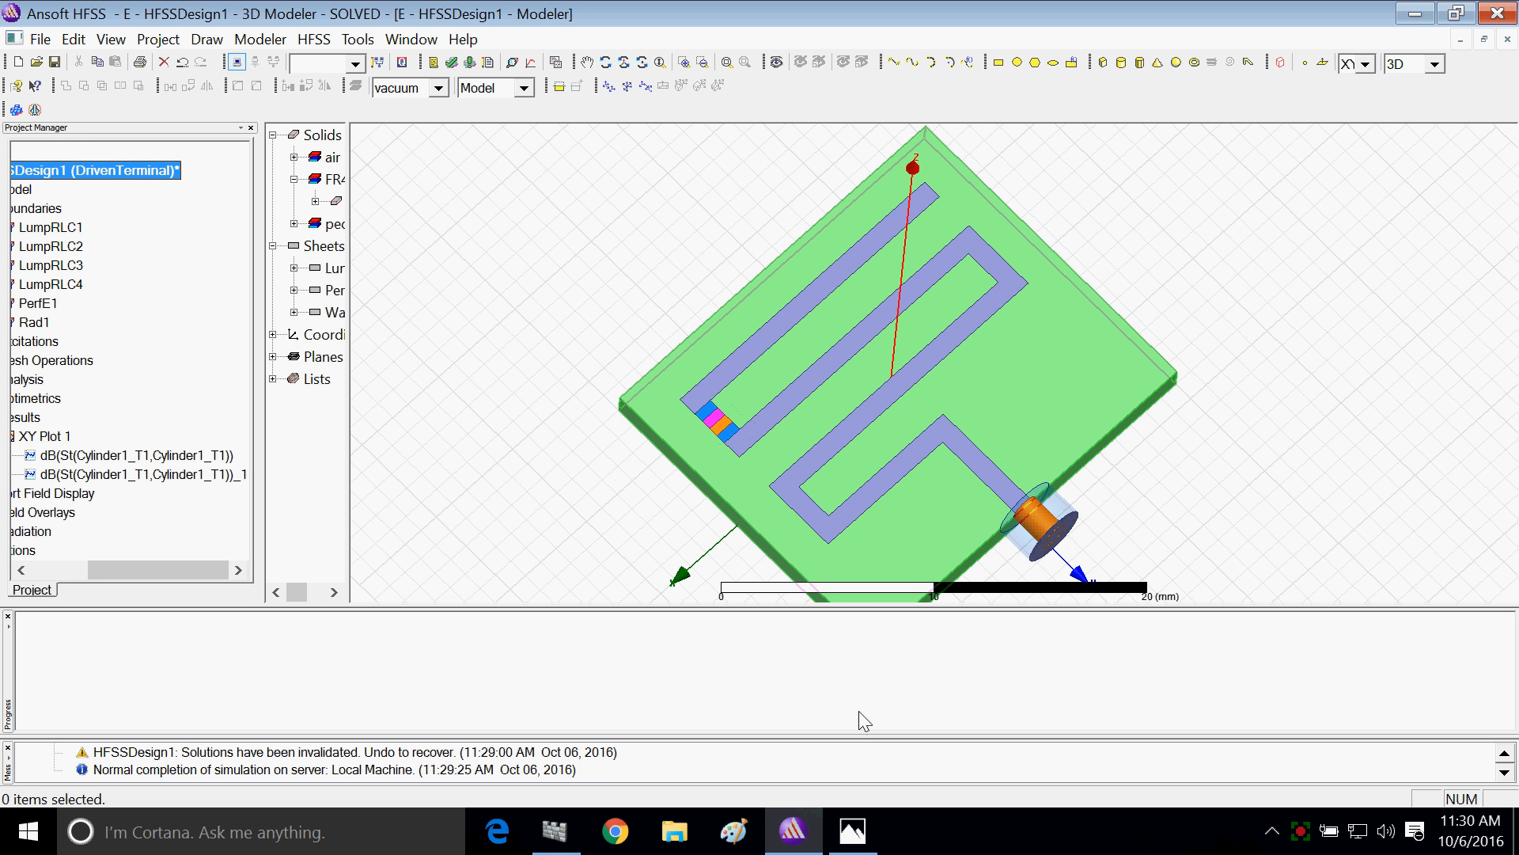
mouse_move(813, 831)
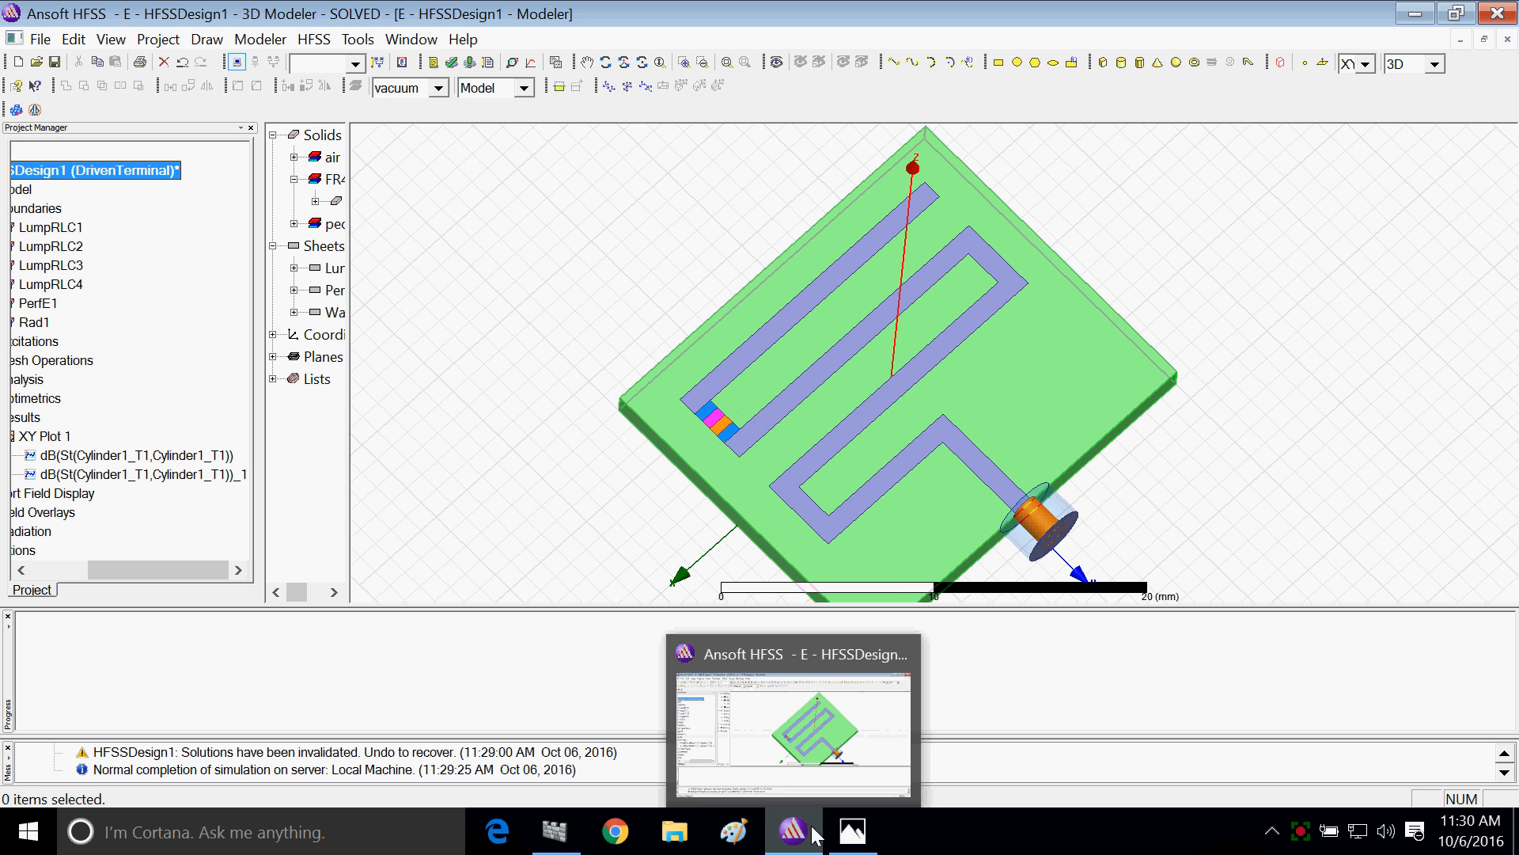
double_click(229, 474)
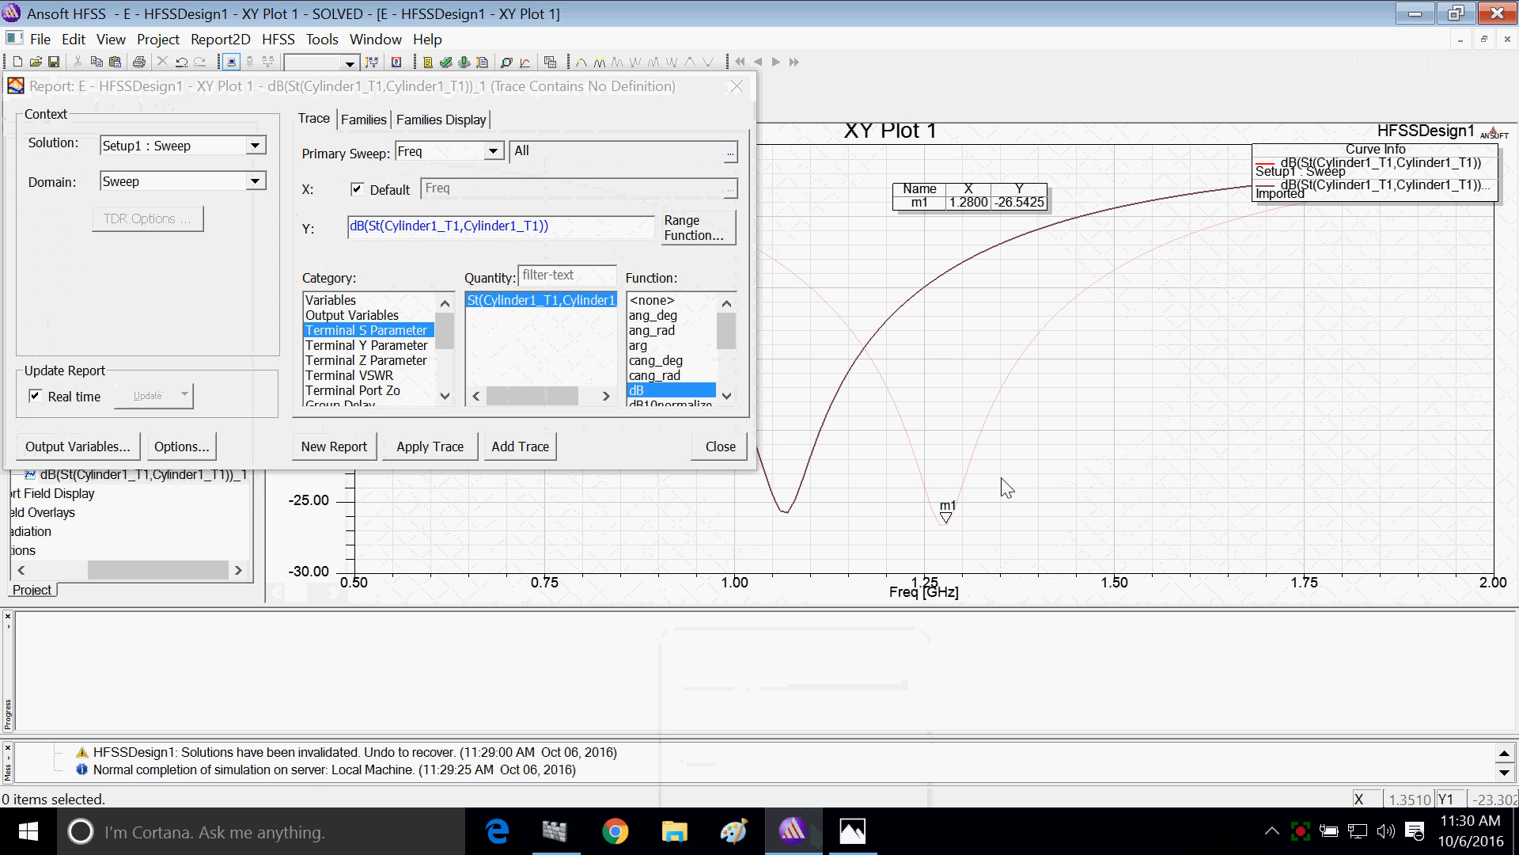
left_click(721, 446)
left_click(853, 831)
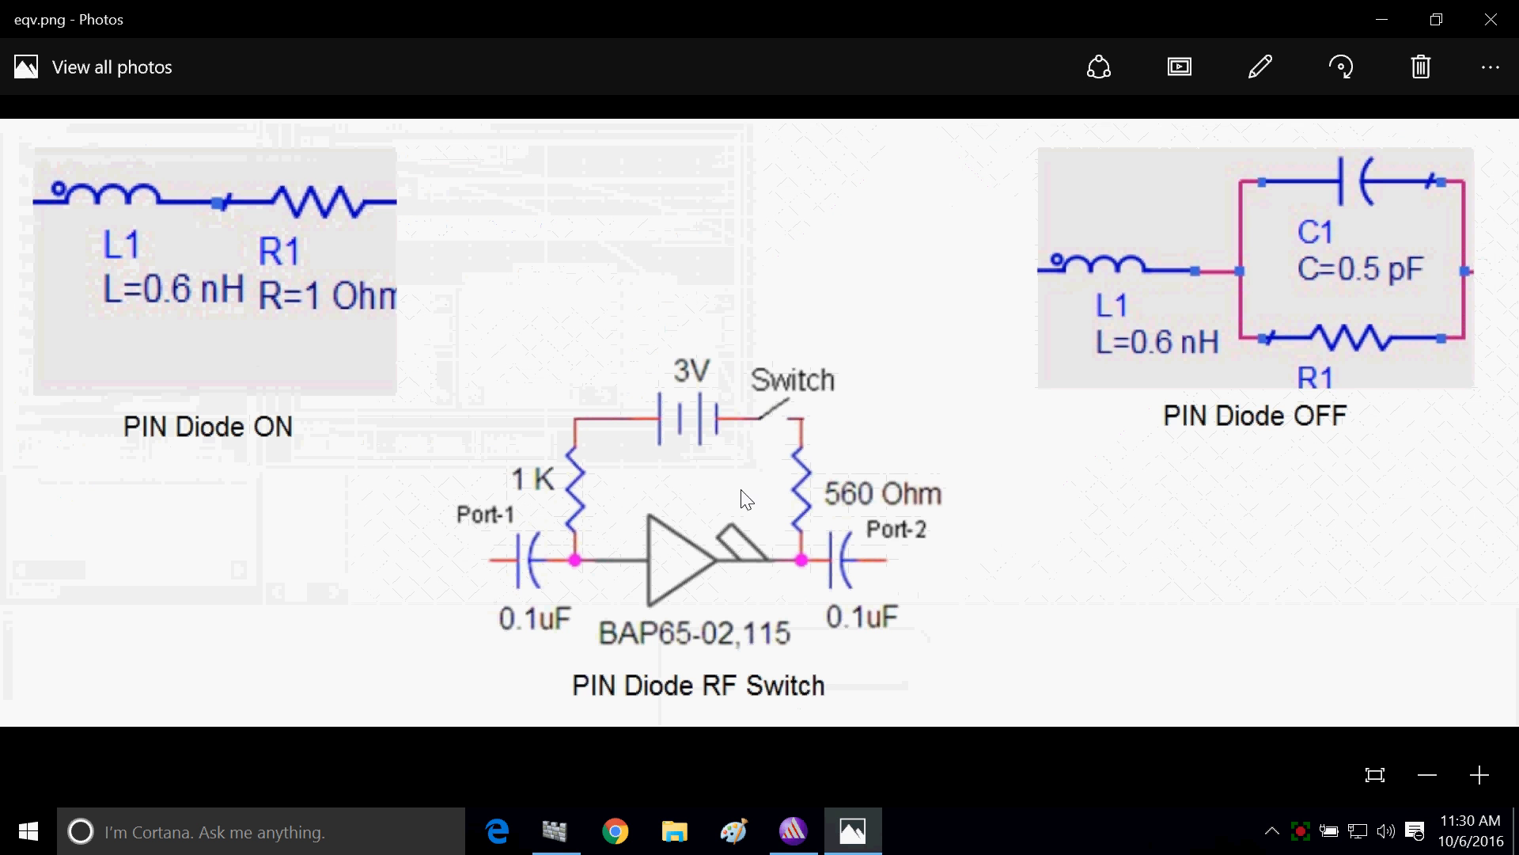
left_click(794, 831)
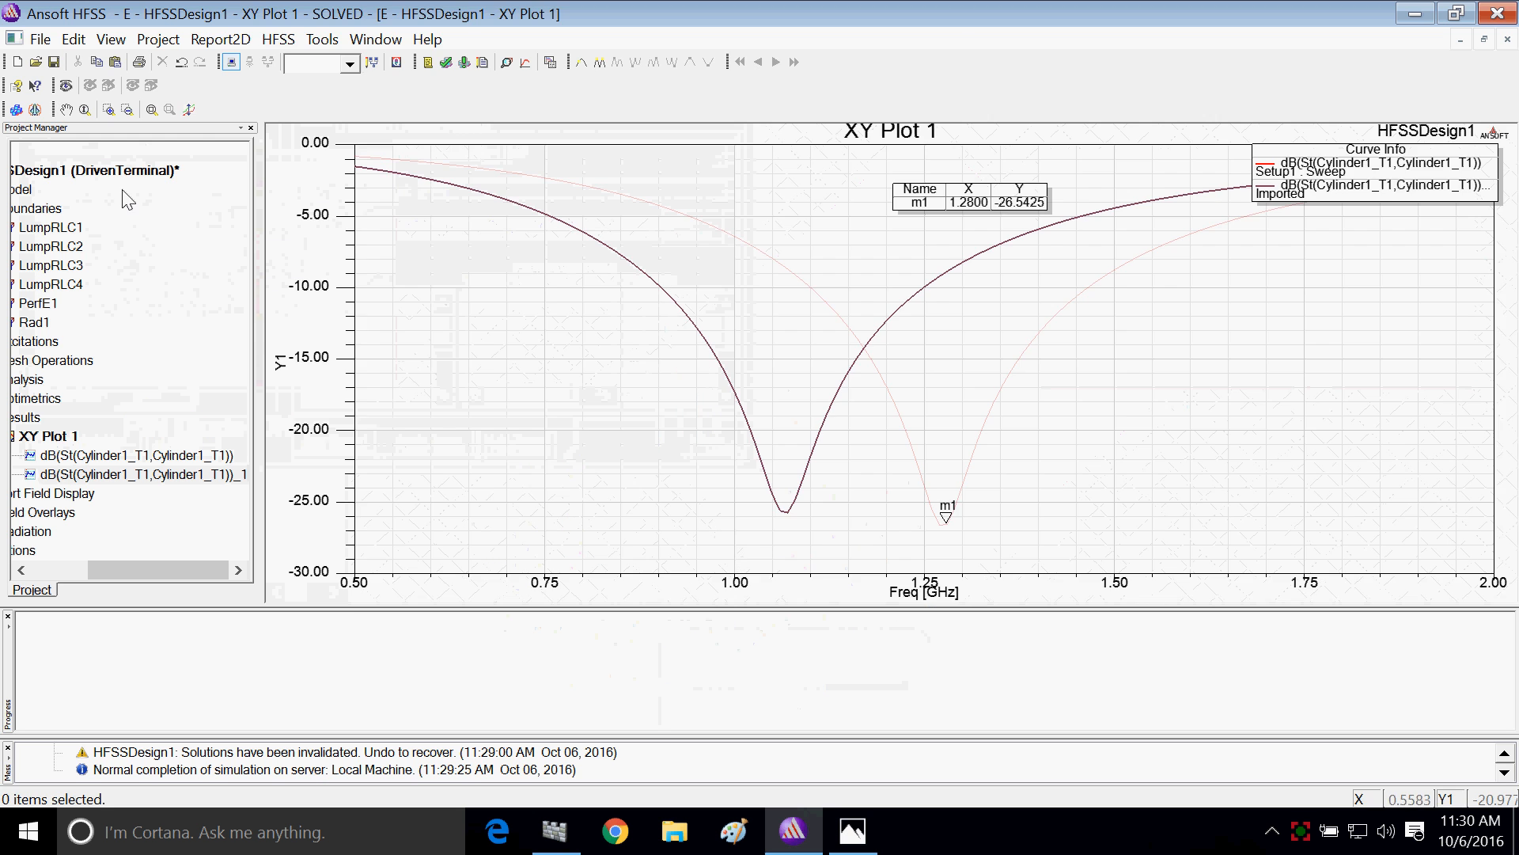
double_click(118, 170)
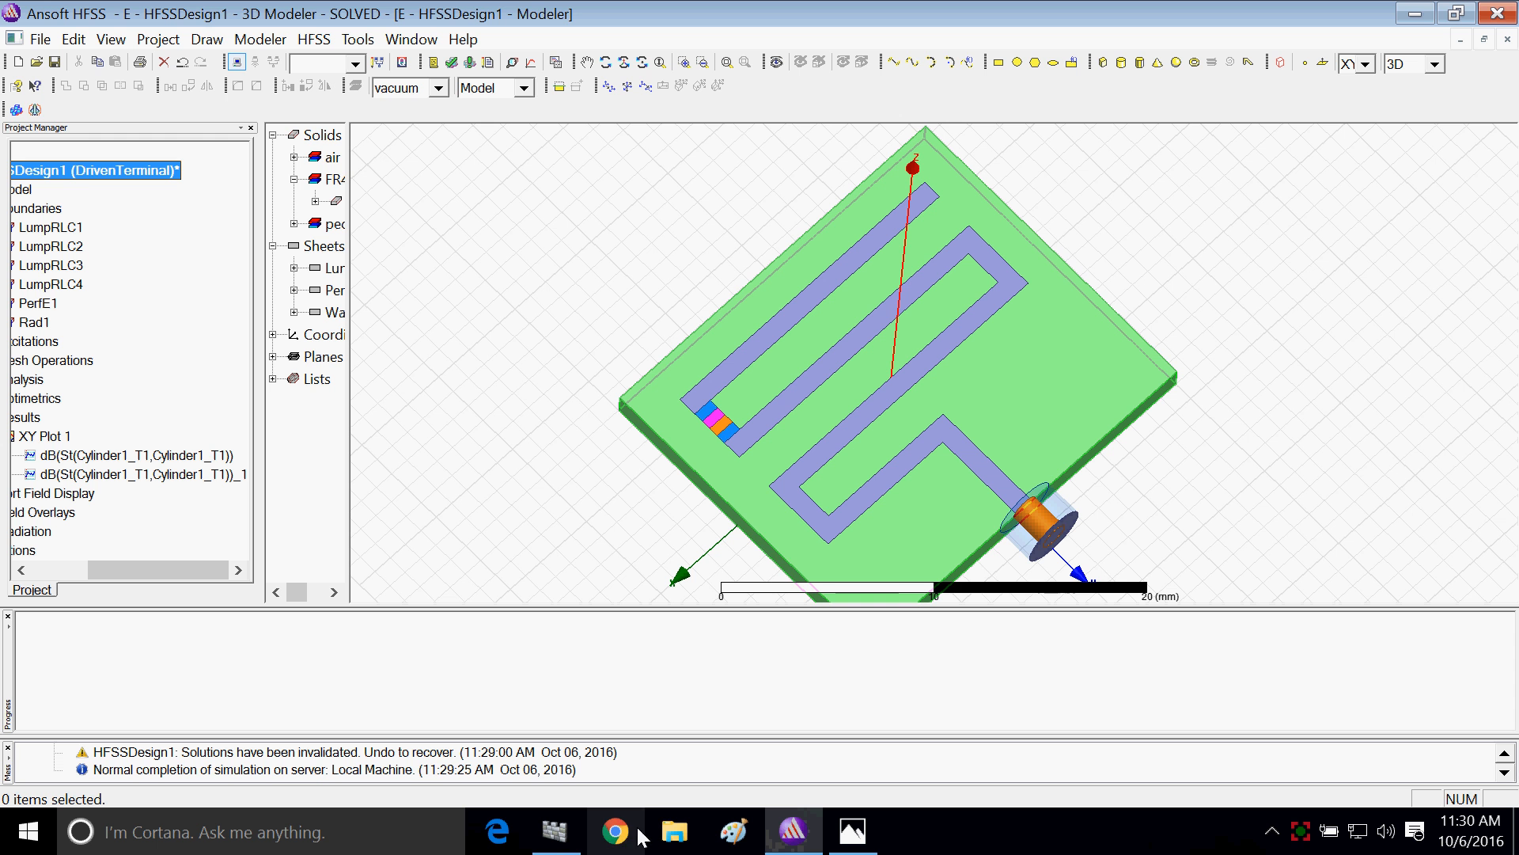
double_click(50, 437)
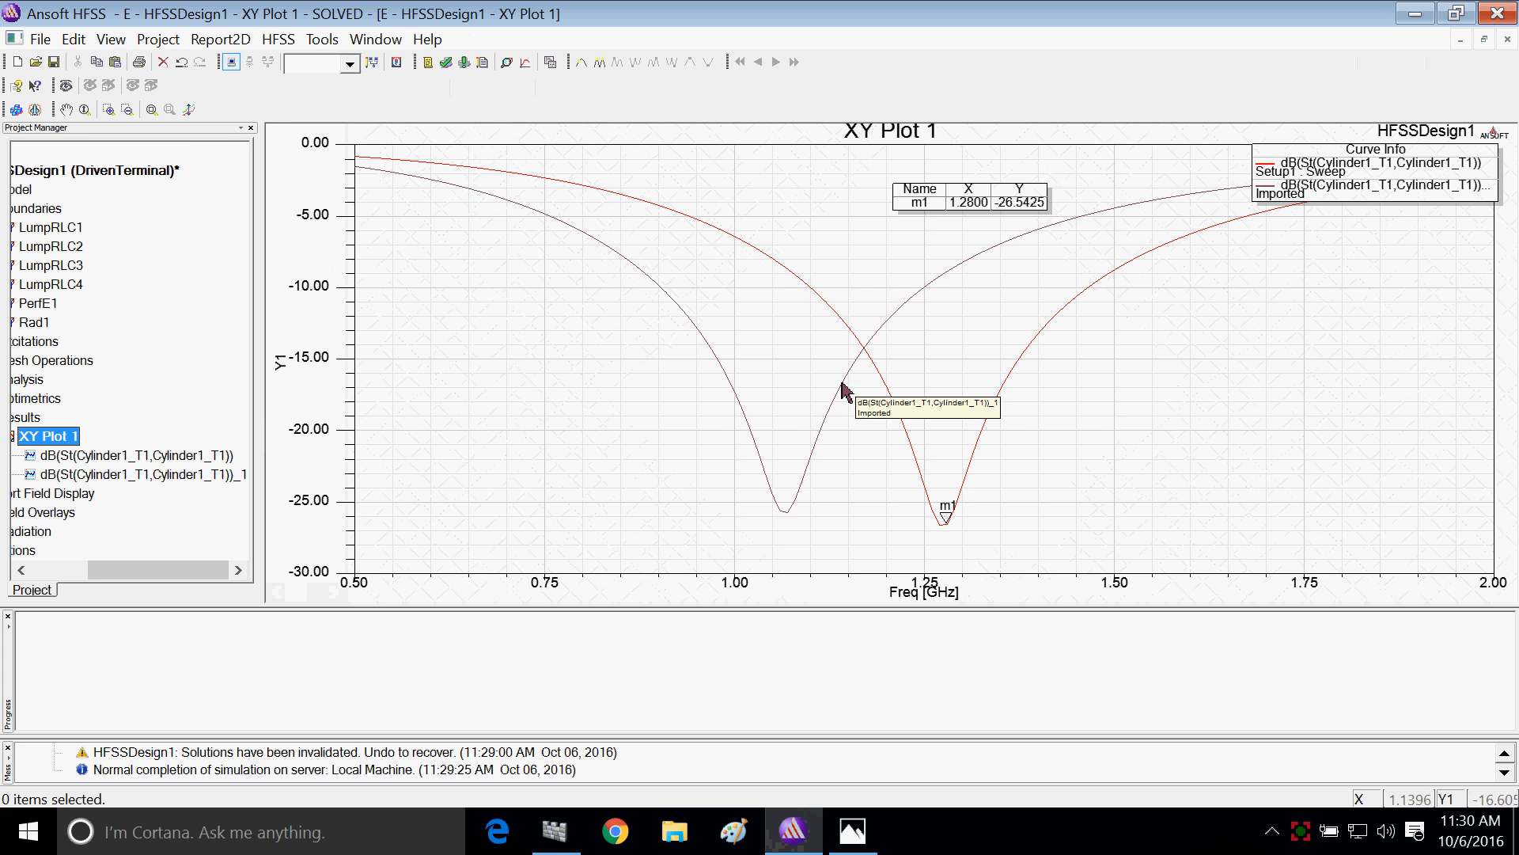
left_click(850, 379)
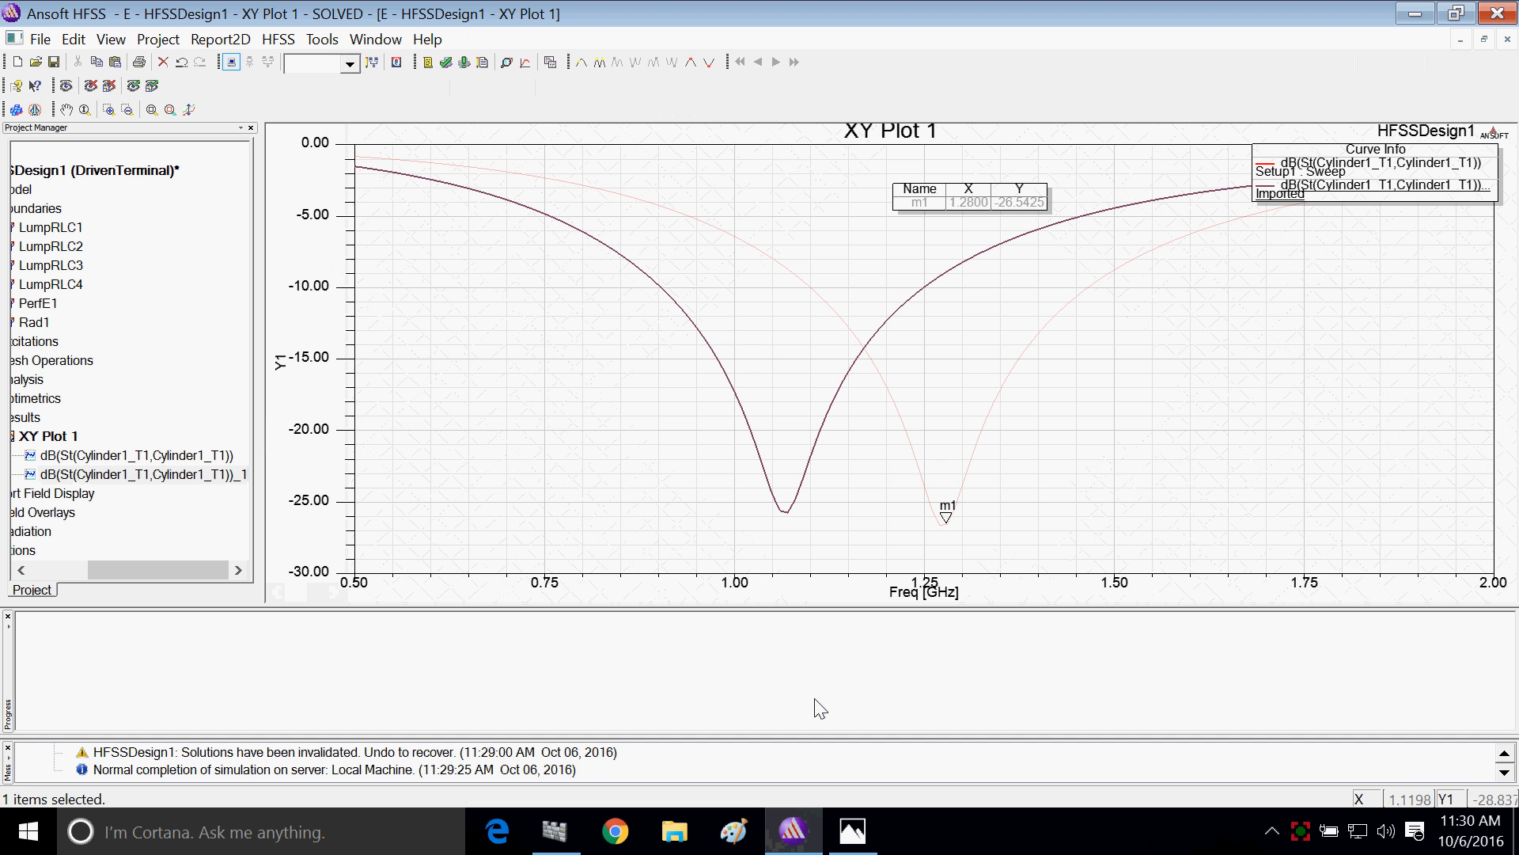